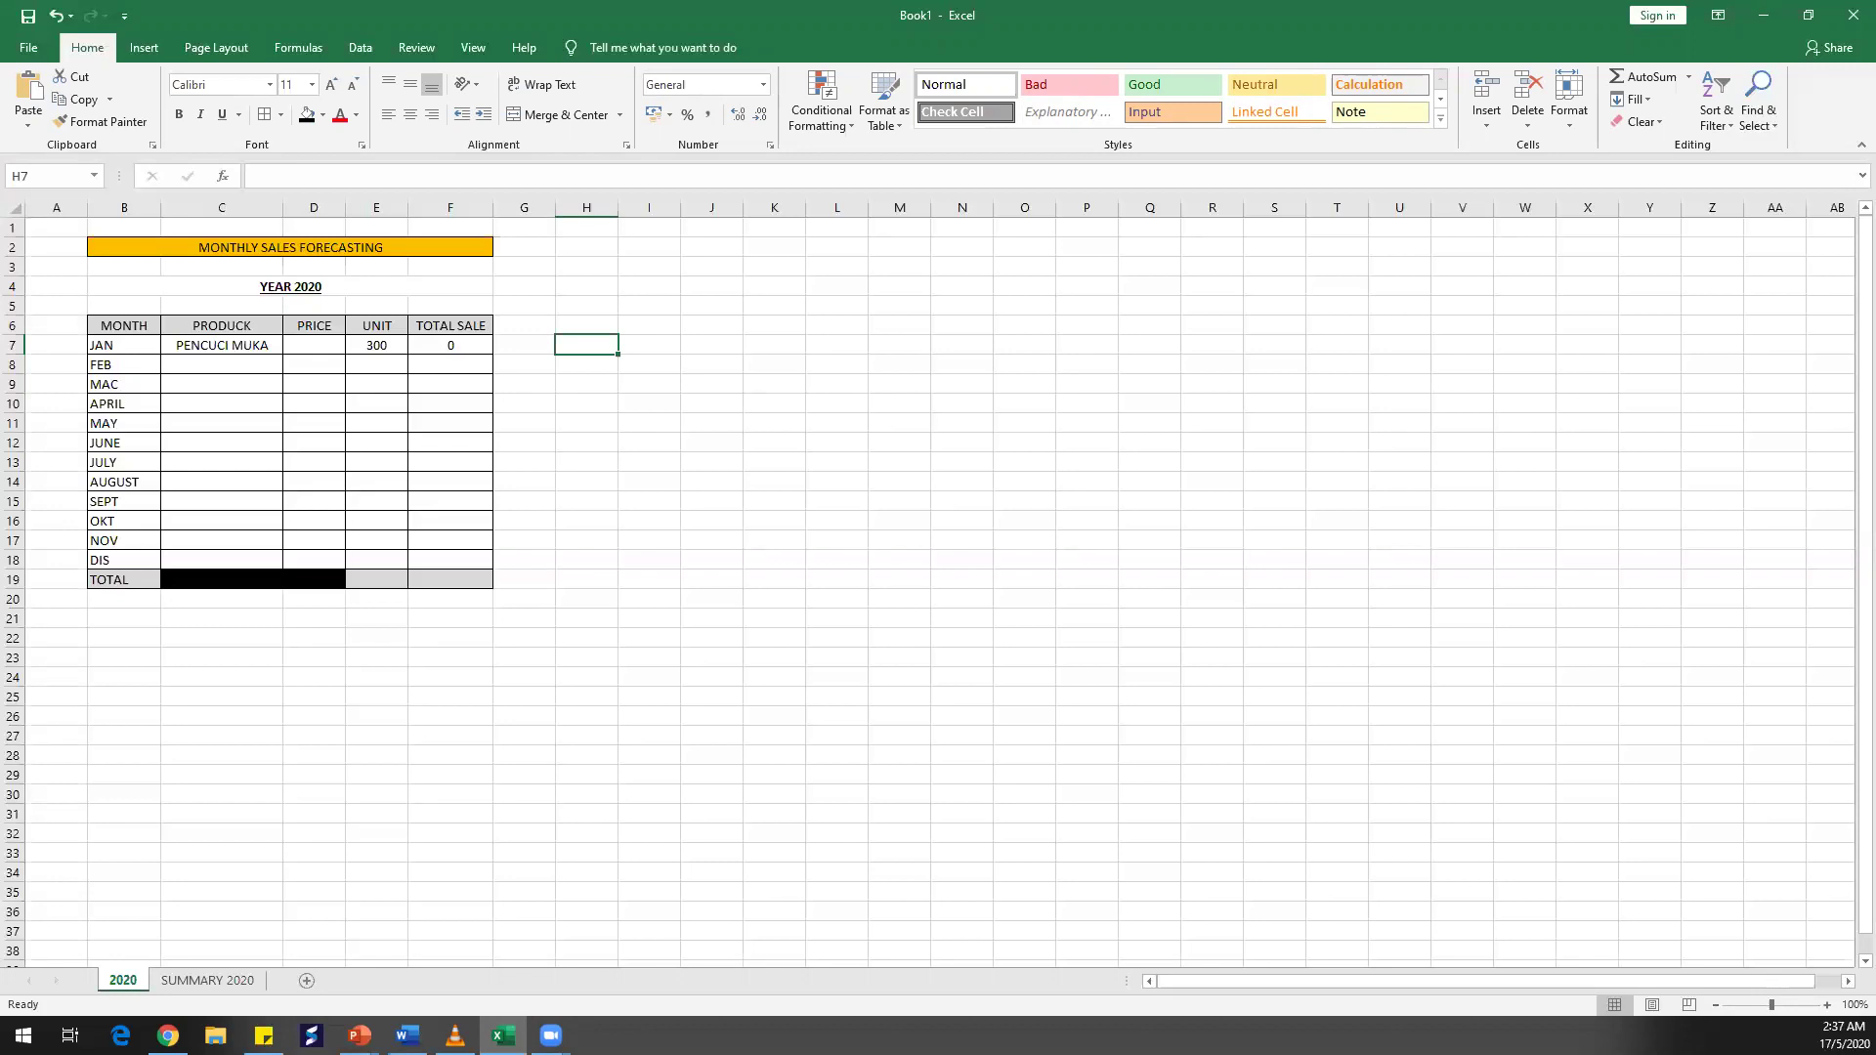
Review the year heading and the month, product, price, unit and total sale columns of the forecast table
{"action": "left_click", "coordinate": [312, 290]}
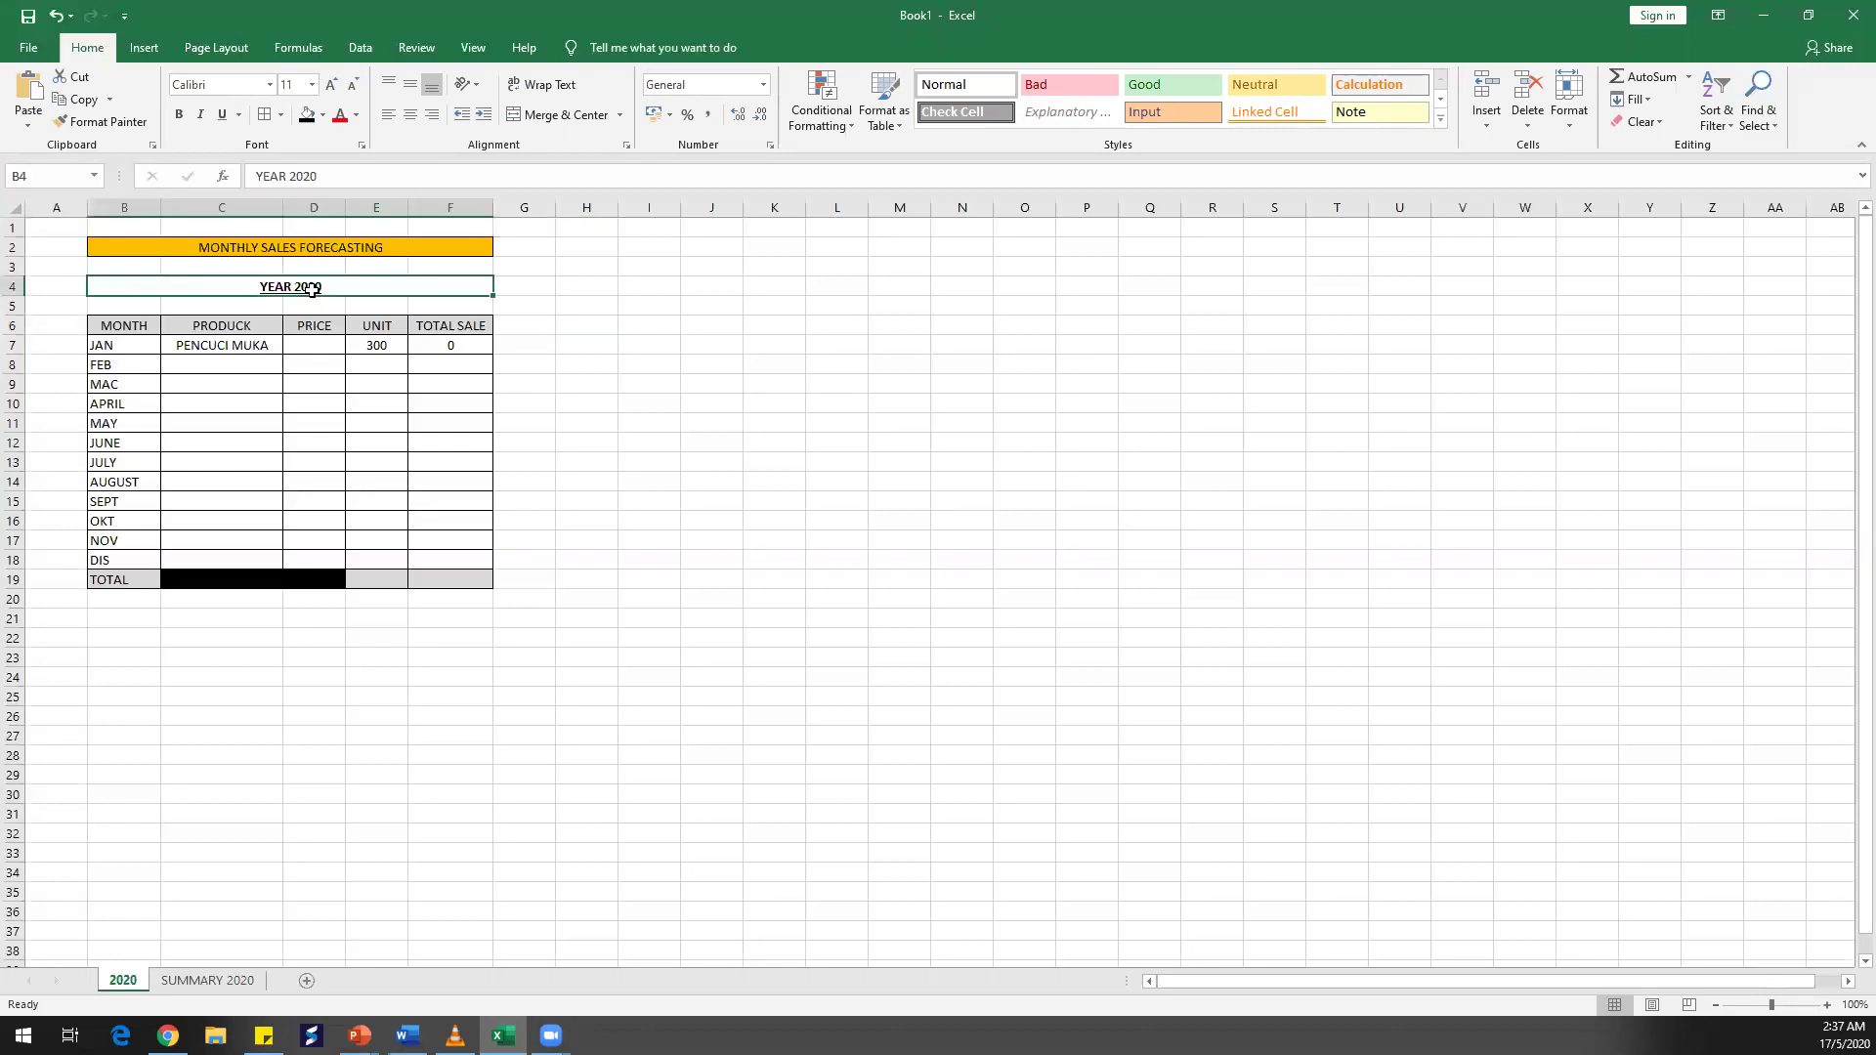
{"action": "left_click_drag", "start_coordinate": [125, 330], "coordinate": [126, 560]}
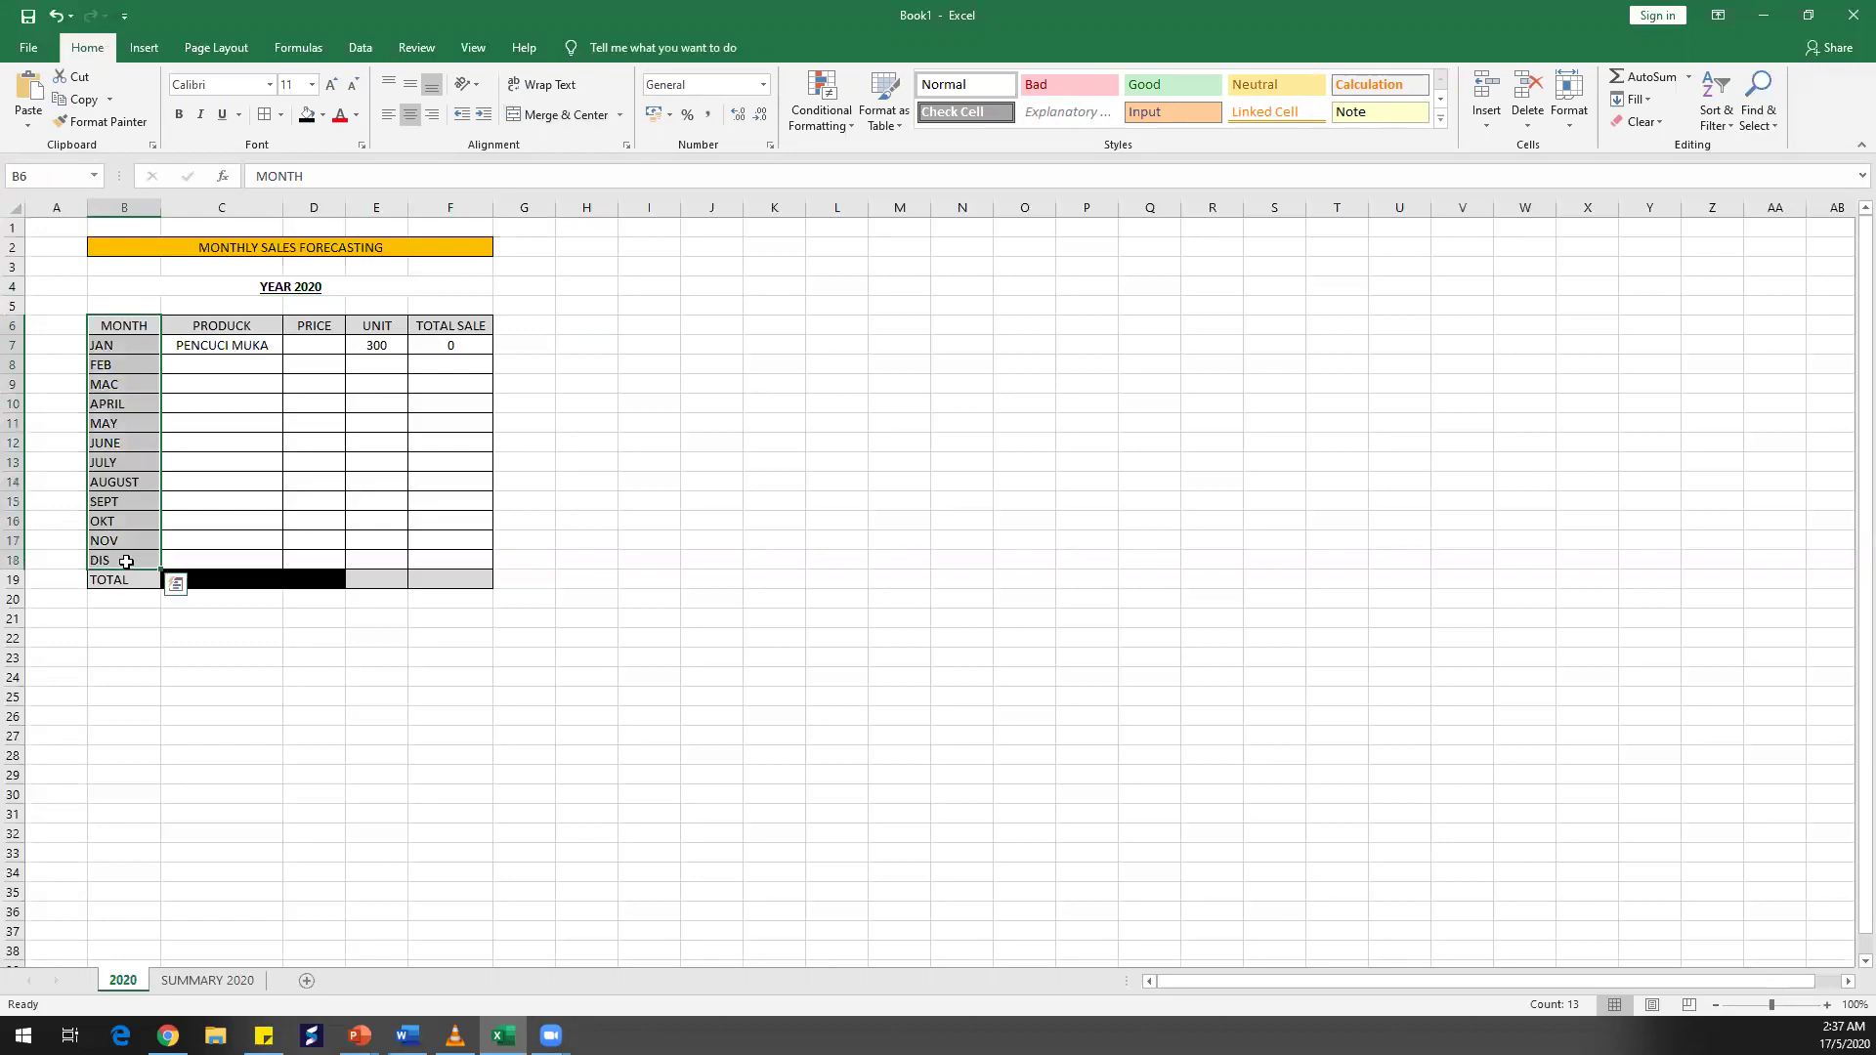
{"action": "left_click_drag", "start_coordinate": [209, 325], "coordinate": [226, 503]}
{"action": "left_click_drag", "start_coordinate": [314, 327], "coordinate": [309, 524]}
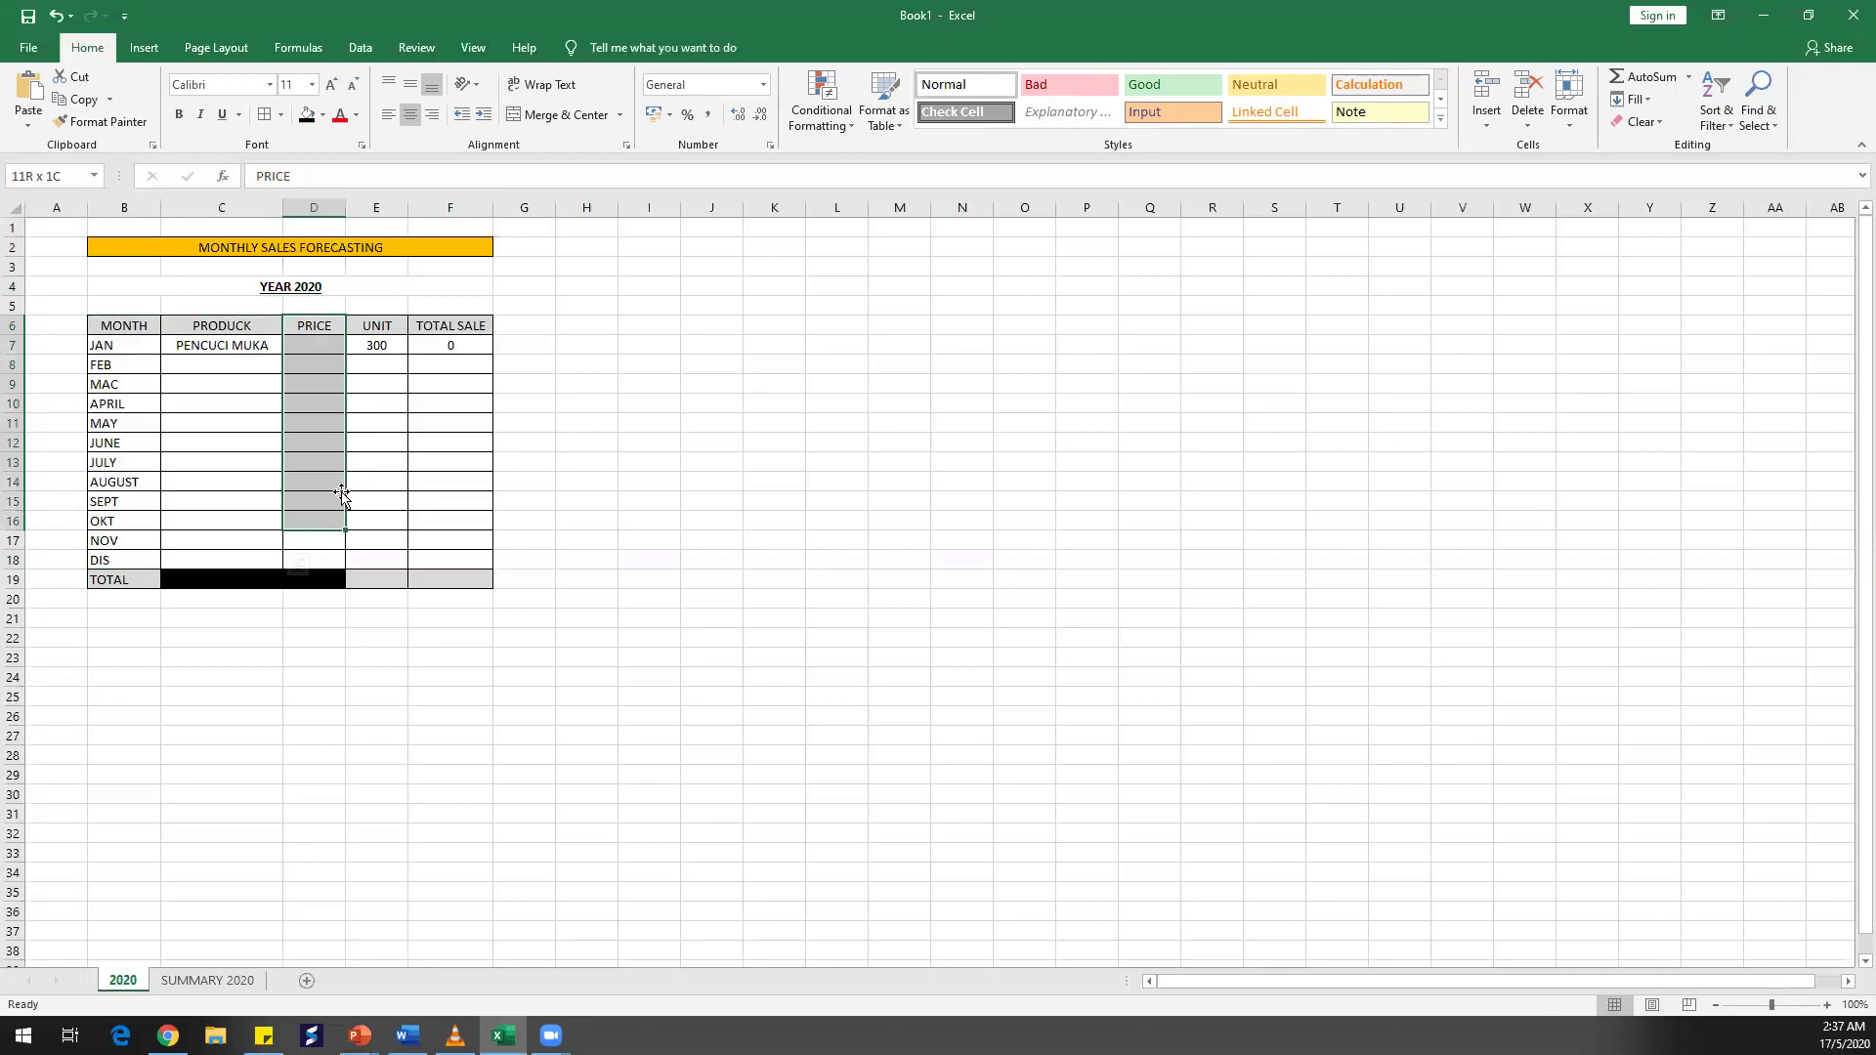
{"action": "left_click_drag", "start_coordinate": [392, 333], "coordinate": [373, 559]}
{"action": "left_click_drag", "start_coordinate": [478, 325], "coordinate": [439, 580]}
{"action": "left_click", "coordinate": [609, 487]}
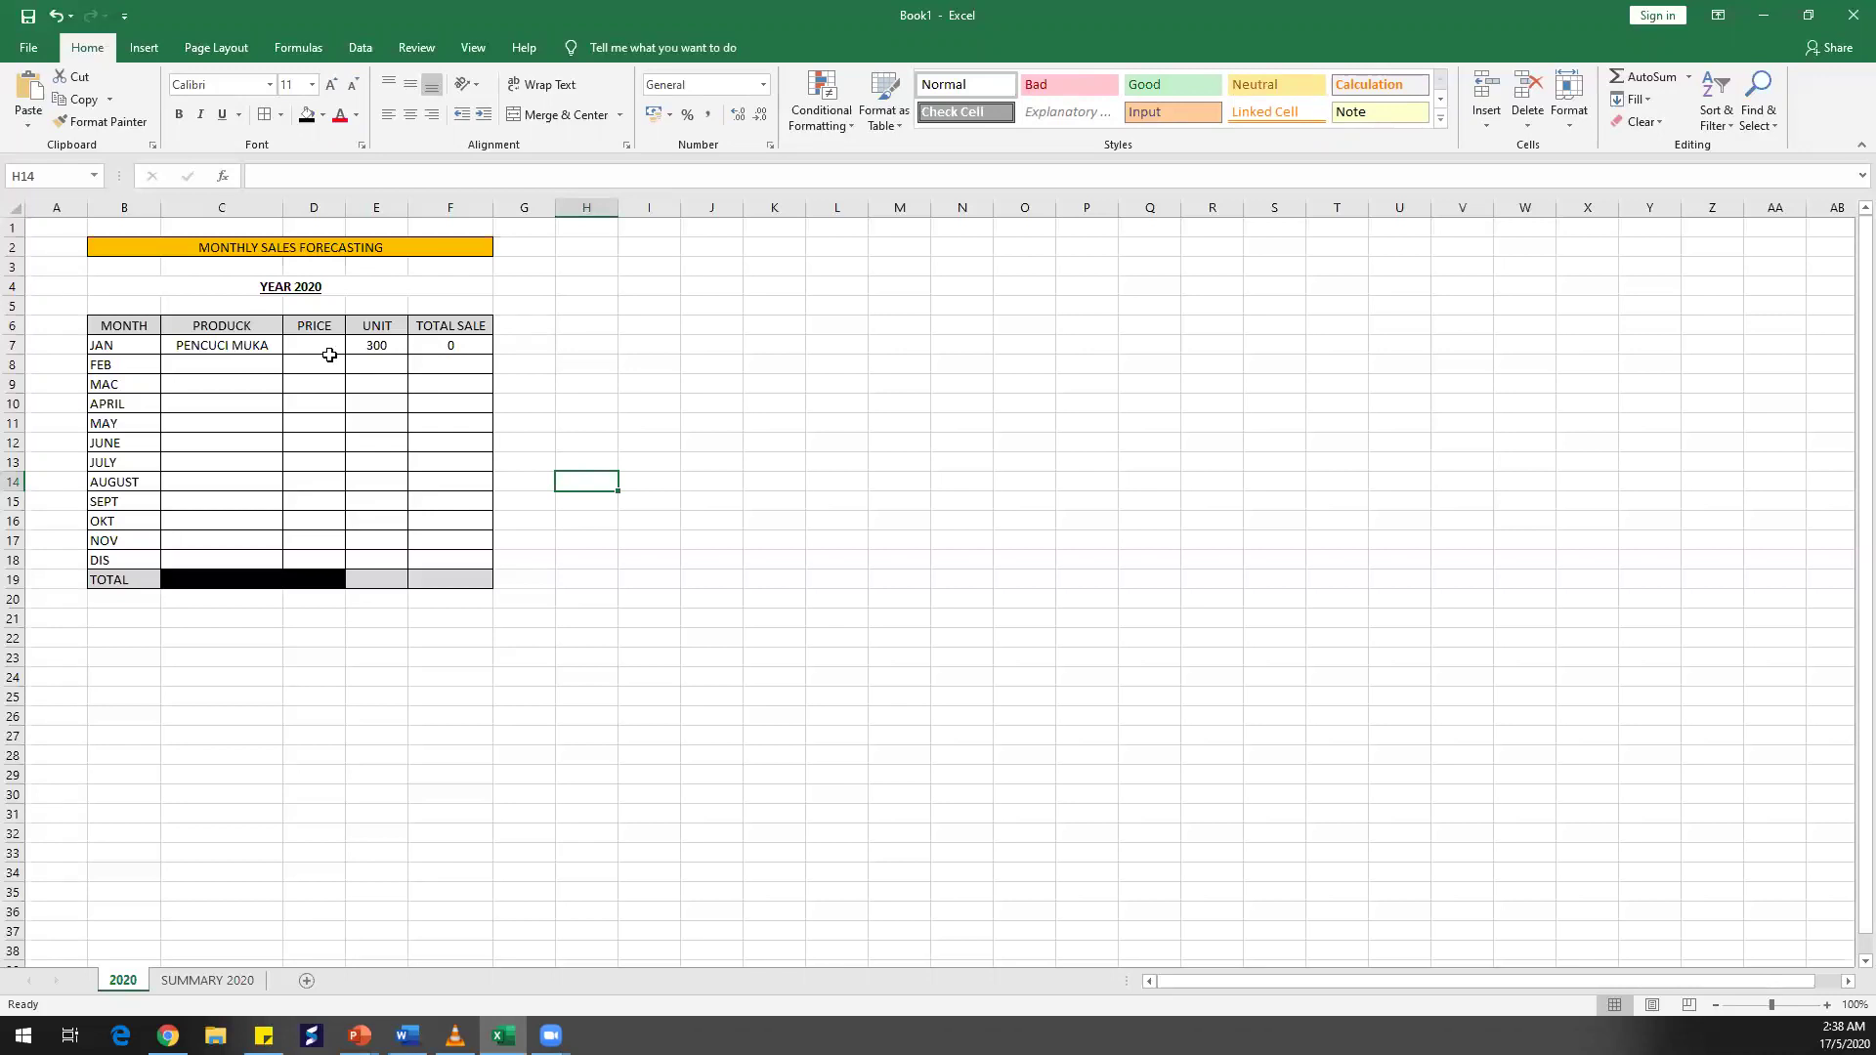
Enter 100 as the January price and 300 as the January unit quantity
{"action": "left_click", "coordinate": [326, 345]}
{"action": "type", "text": "1"}
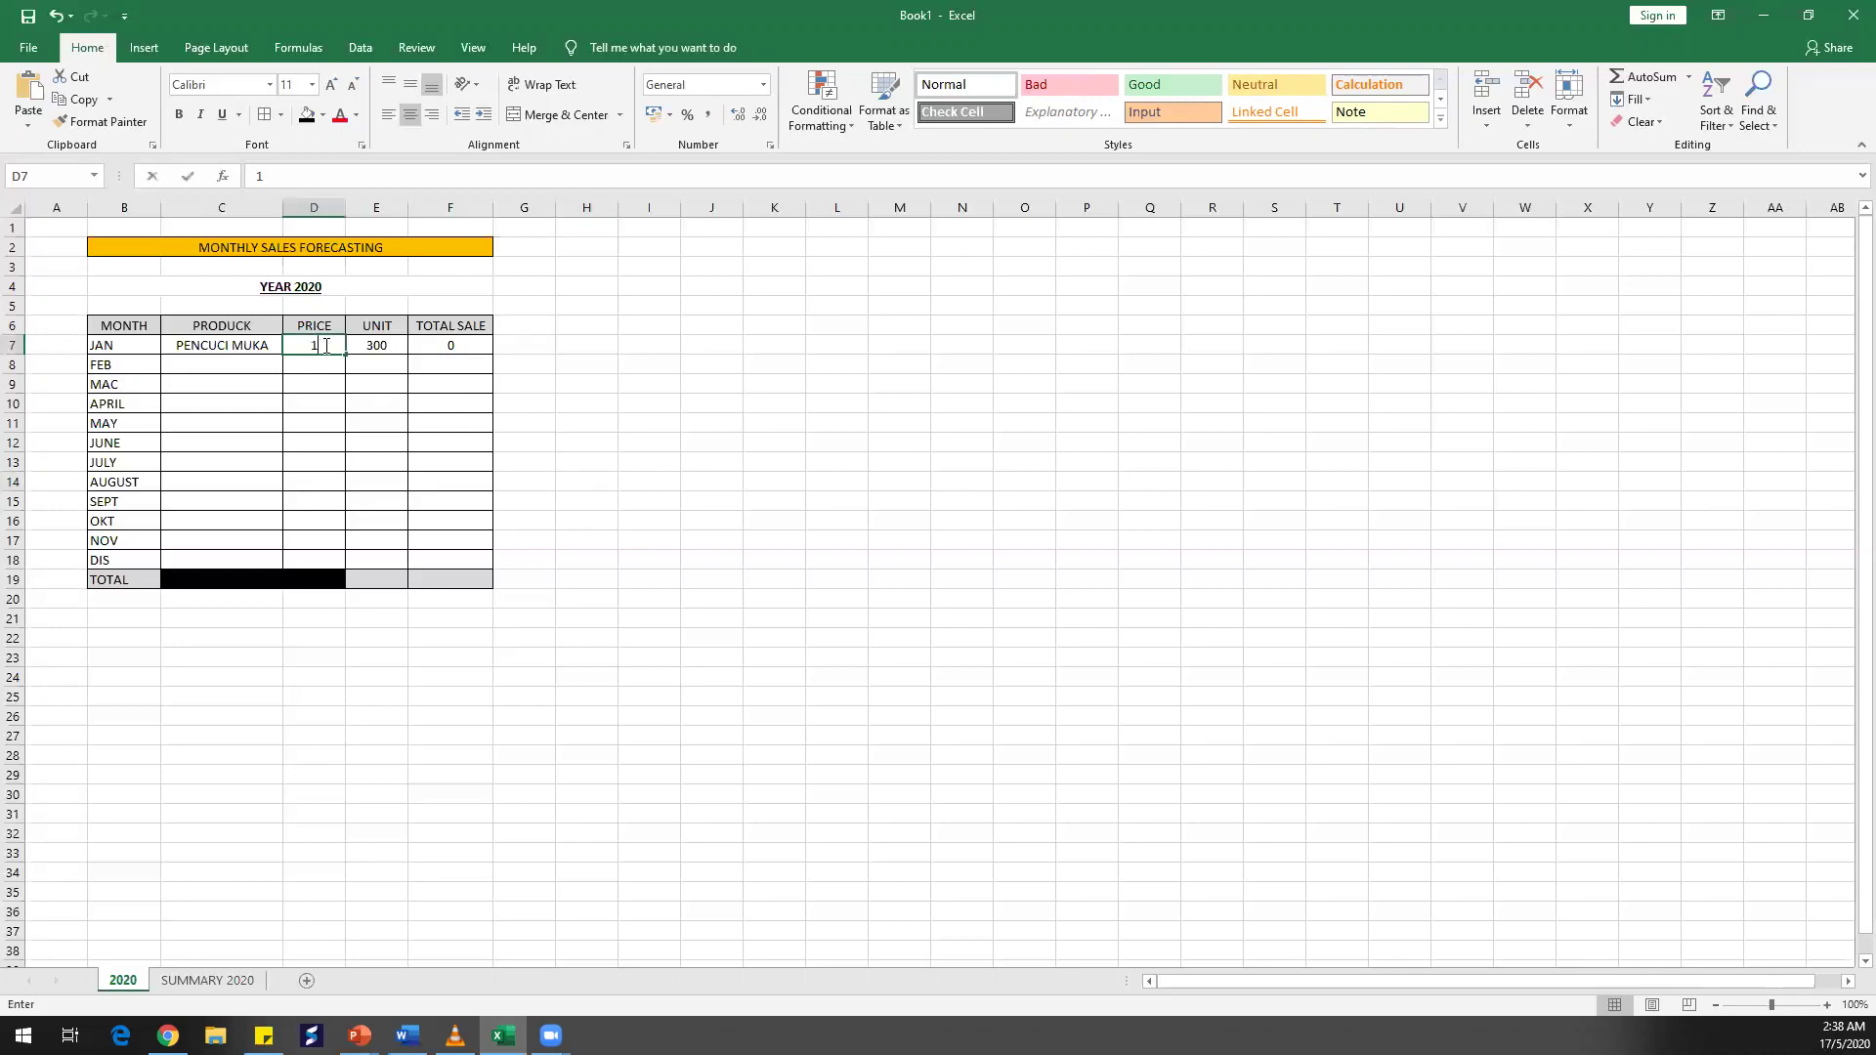
{"action": "type", "text": "00"}
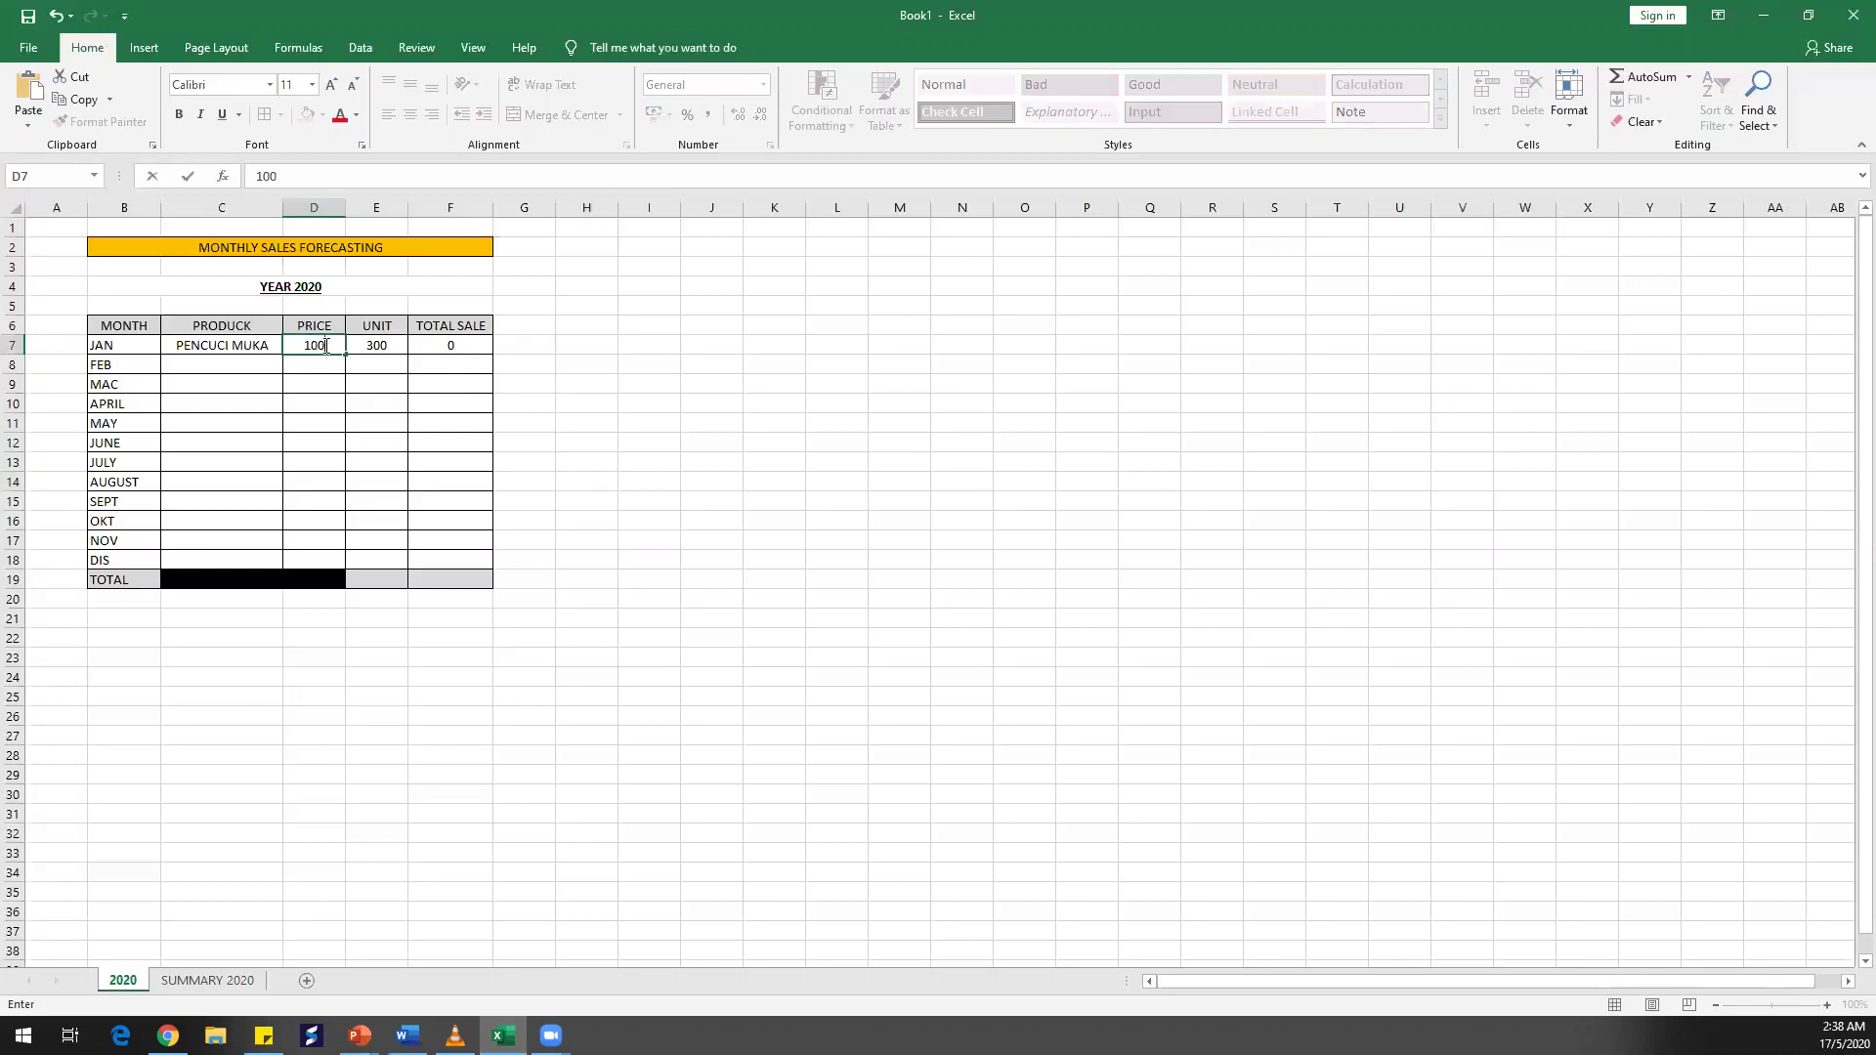
{"action": "left_click", "coordinate": [688, 370]}
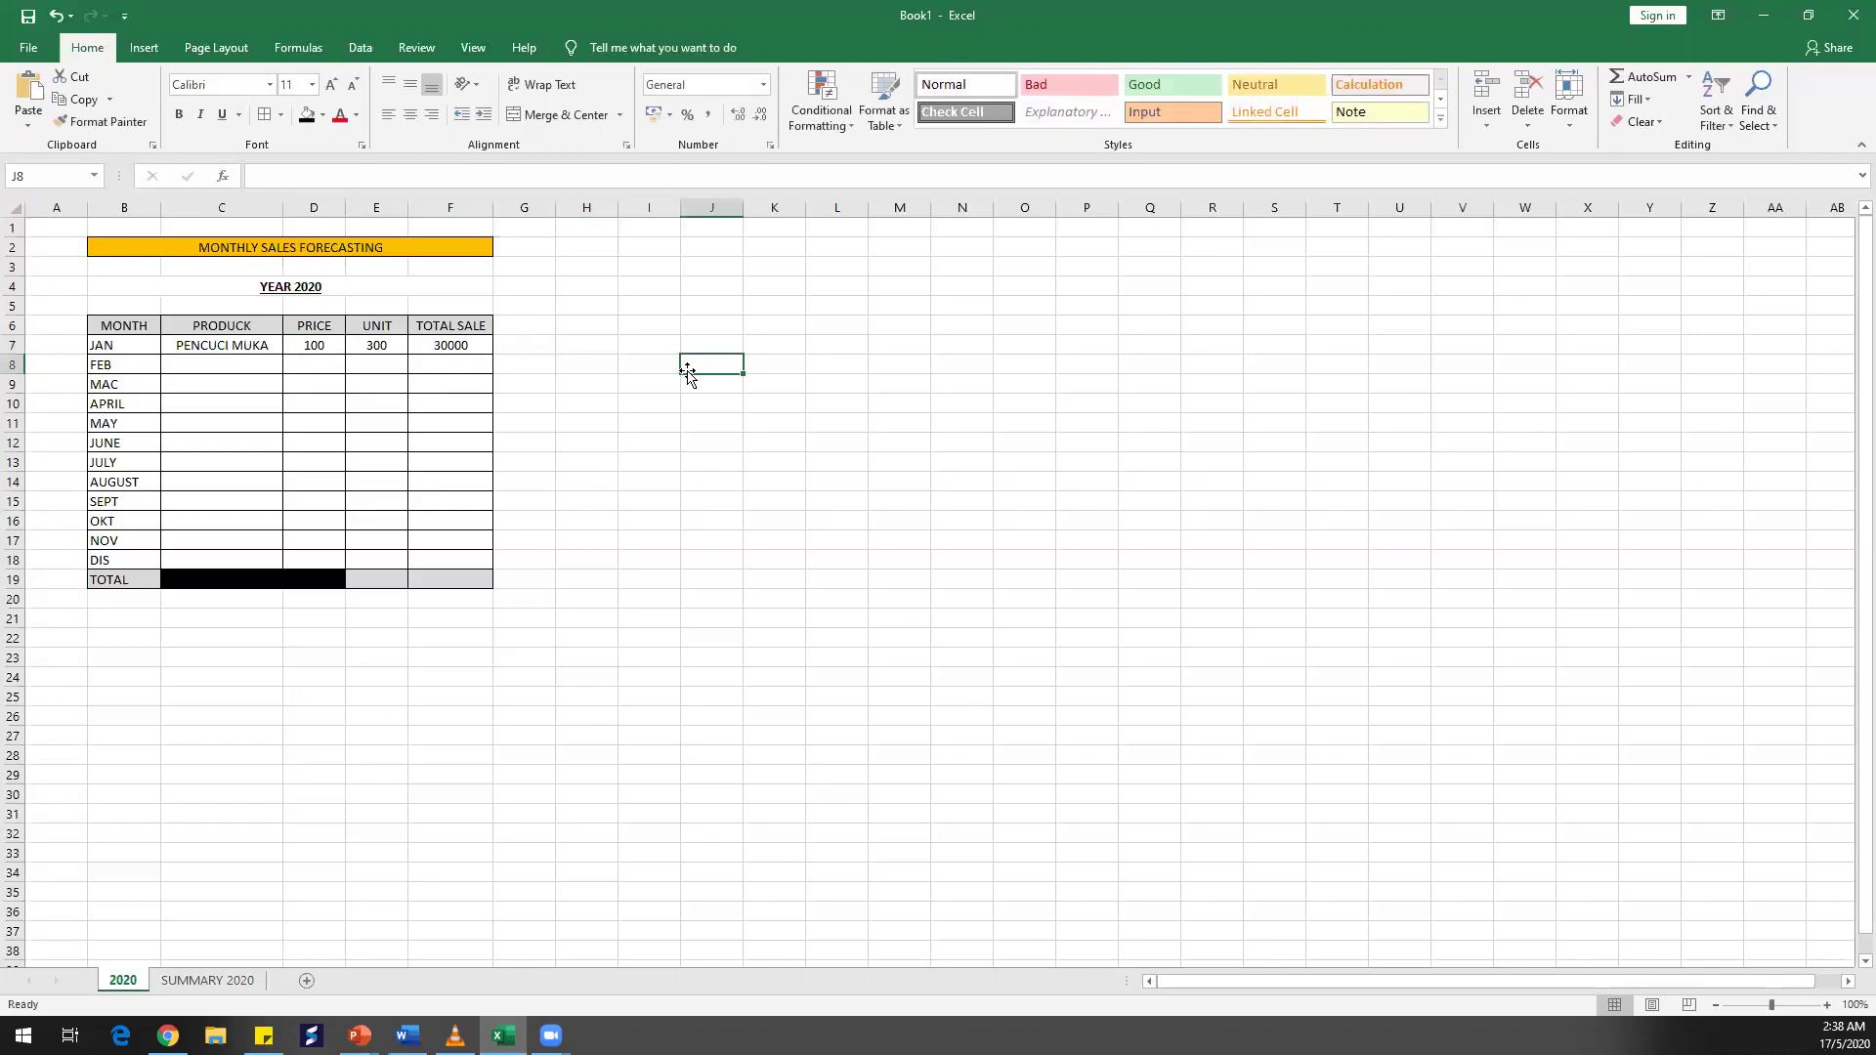
{"action": "left_click", "coordinate": [384, 342]}
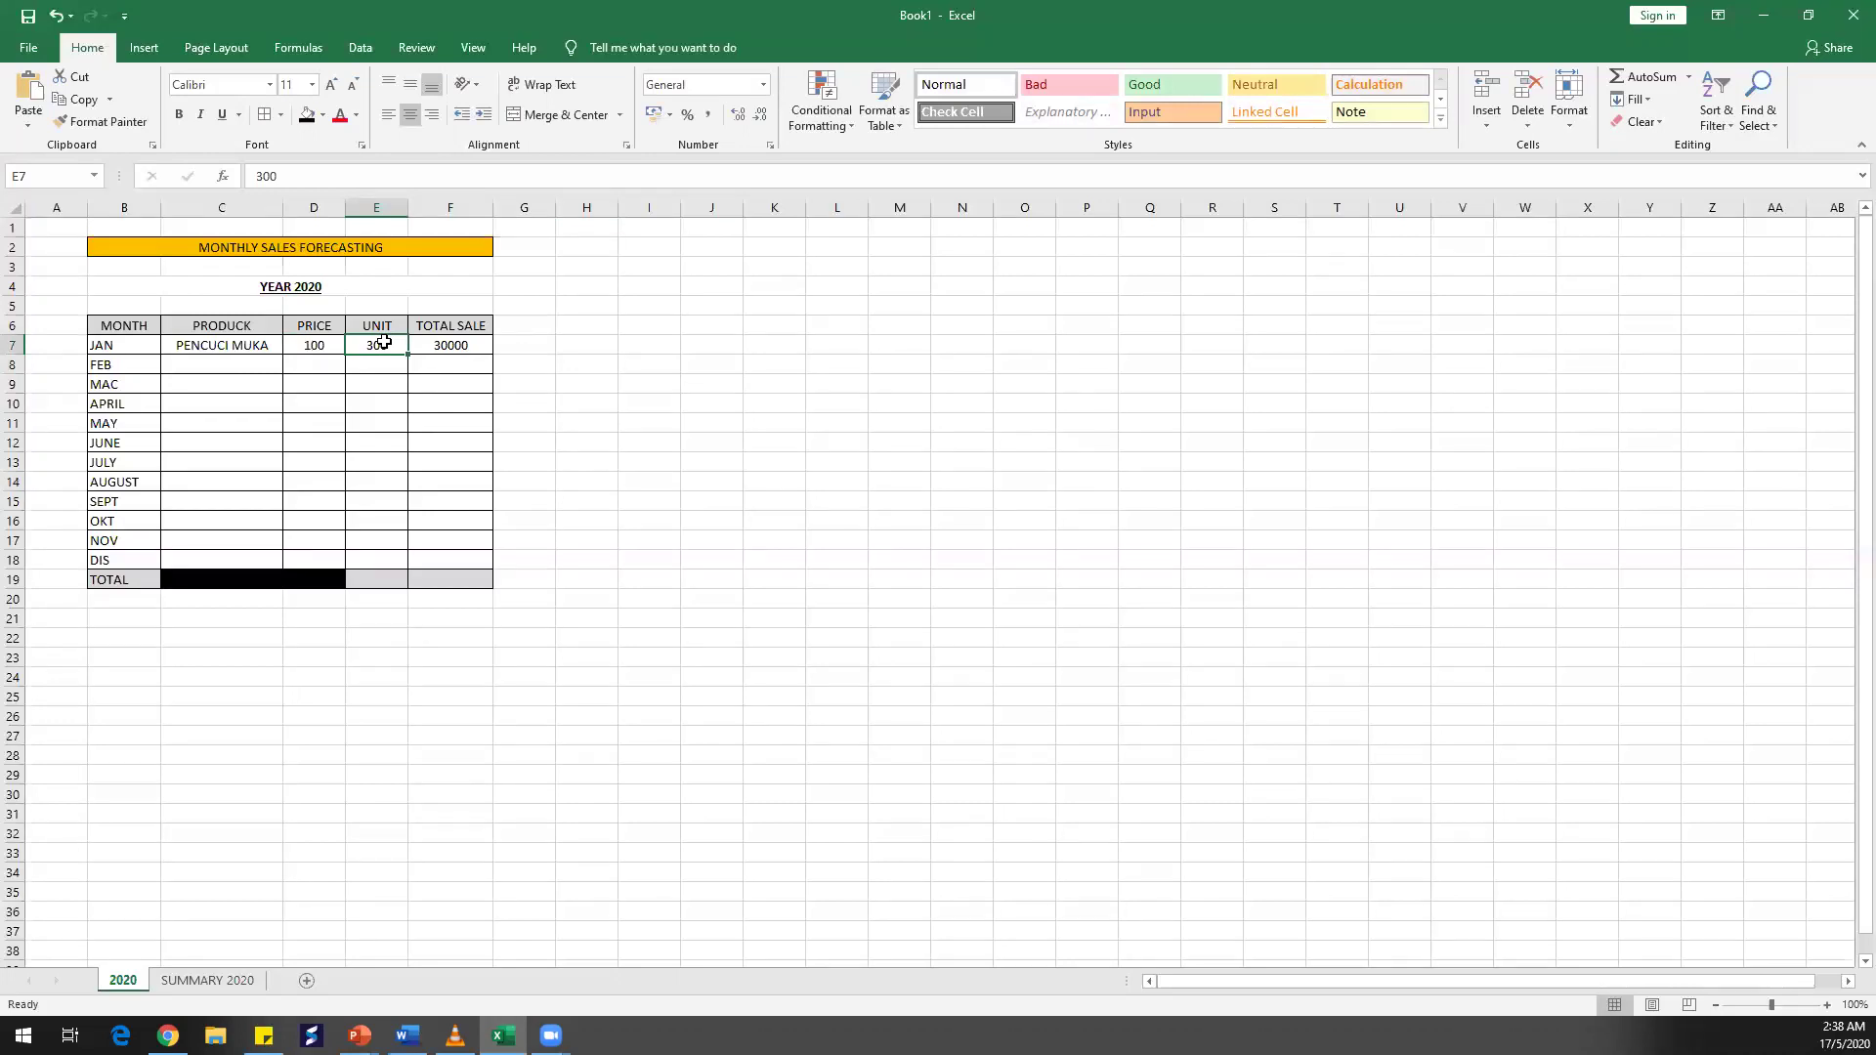
{"action": "left_click", "coordinate": [385, 384]}
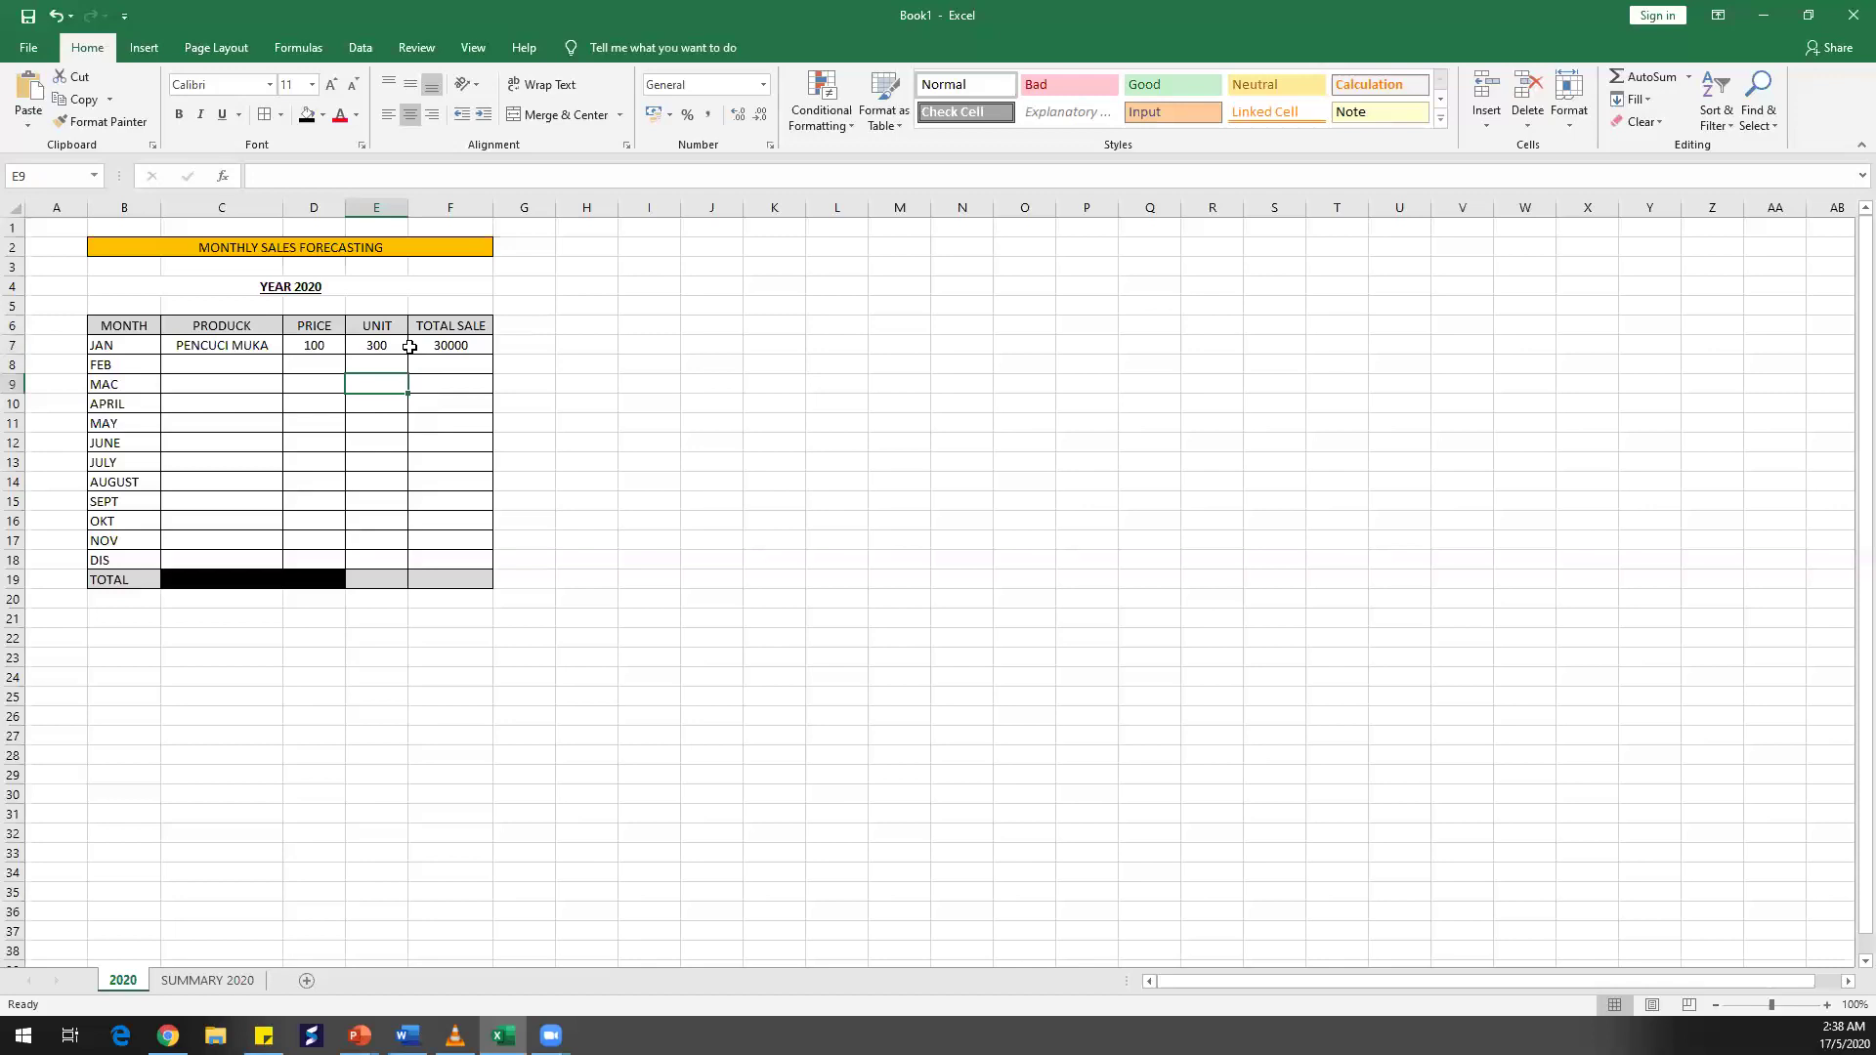
{"action": "key", "text": "Up"}
{"action": "key", "text": "Up"}
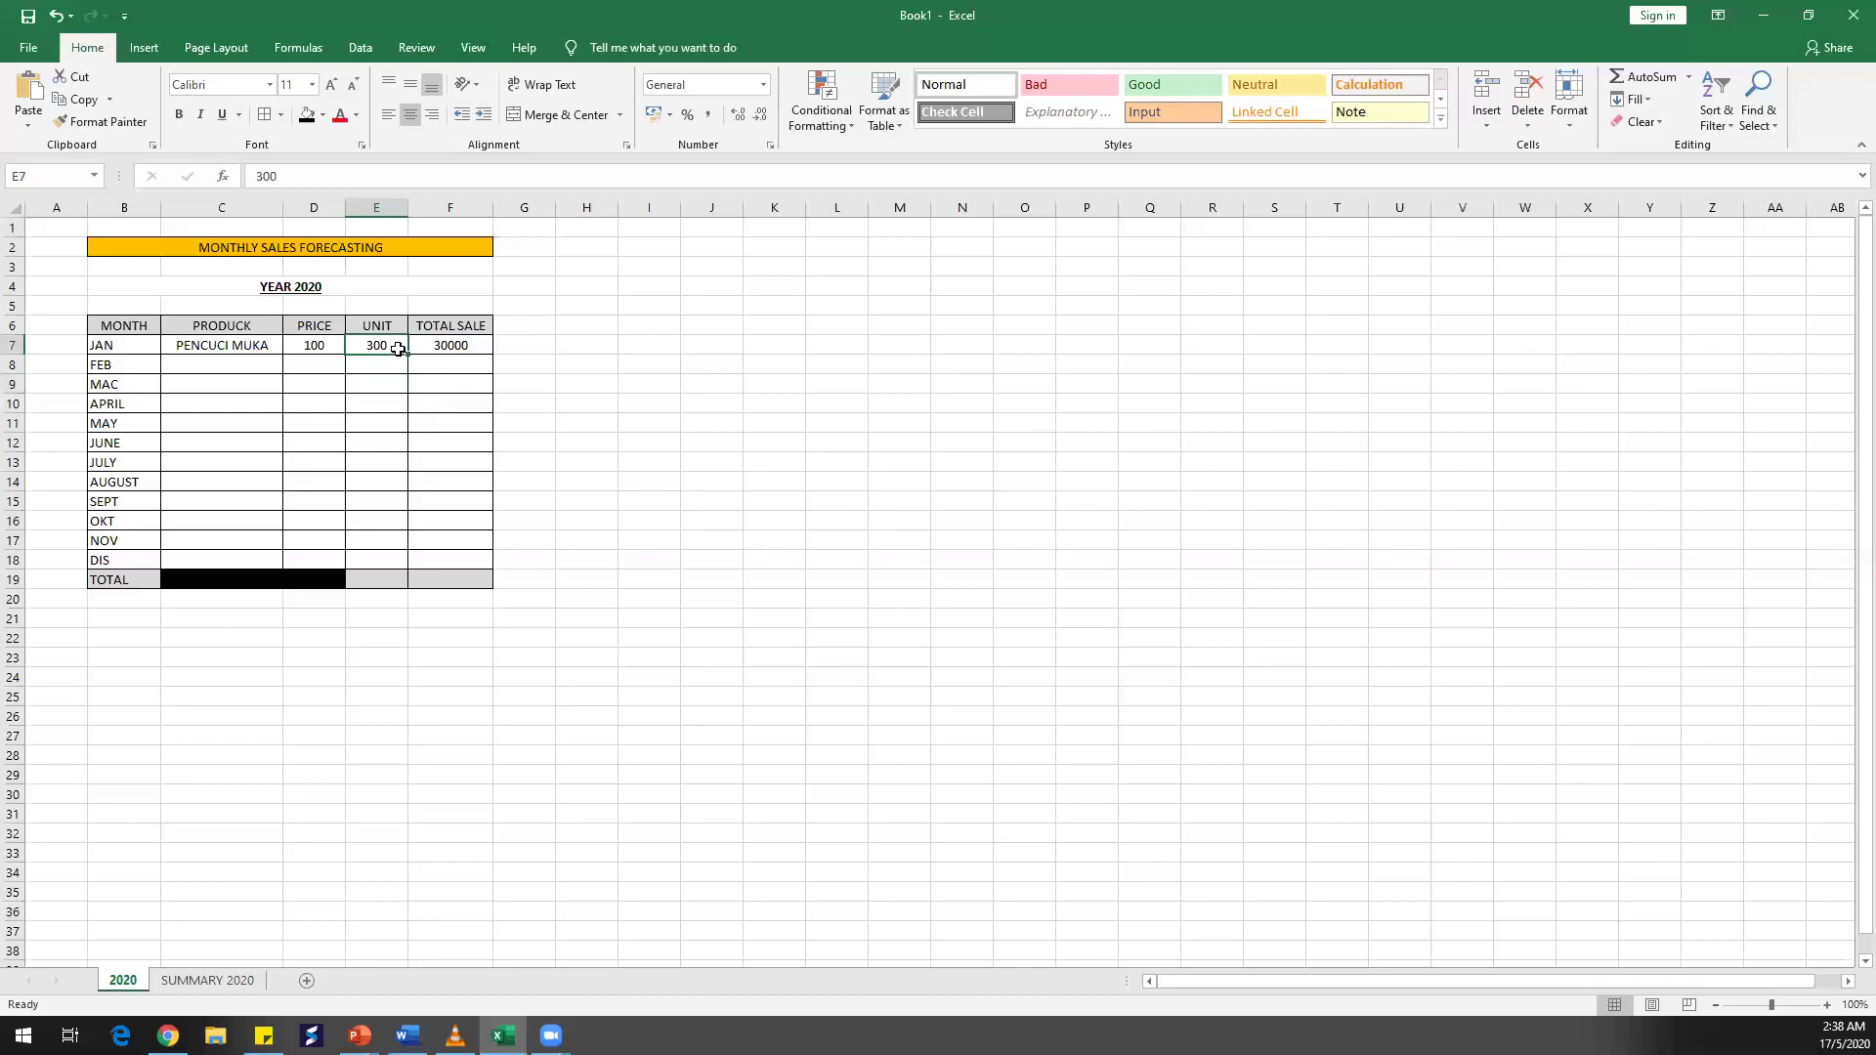
{"action": "type", "text": "3"}
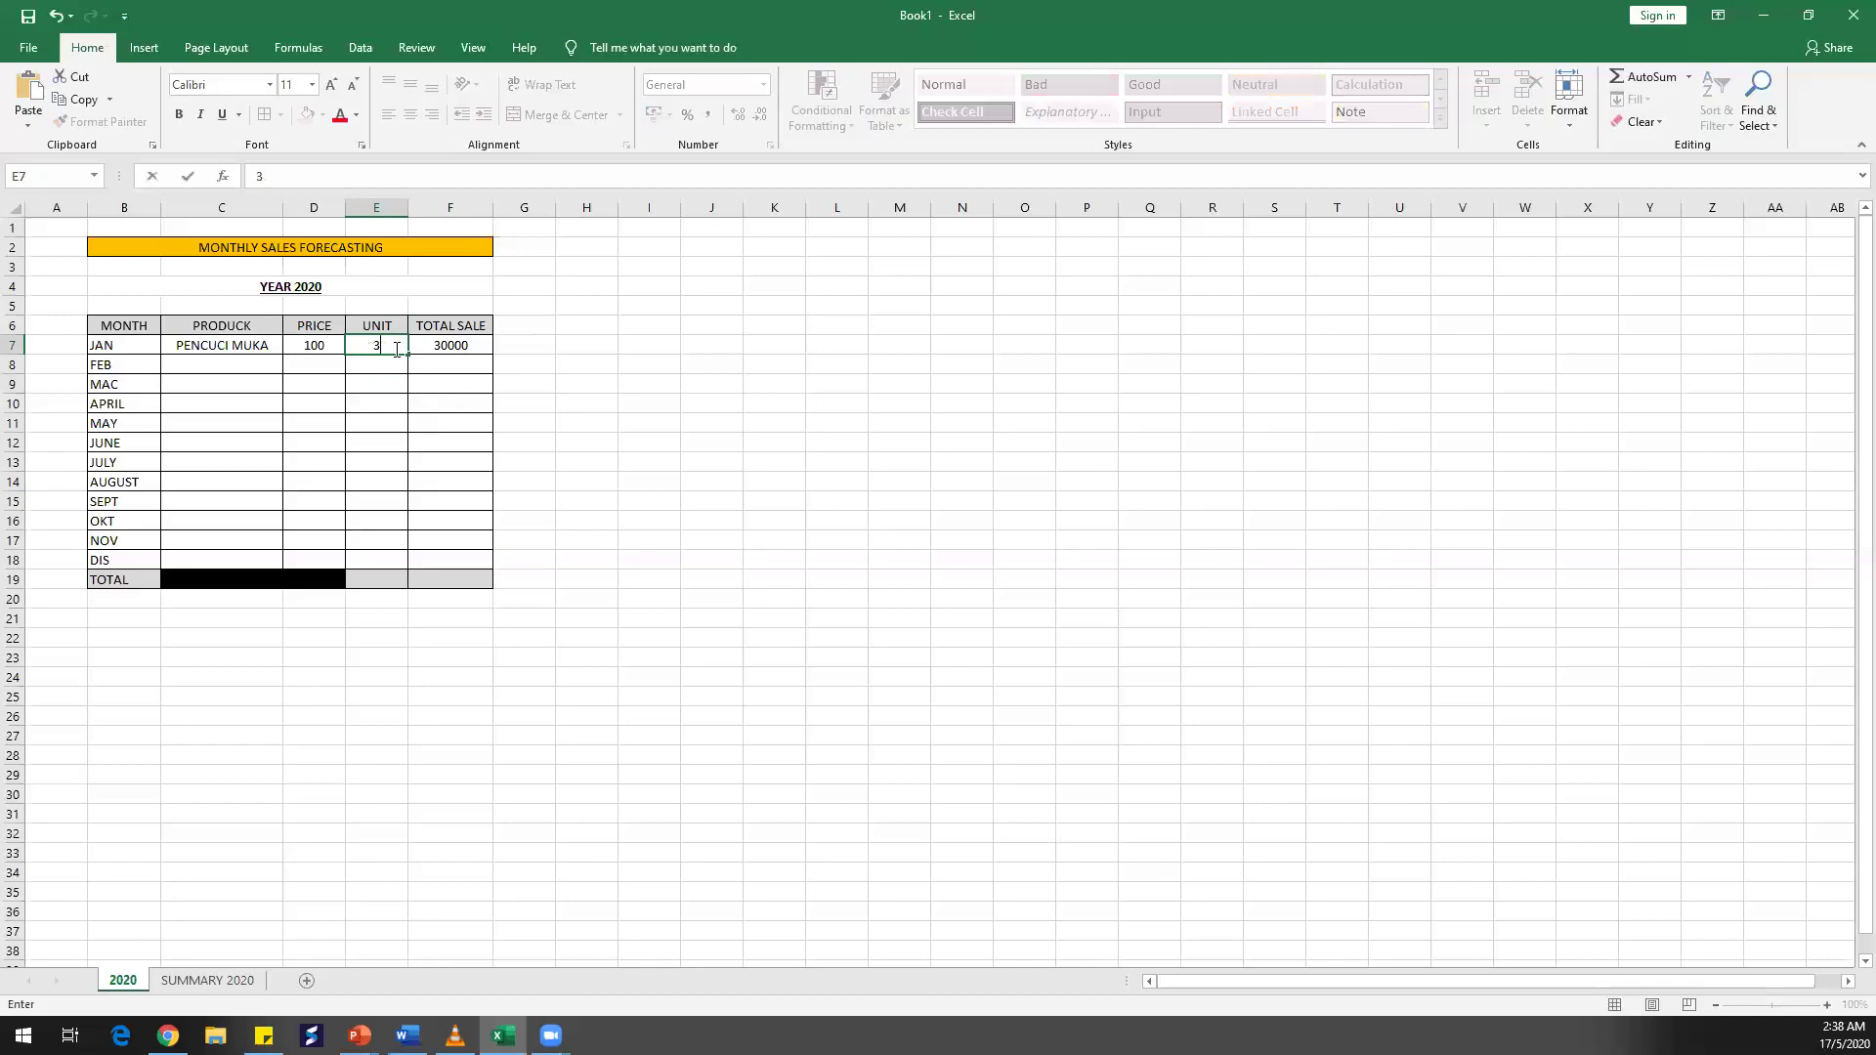
{"action": "type", "text": "00"}
{"action": "left_click", "coordinate": [591, 332]}
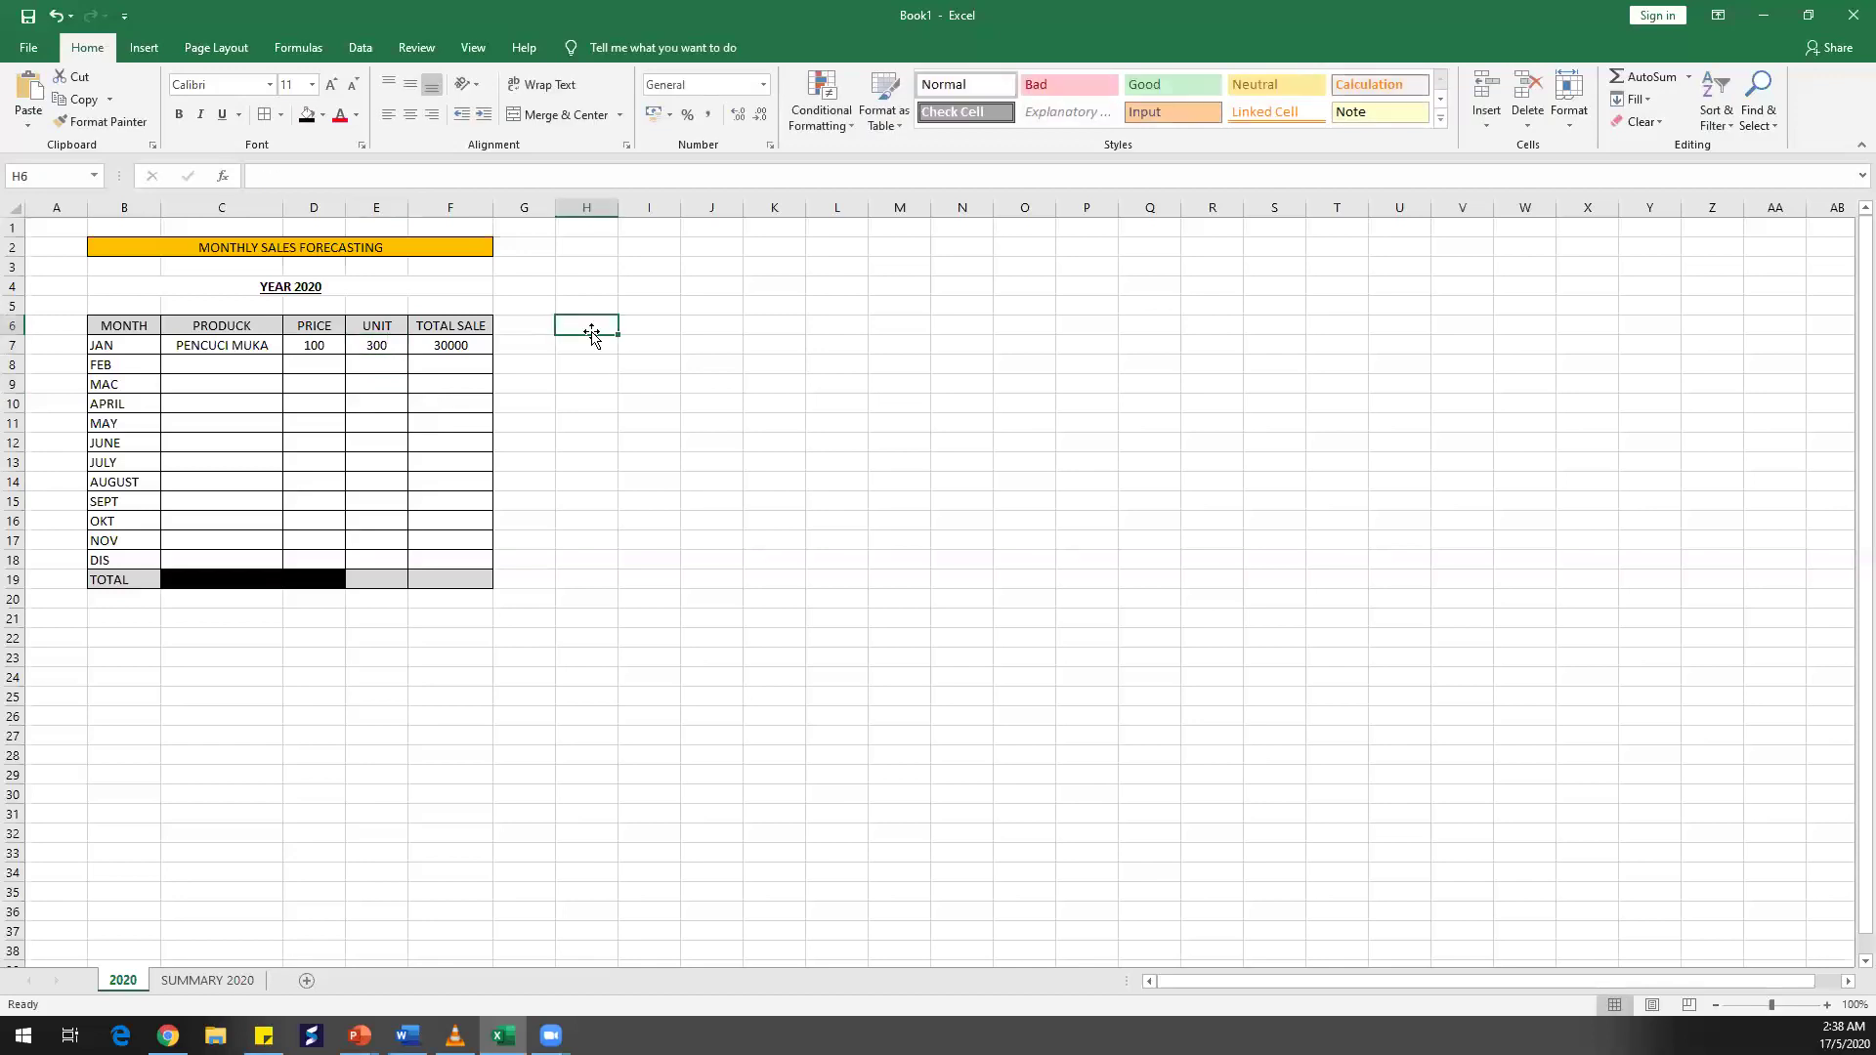
Clear January's total sale cell F7 and re-enter it as price times unit with the formula =D7*E7
{"action": "left_click", "coordinate": [325, 347]}
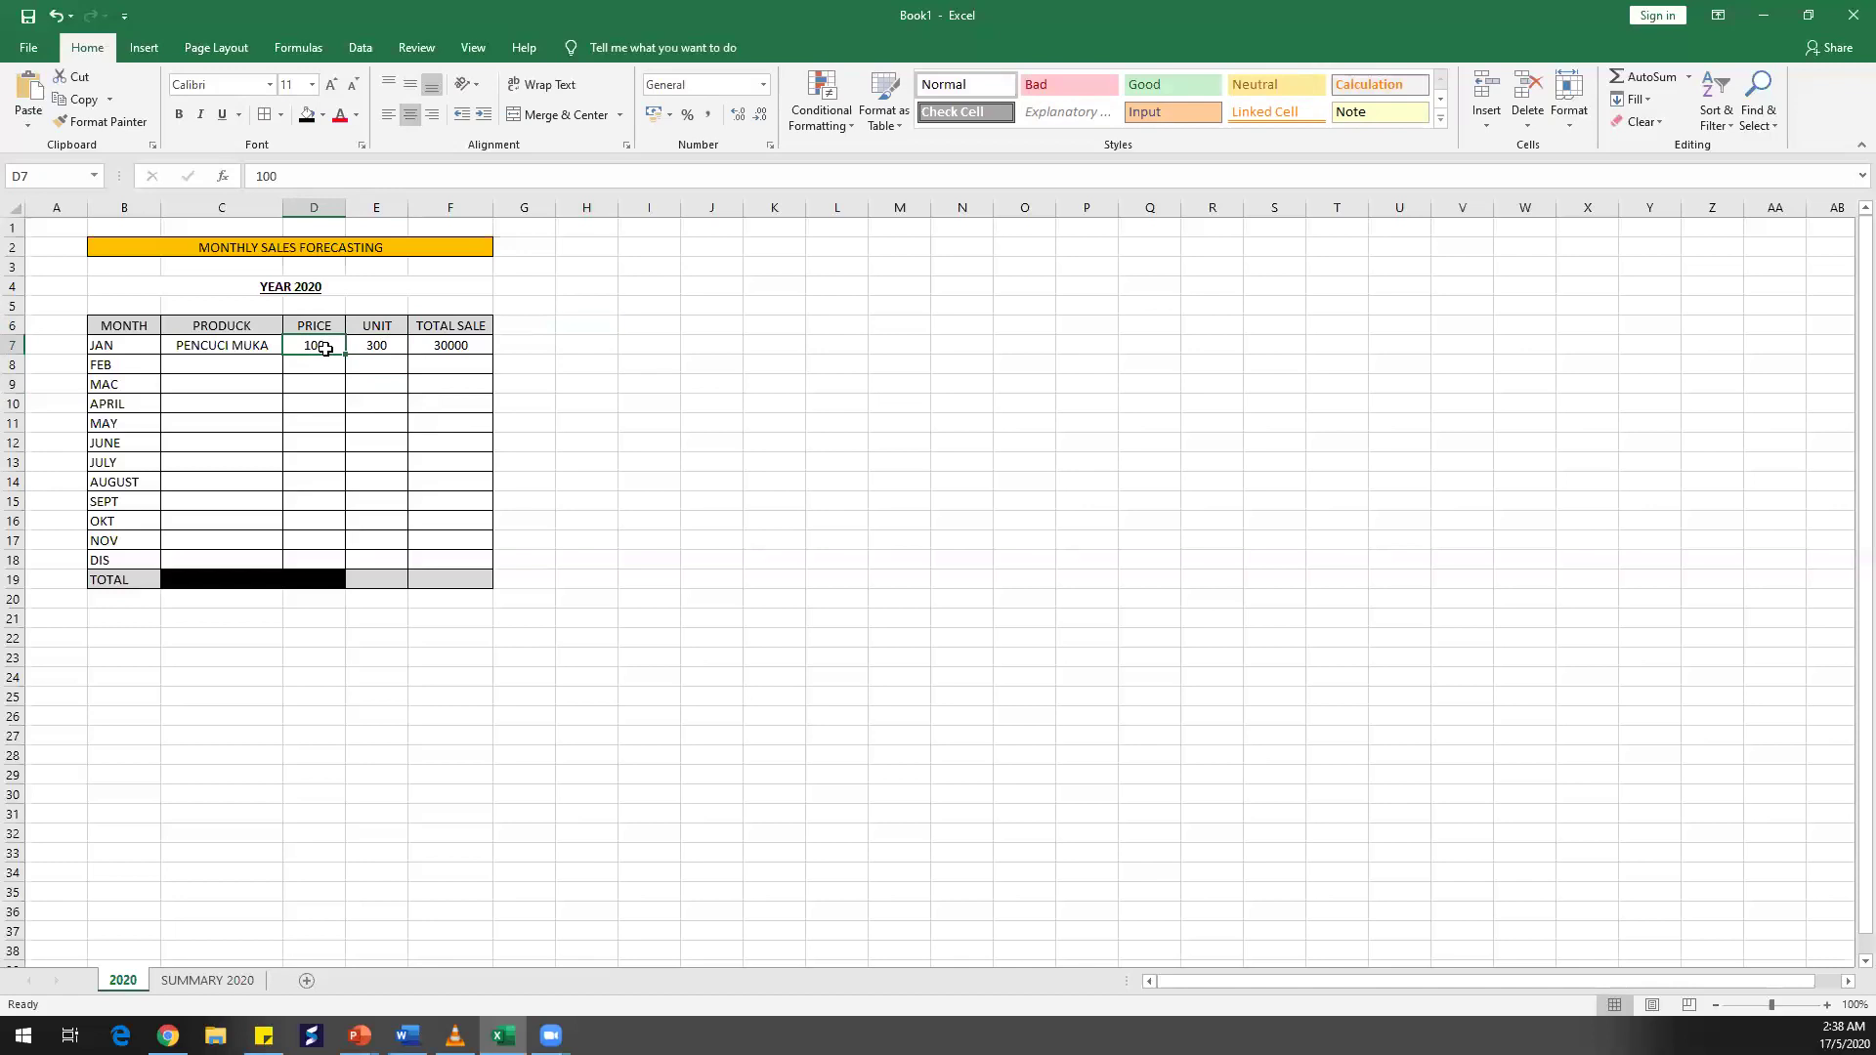
{"action": "left_click", "coordinate": [450, 344]}
{"action": "key", "text": "BackSpace"}
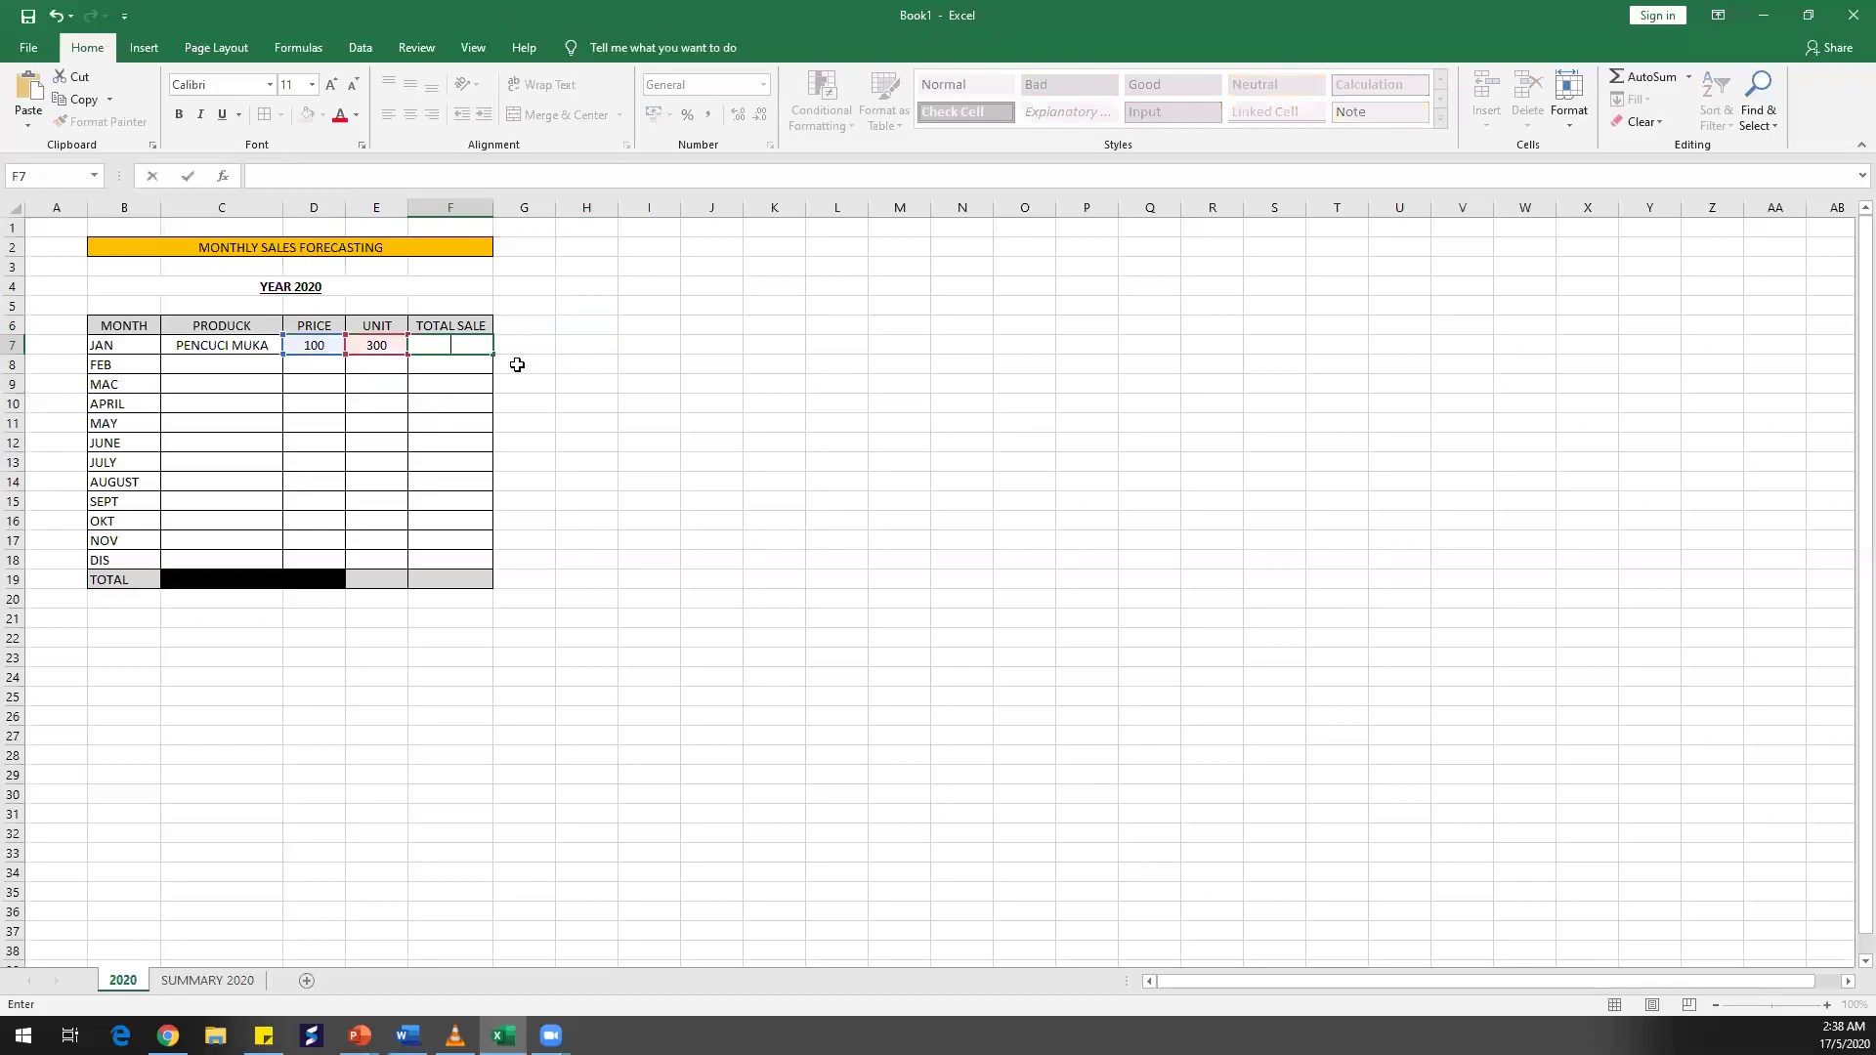
{"action": "left_click", "coordinate": [461, 348]}
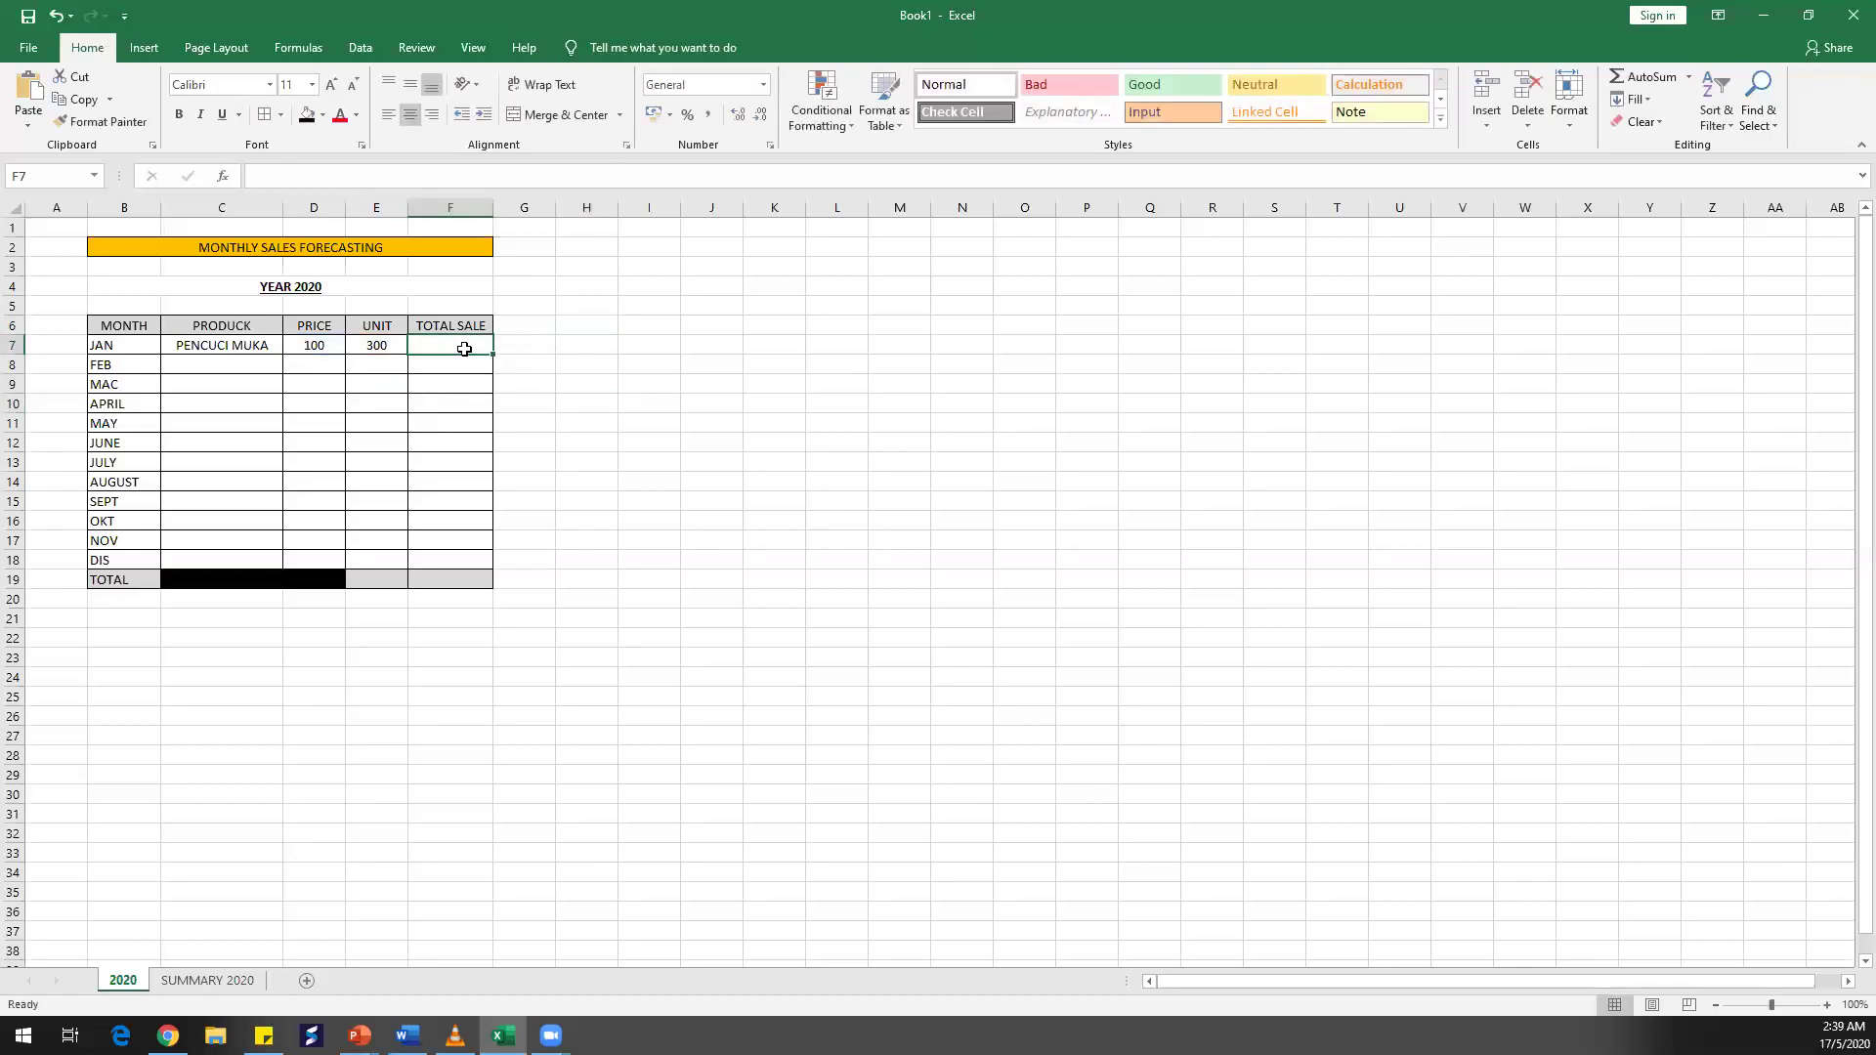
{"action": "type", "text": "="}
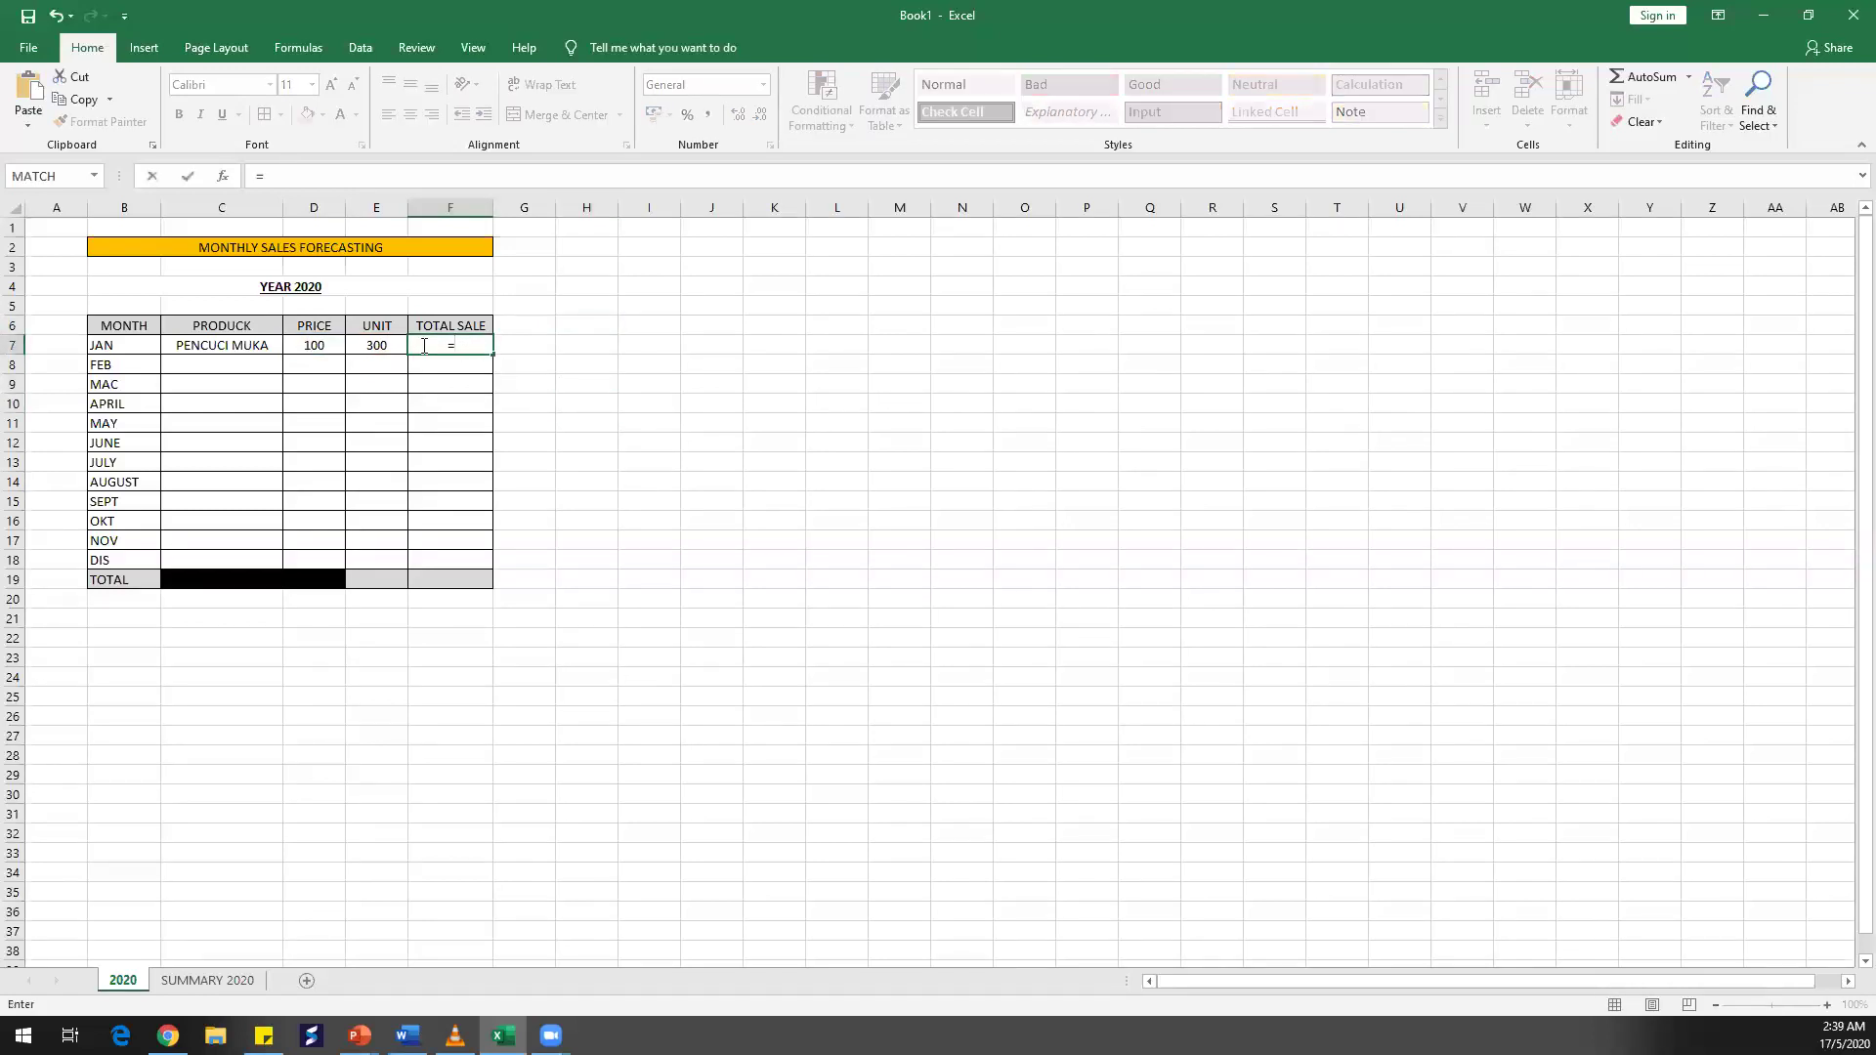
{"action": "left_click", "coordinate": [309, 345]}
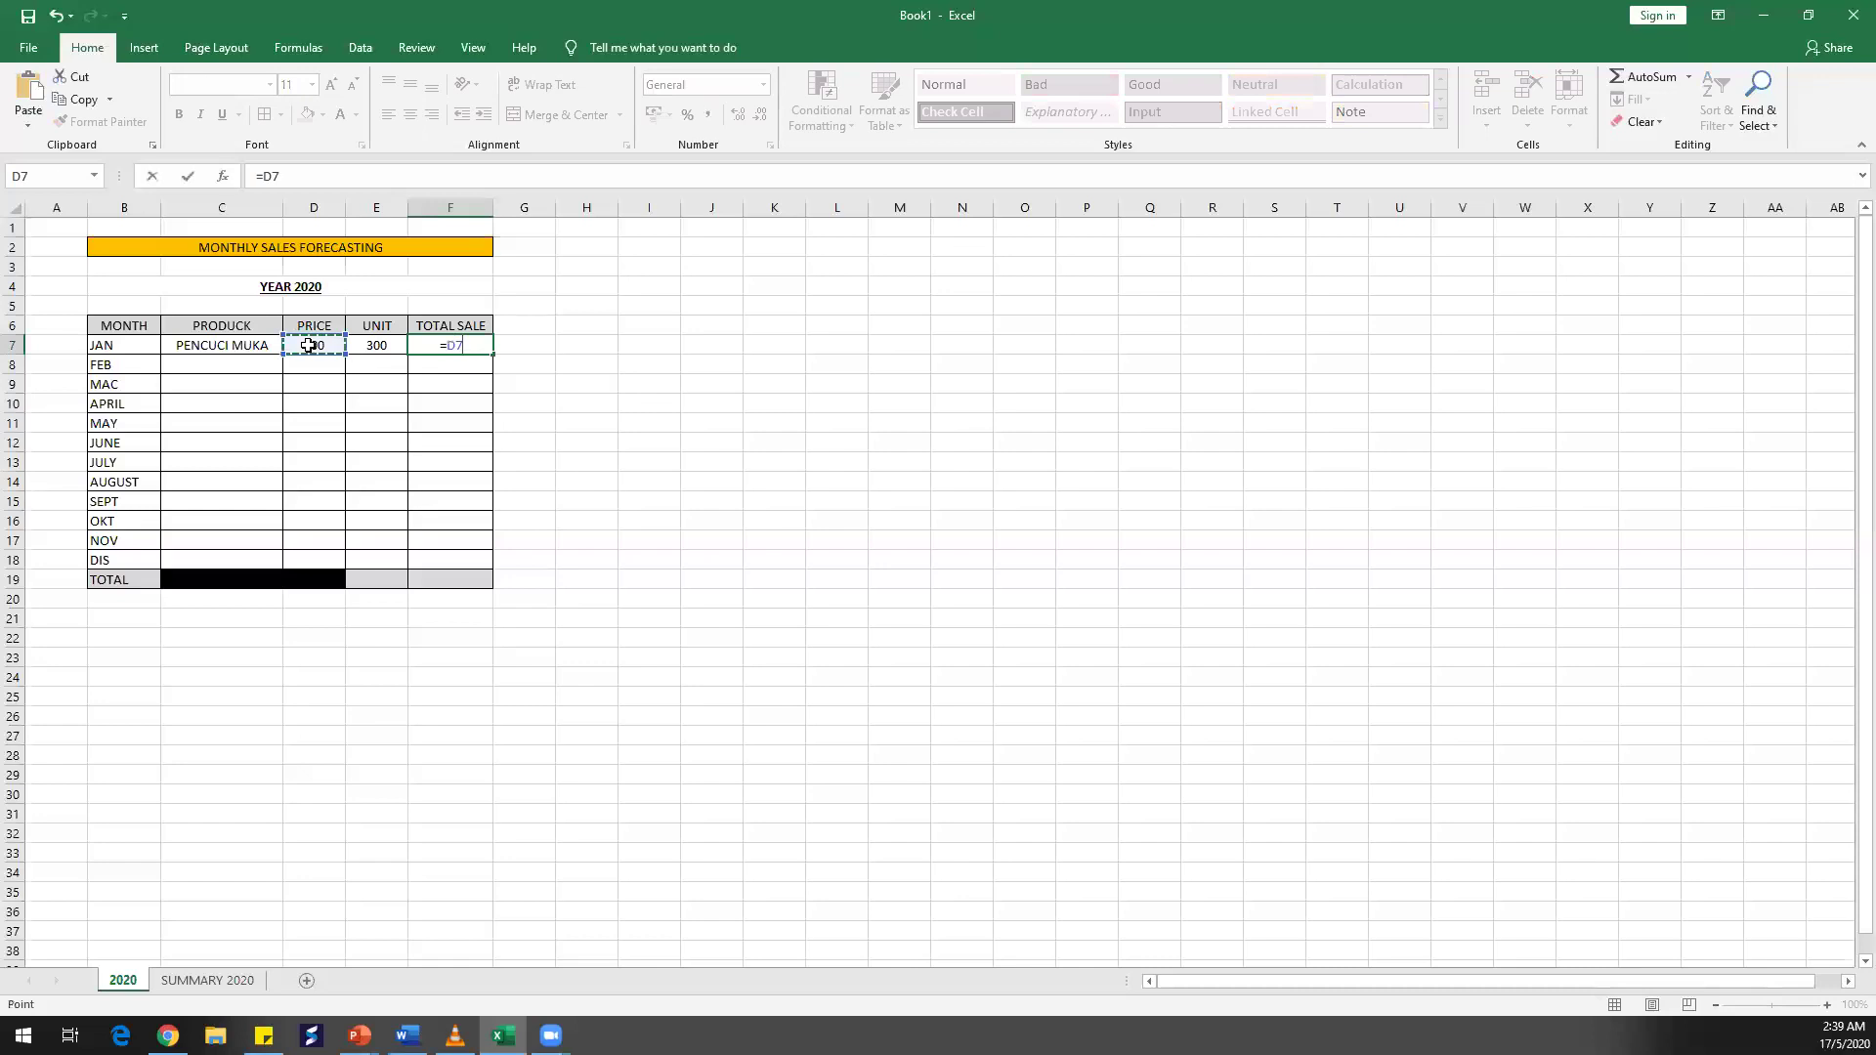
{"action": "type", "text": "*"}
{"action": "left_click", "coordinate": [381, 342]}
{"action": "key", "text": "Return"}
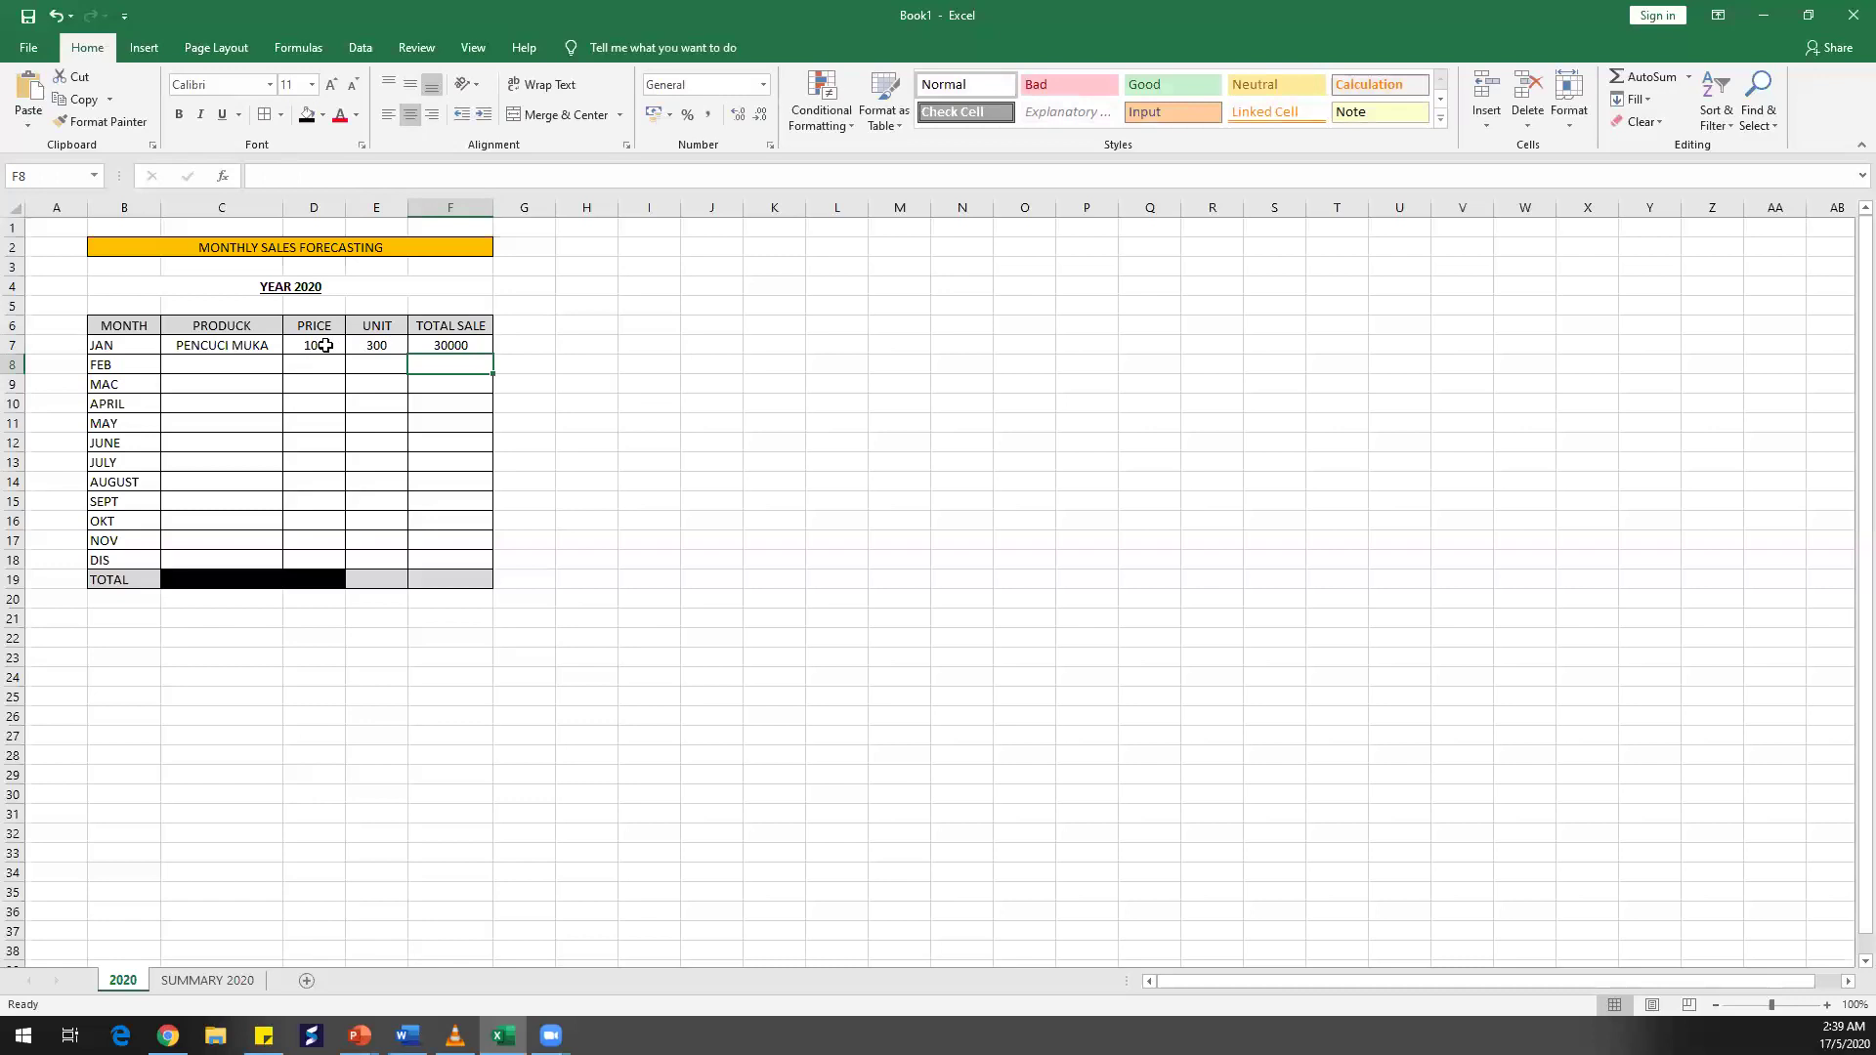
{"action": "left_click", "coordinate": [453, 346]}
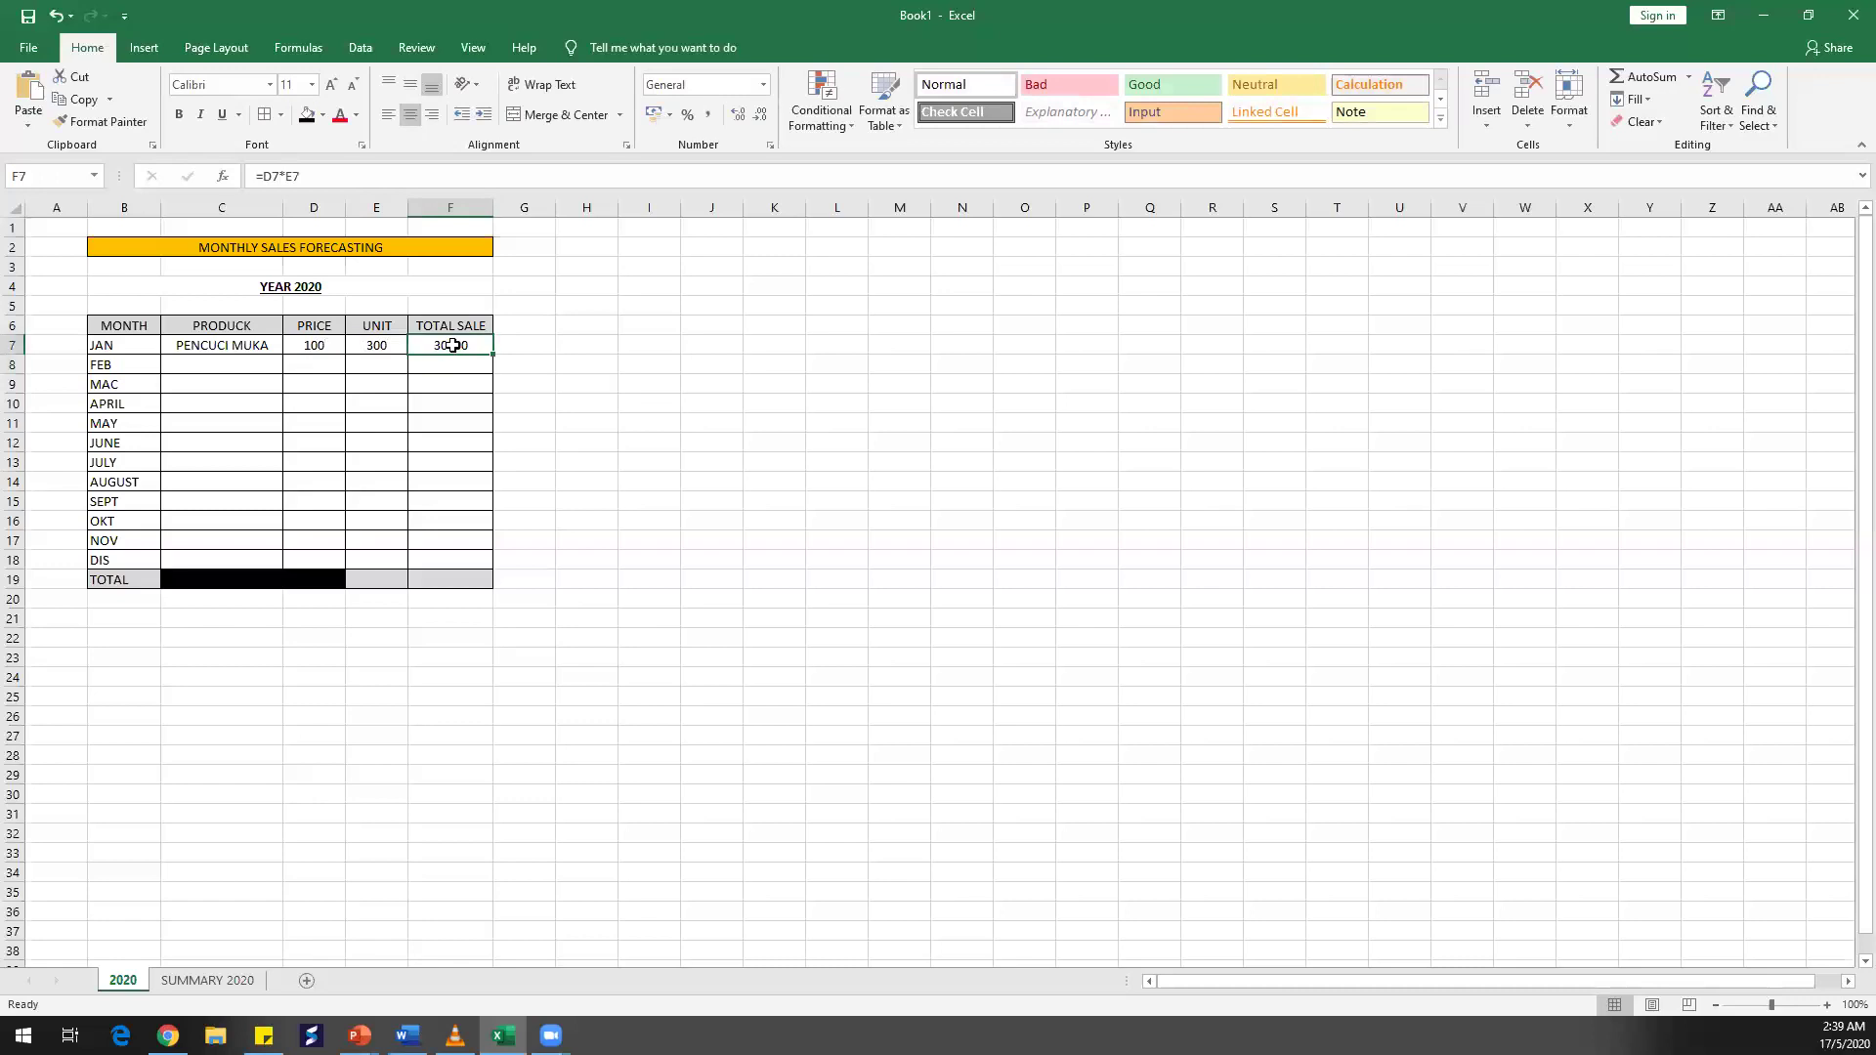
Fill the product name PENCUCI MUKA from January down through December
{"action": "left_click", "coordinate": [202, 347]}
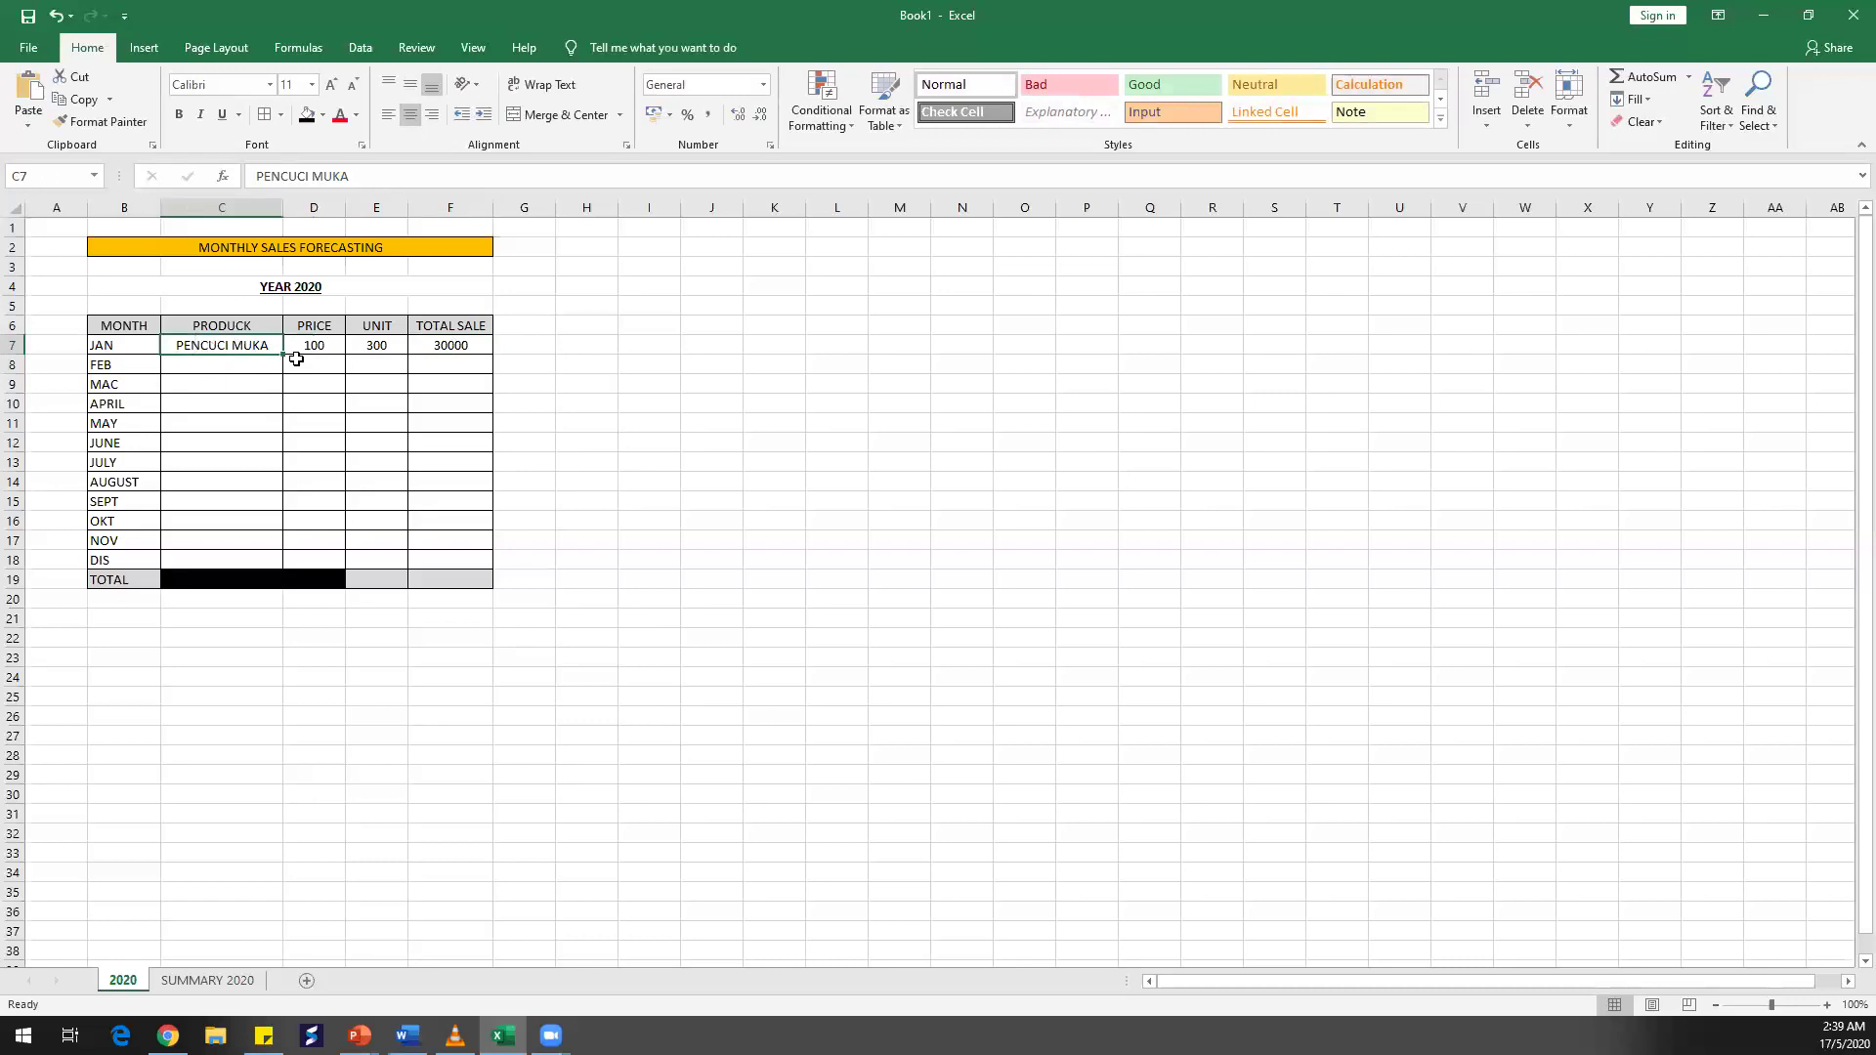
{"action": "left_click_drag", "start_coordinate": [284, 355], "coordinate": [254, 565]}
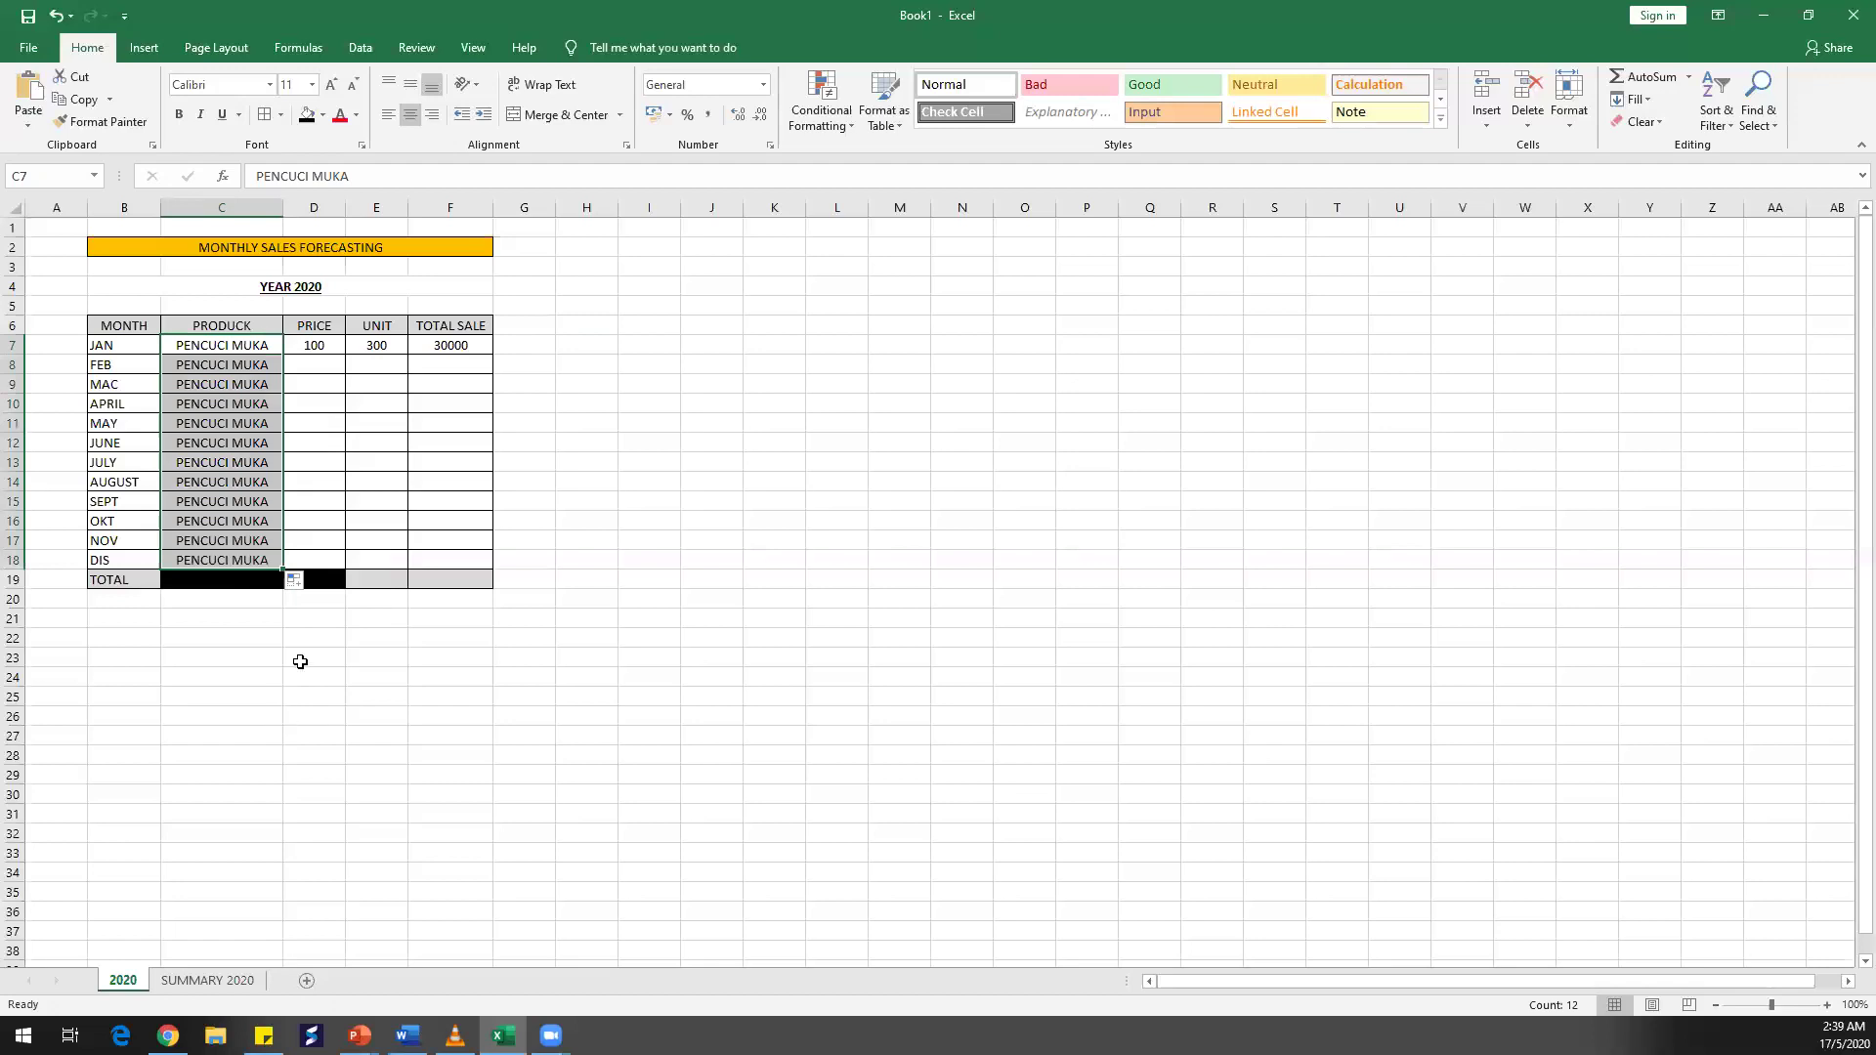
{"action": "left_click", "coordinate": [273, 641]}
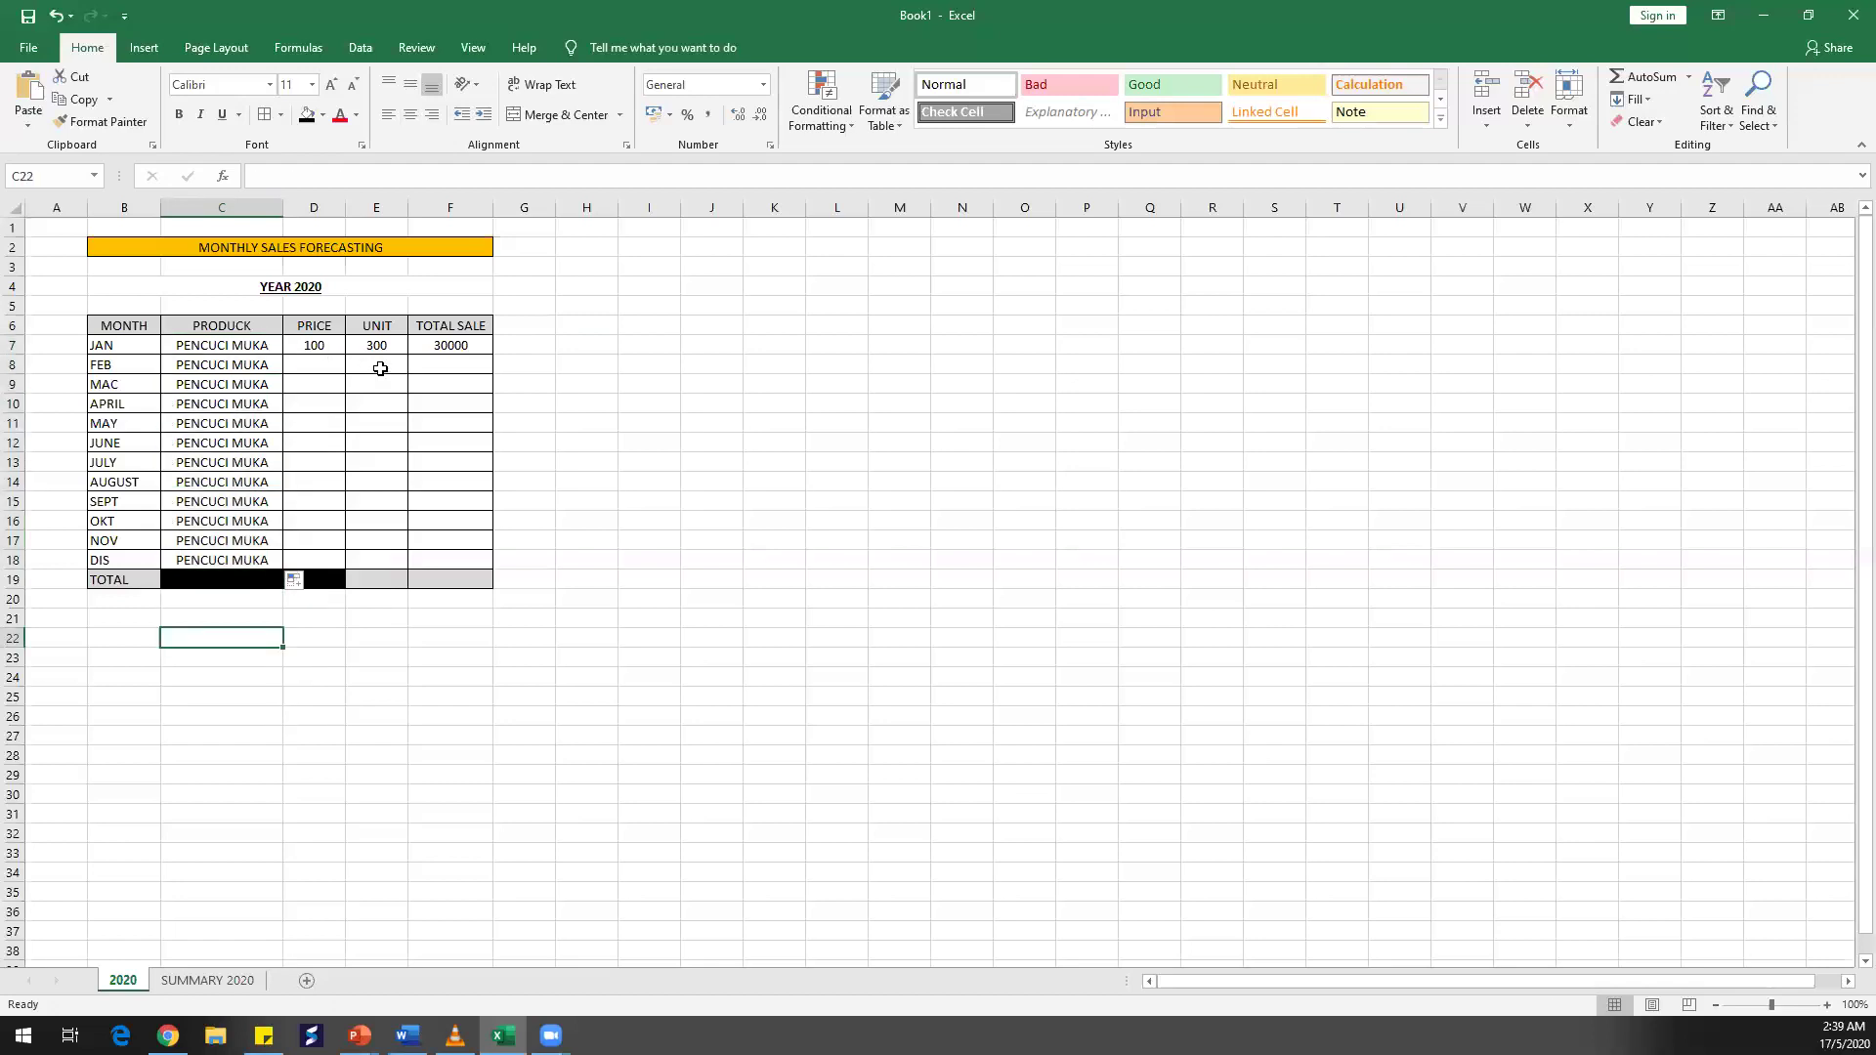
Enter unit quantities of 300 for February, March and April, and 1000 for May
{"action": "left_click", "coordinate": [380, 368]}
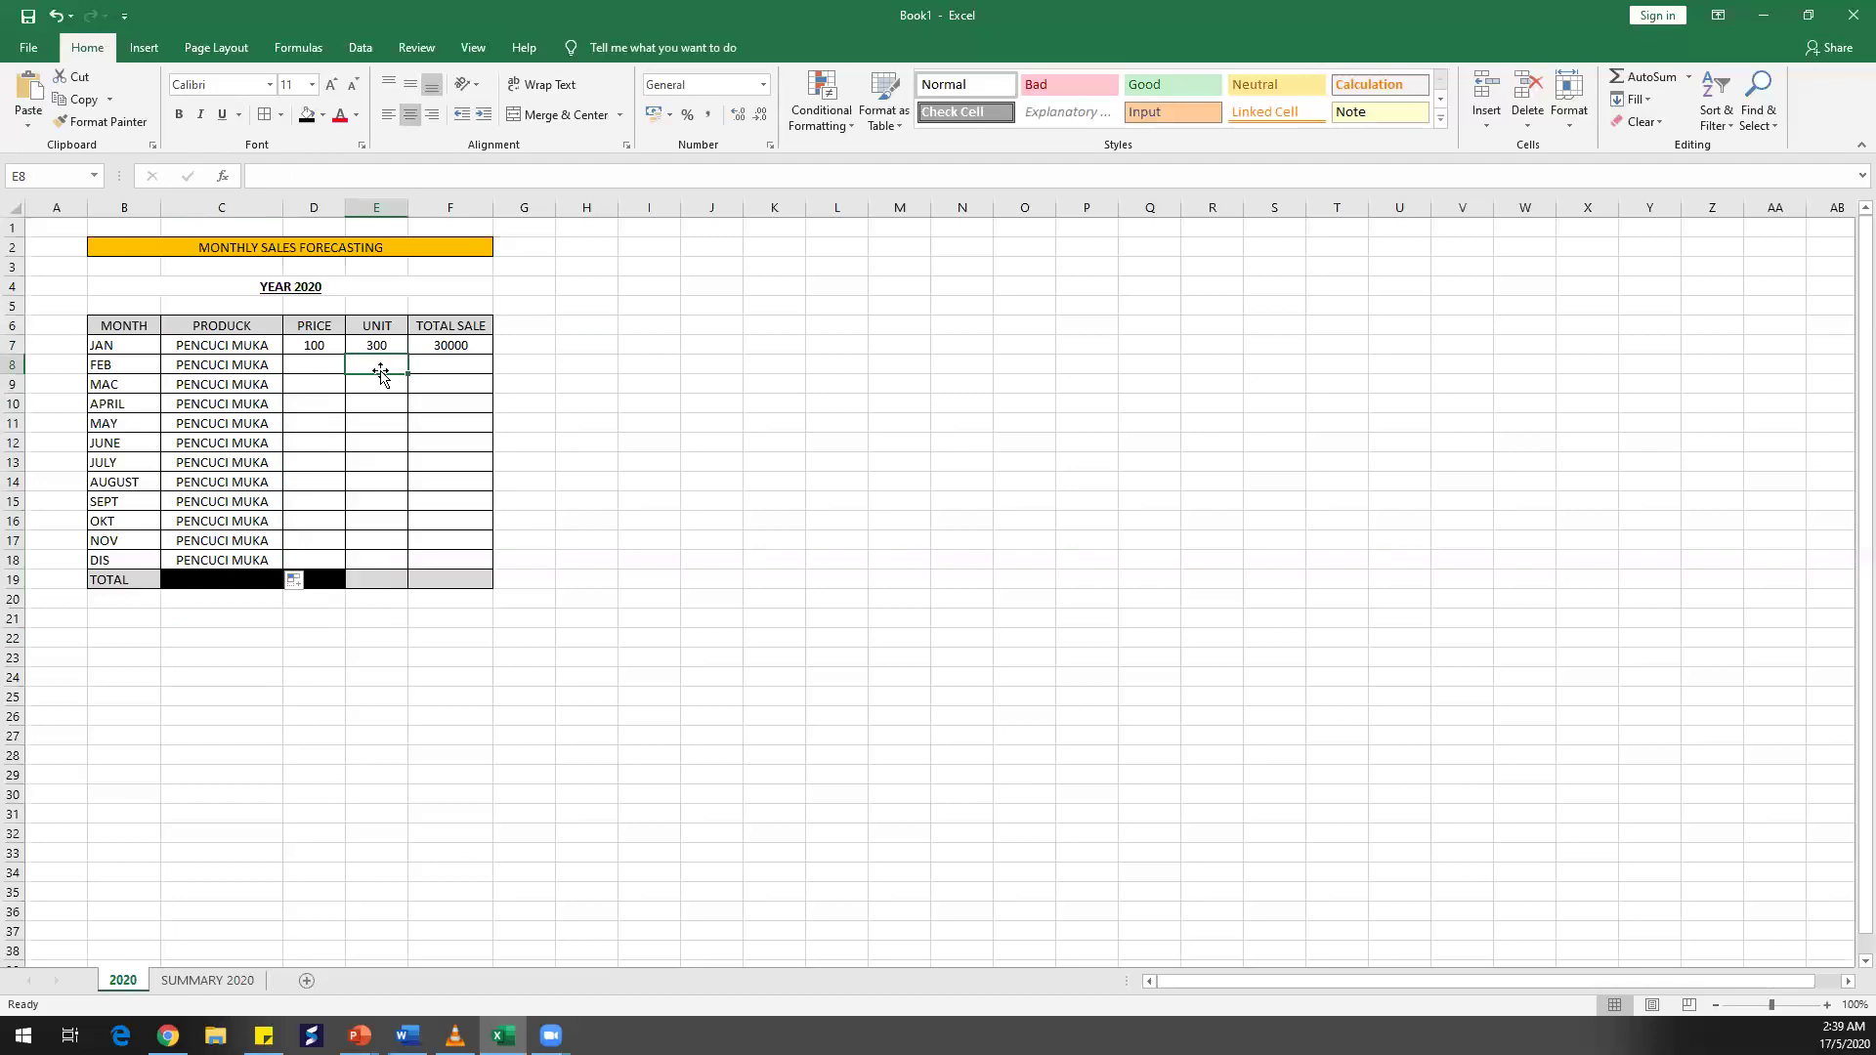
{"action": "left_click", "coordinate": [378, 349]}
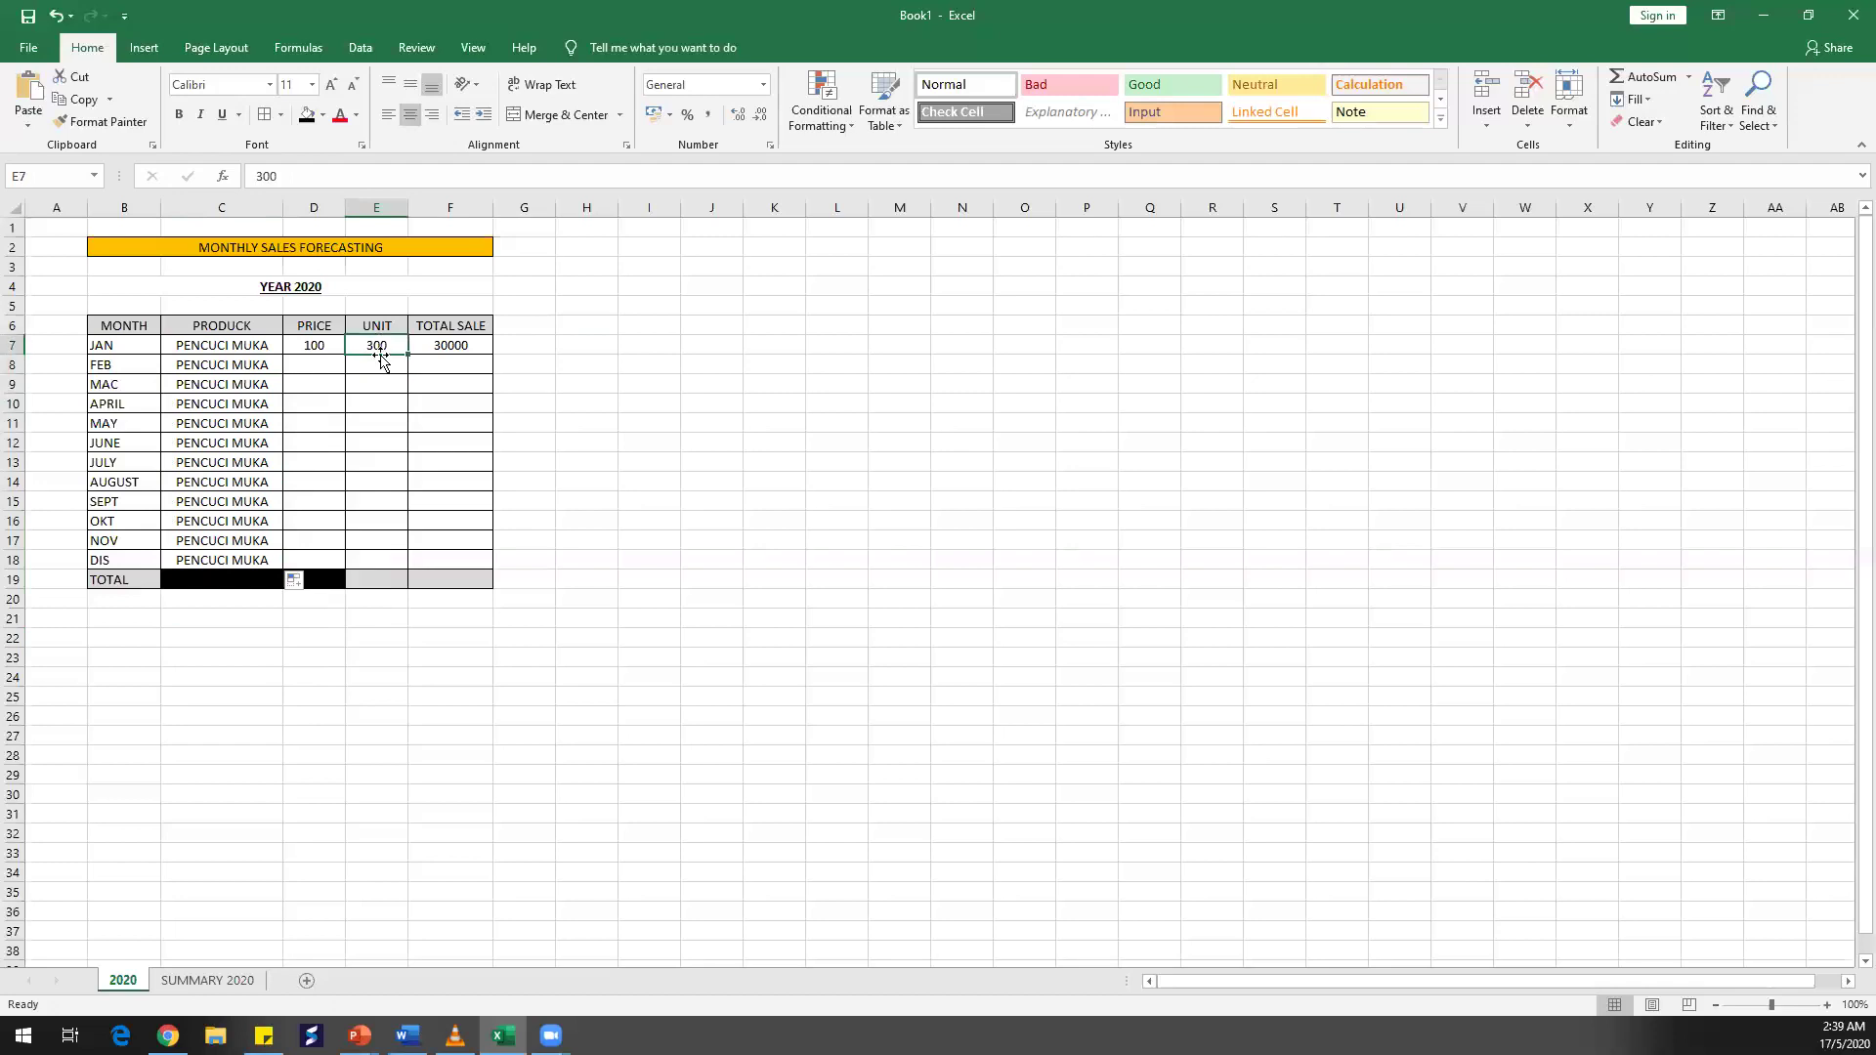
{"action": "left_click", "coordinate": [391, 368]}
{"action": "type", "text": "300"}
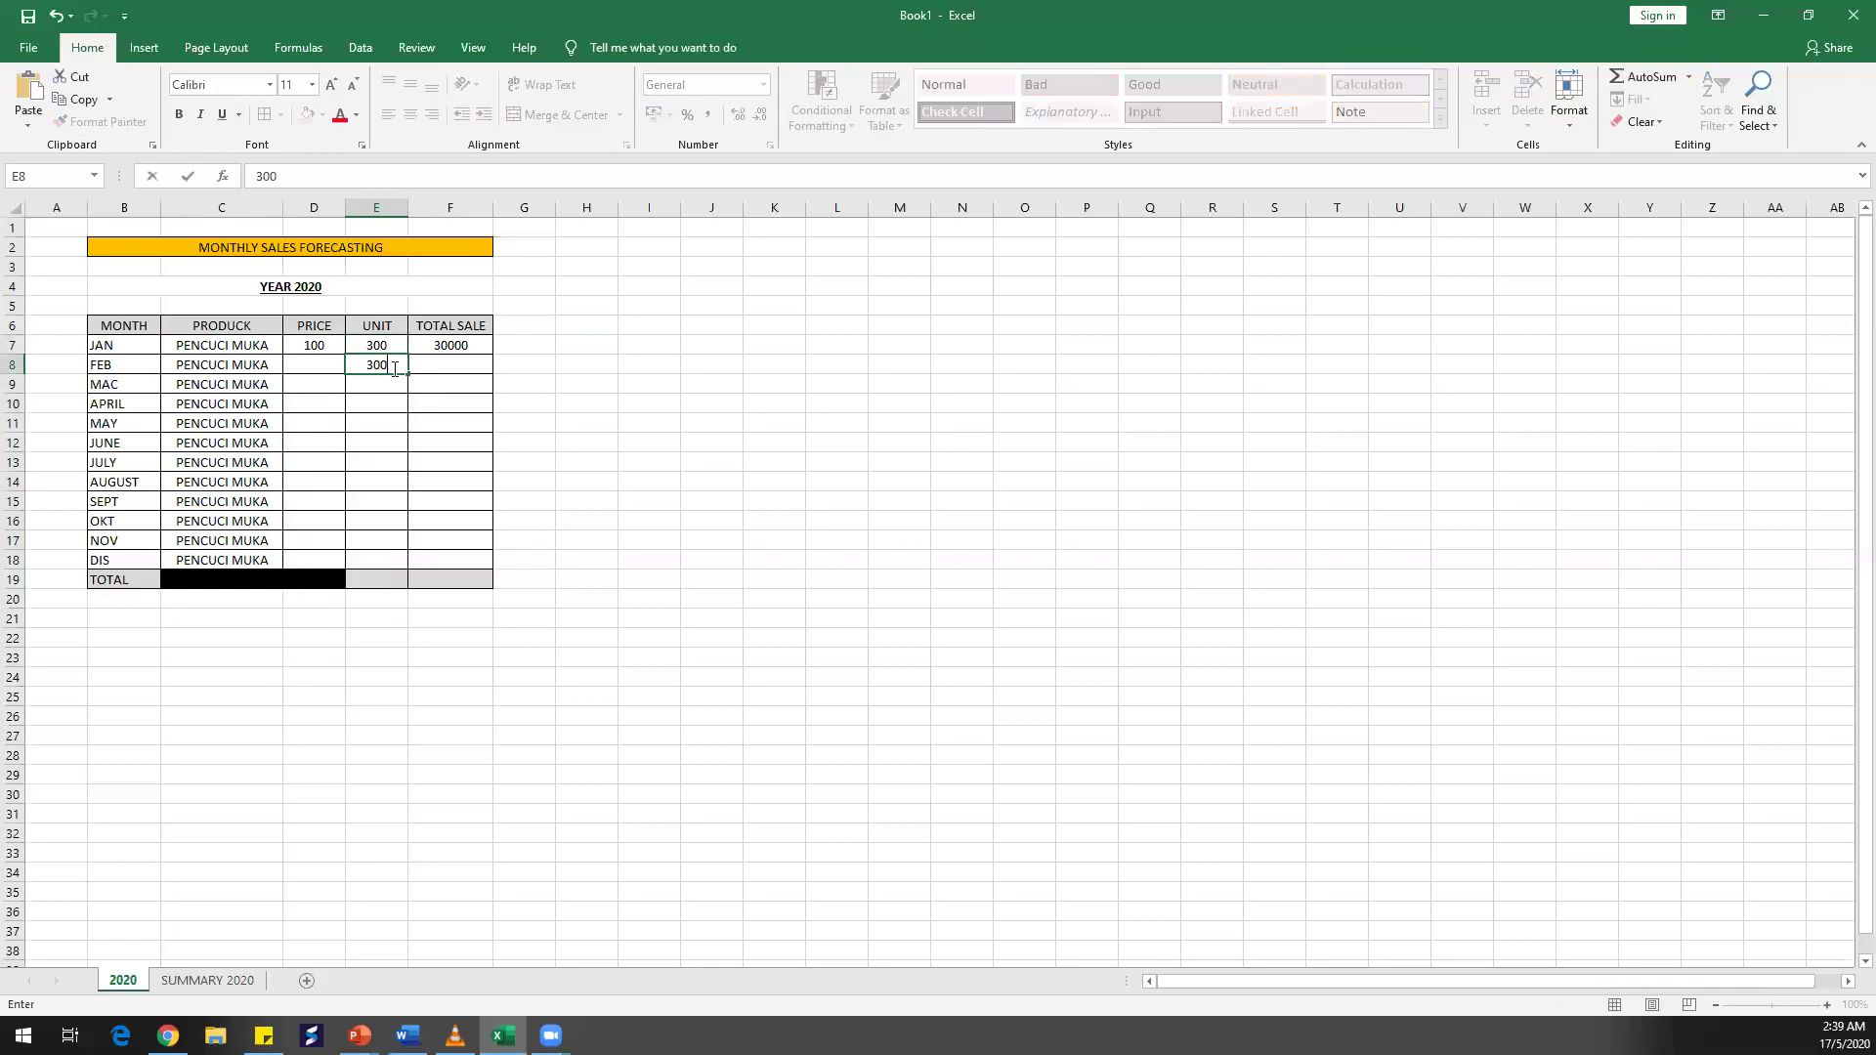
{"action": "left_click", "coordinate": [390, 380]}
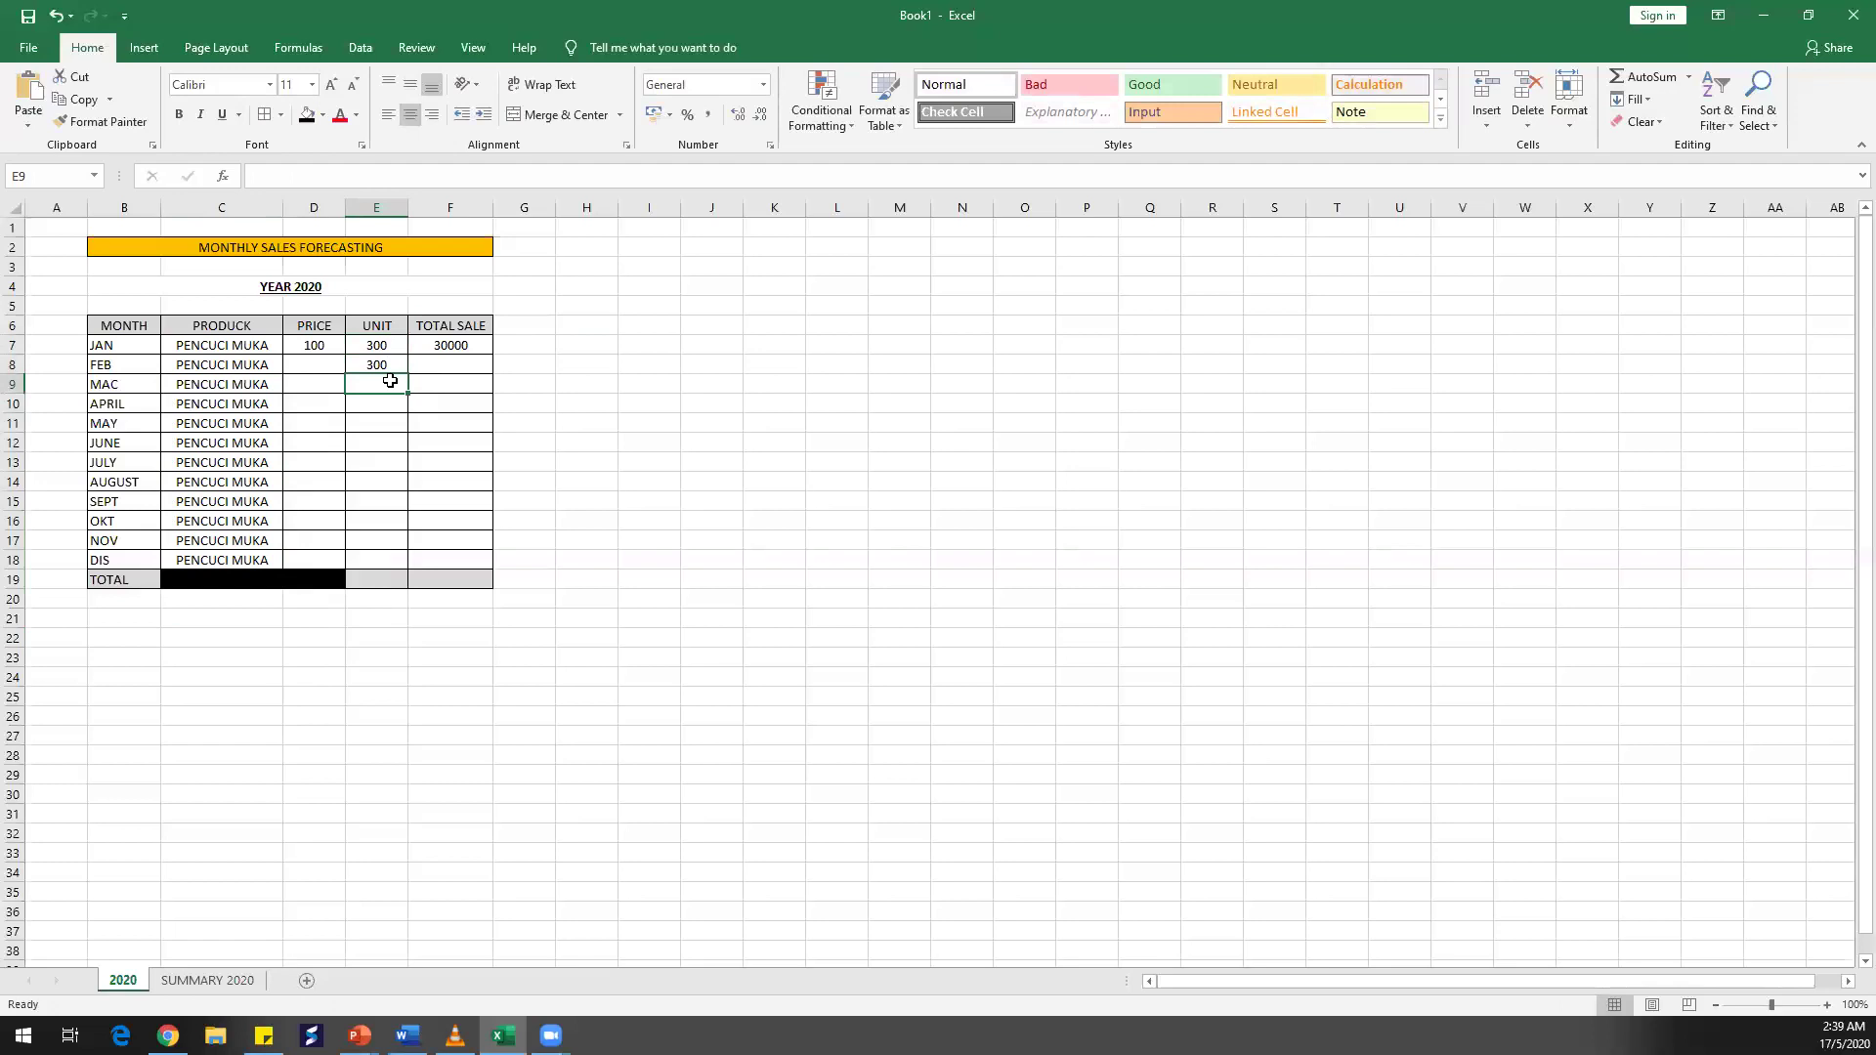
{"action": "type", "text": "300"}
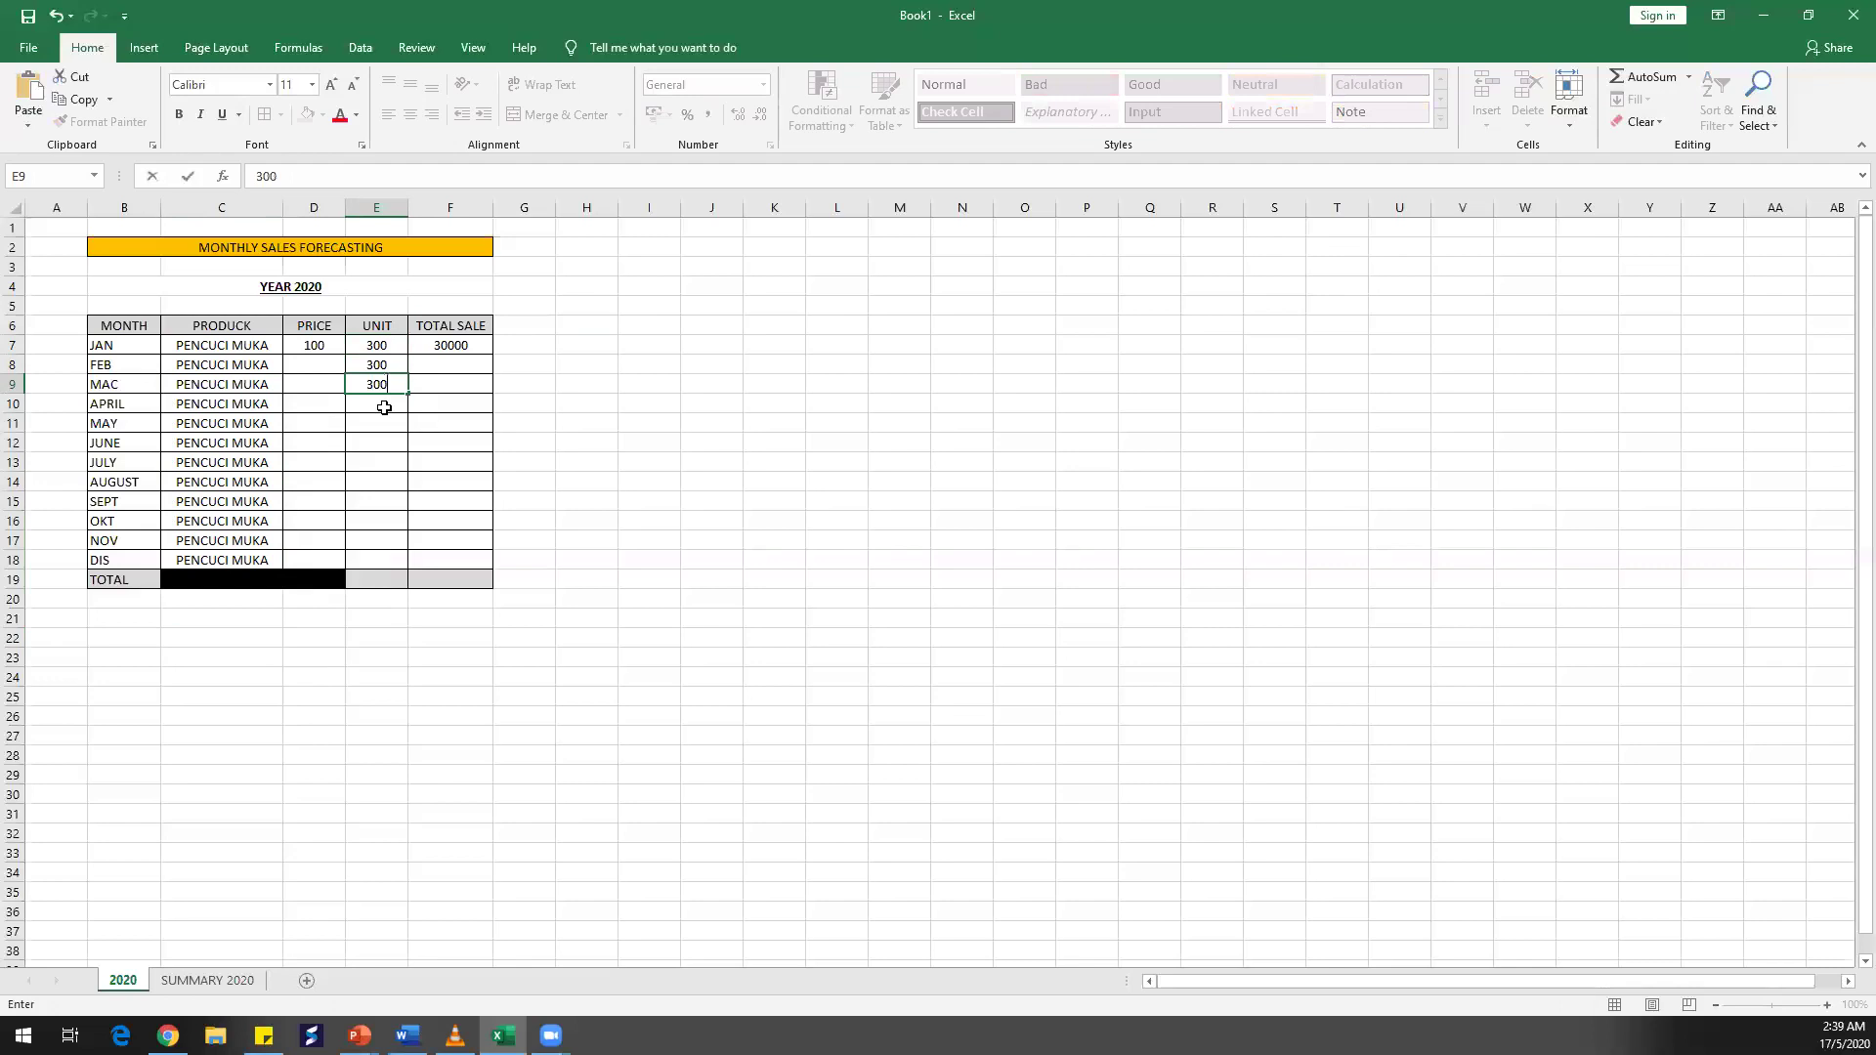
{"action": "left_click", "coordinate": [384, 408]}
{"action": "type", "text": "300"}
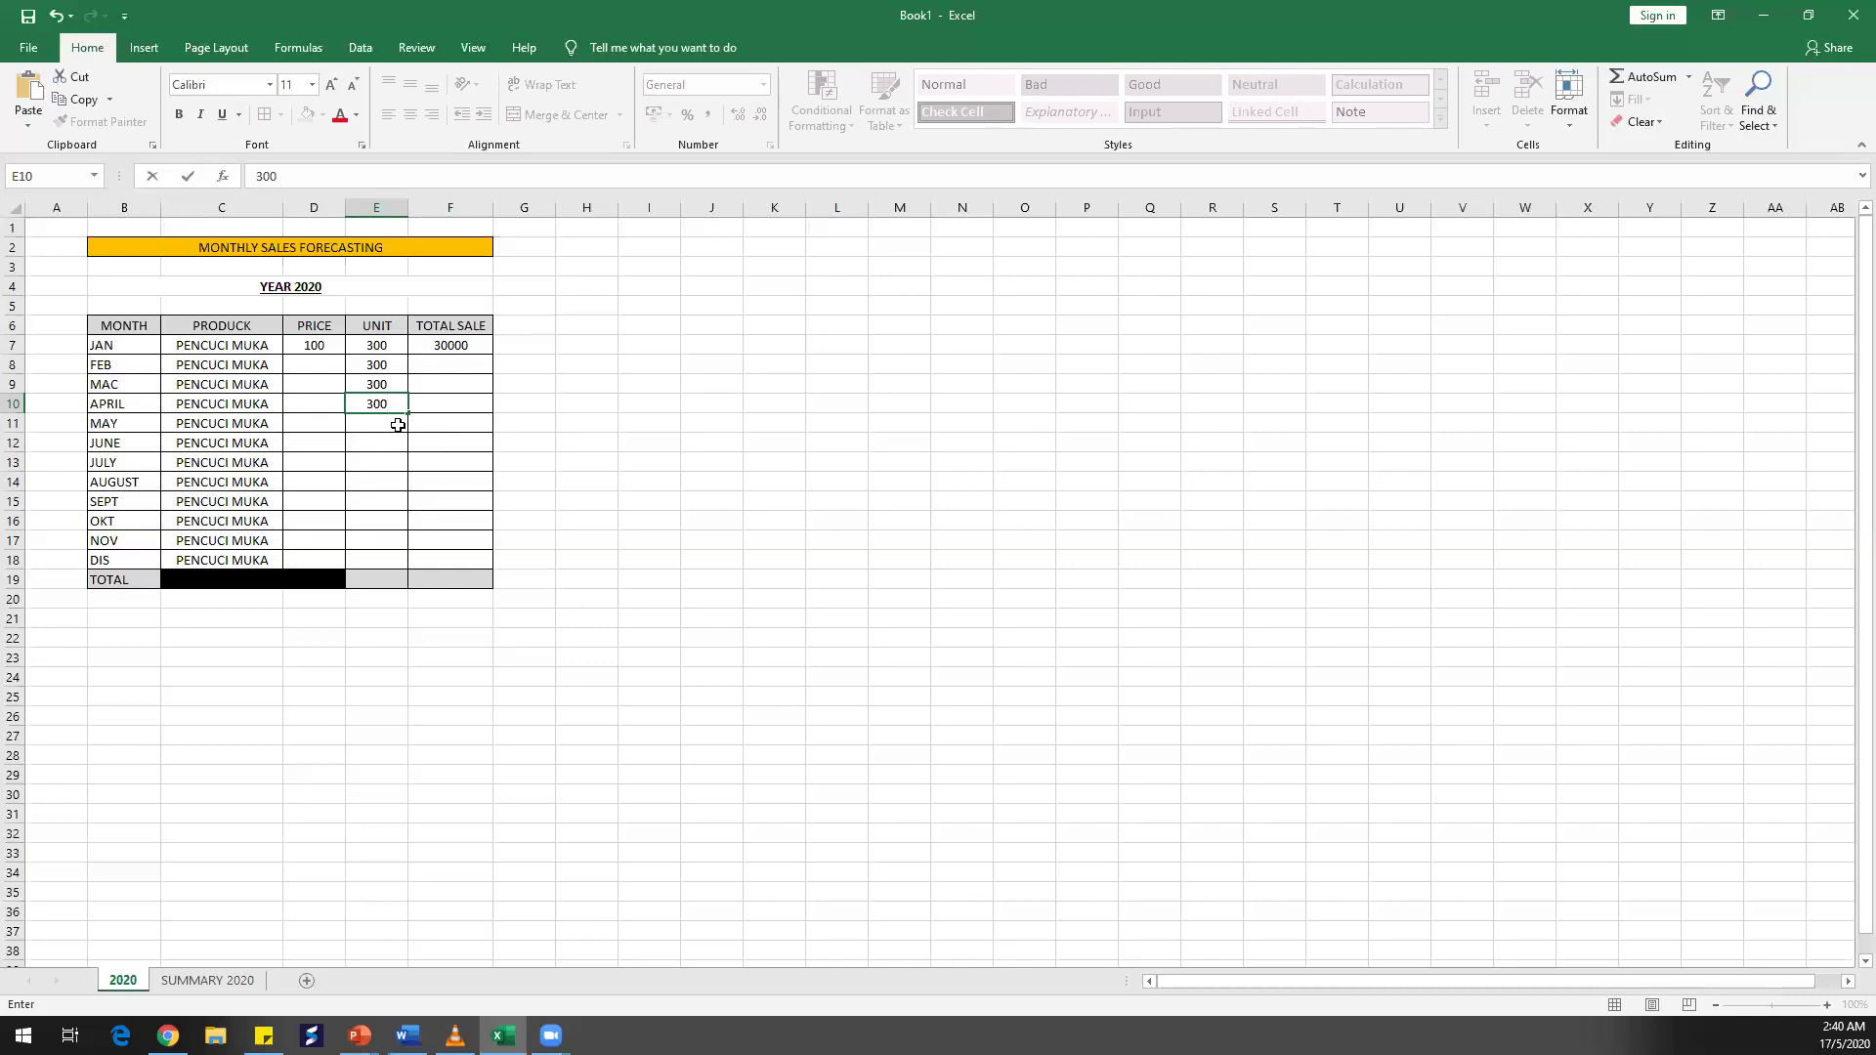
{"action": "key", "text": "Return"}
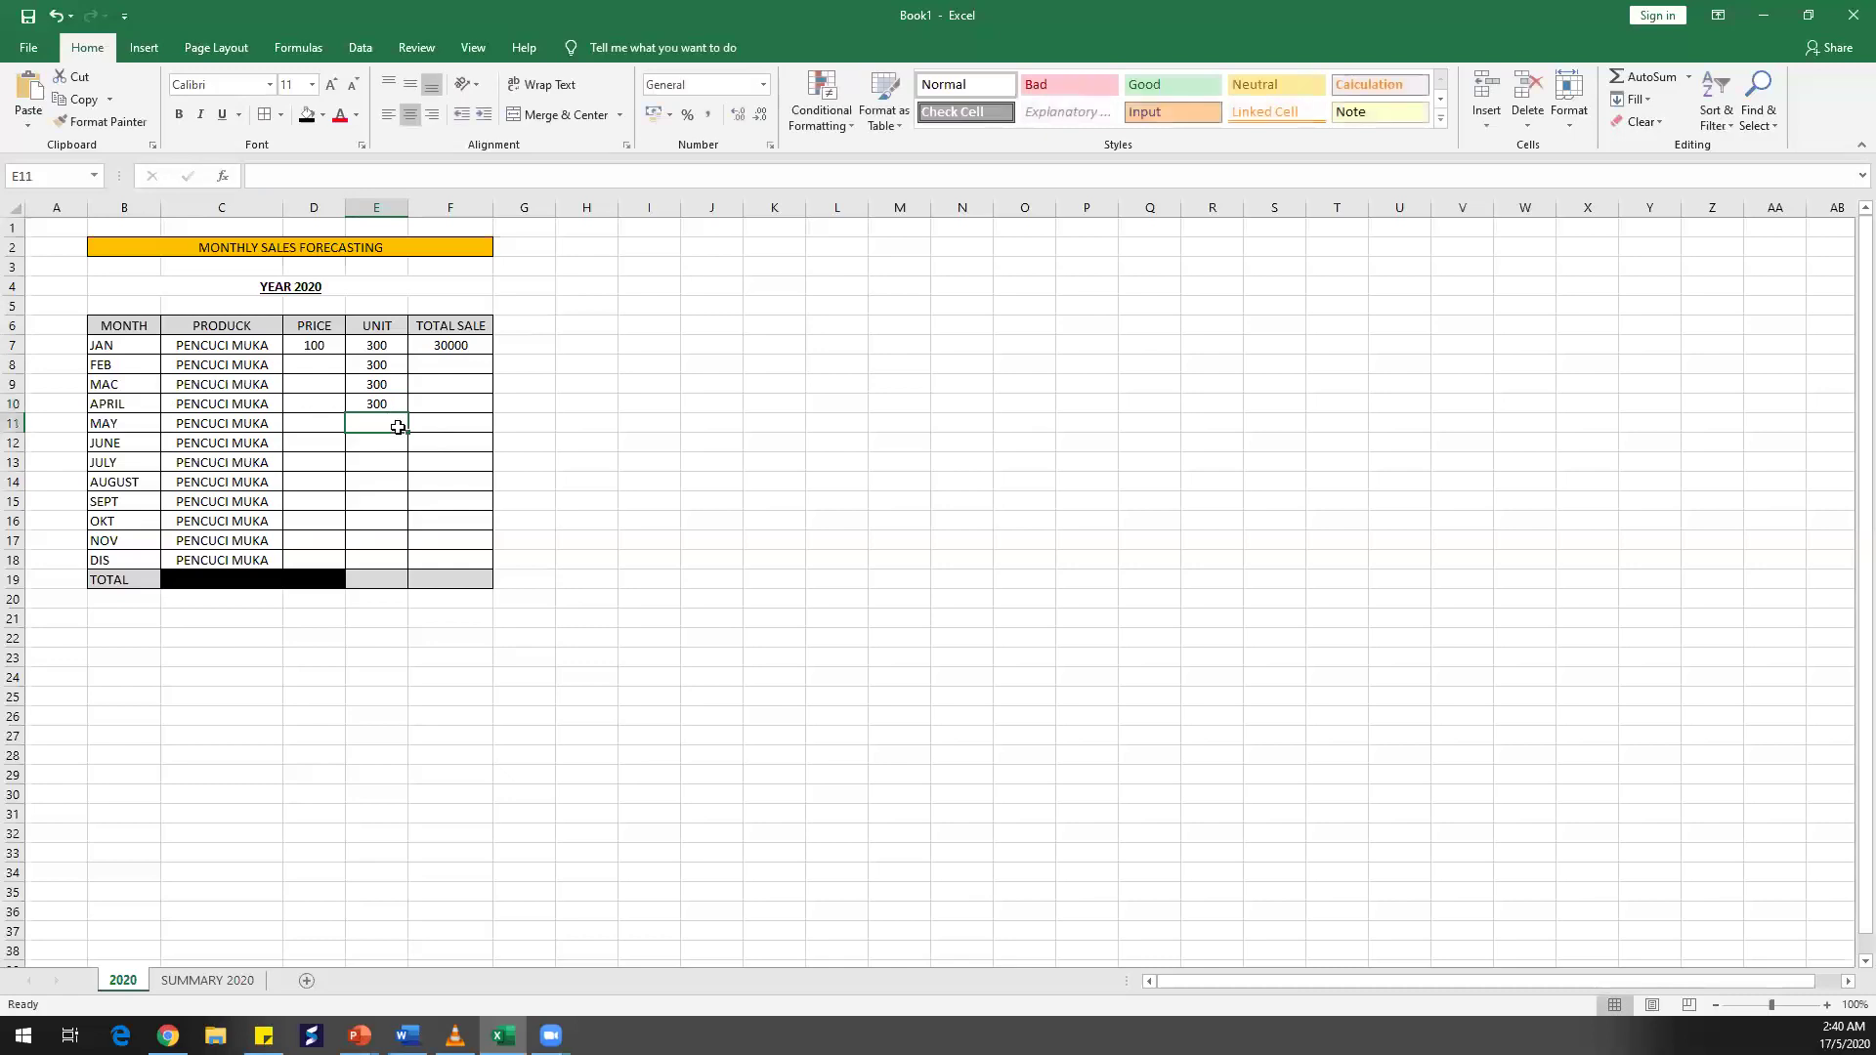
{"action": "type", "text": "1000"}
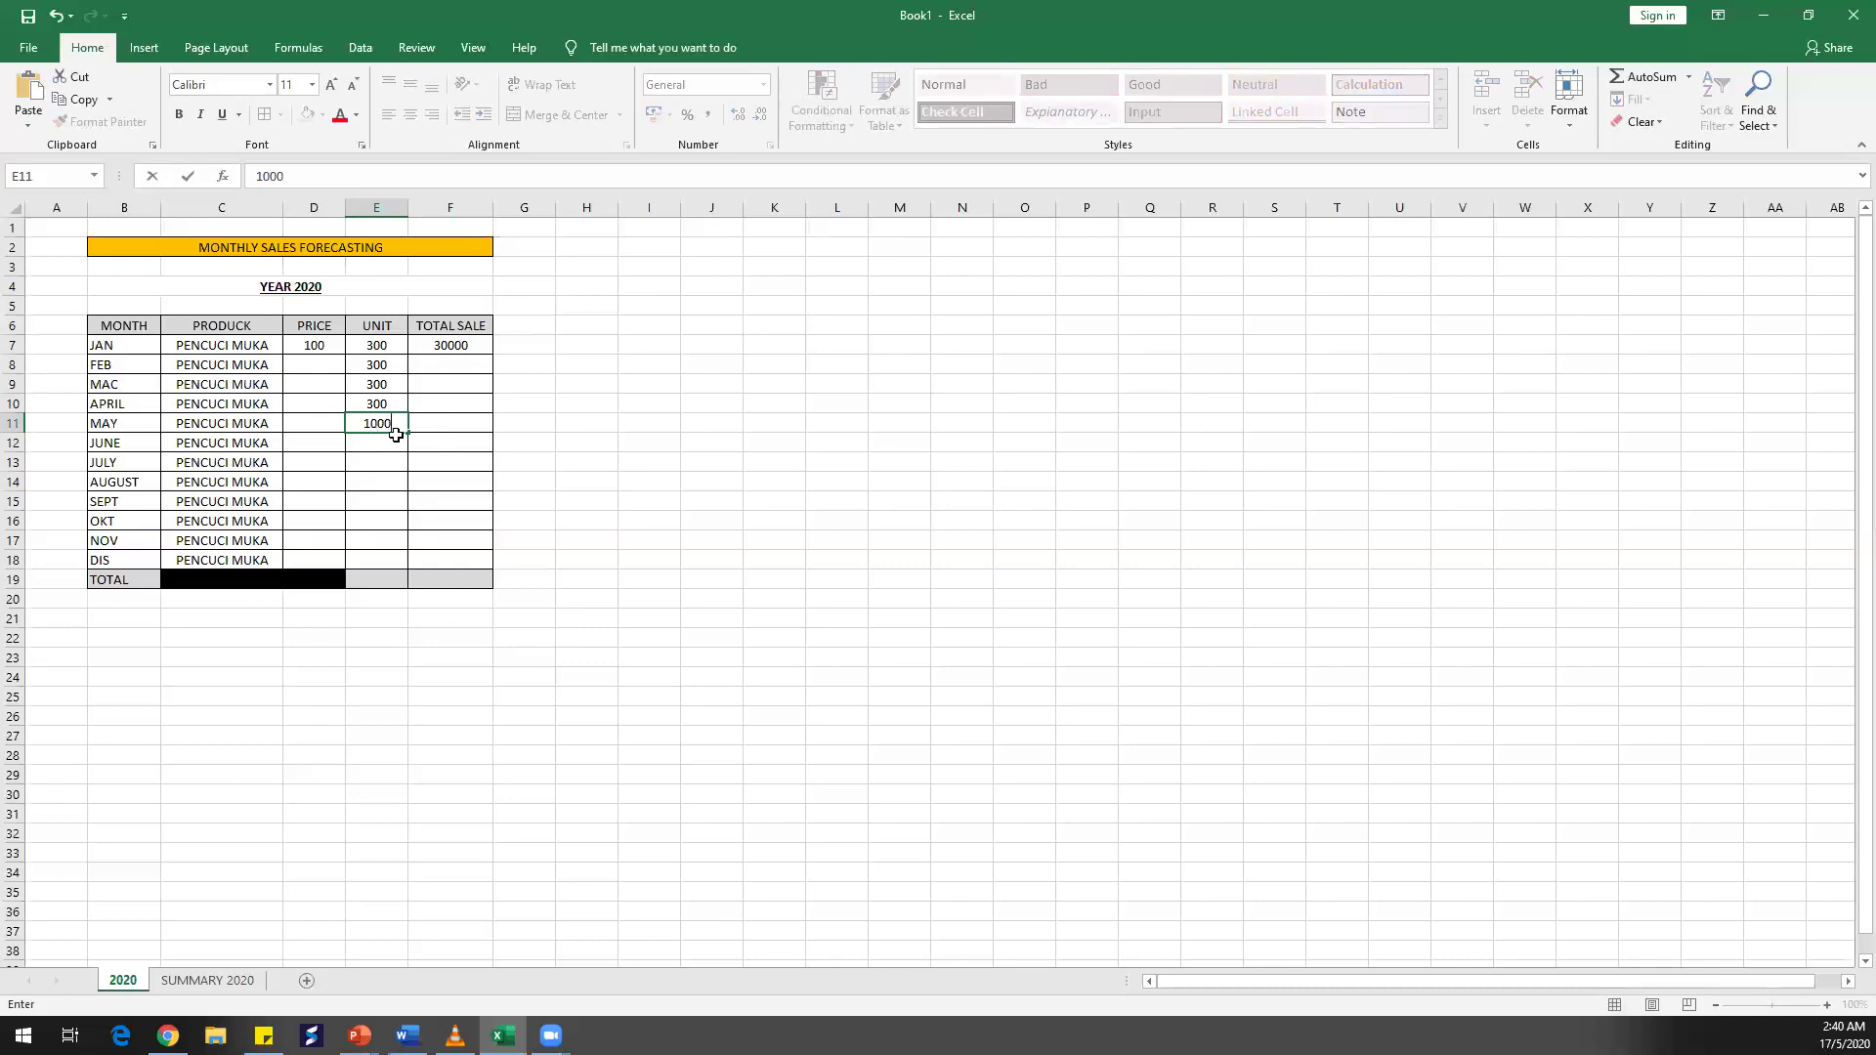
Fill January's price of 100 down through April and enter 50 as the May price
{"action": "left_click", "coordinate": [320, 368]}
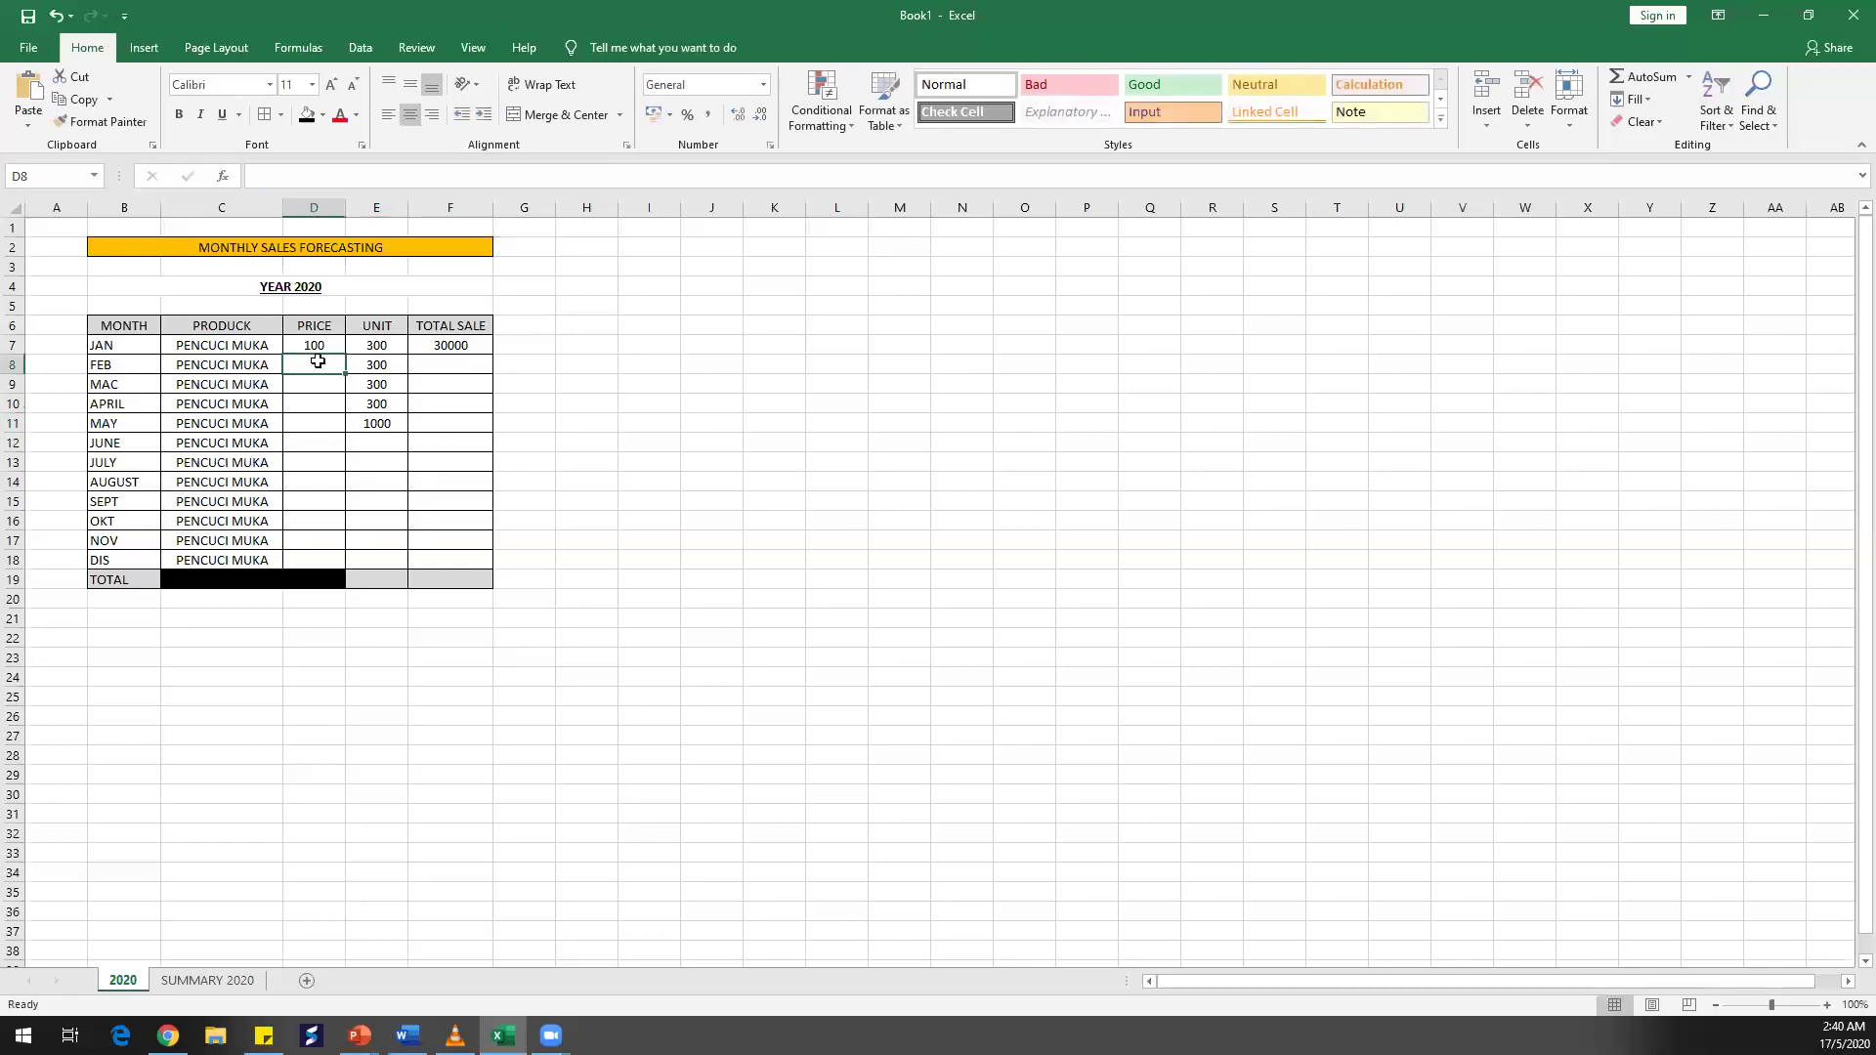
{"action": "left_click_drag", "start_coordinate": [345, 375], "coordinate": [331, 418]}
{"action": "left_click", "coordinate": [341, 347]}
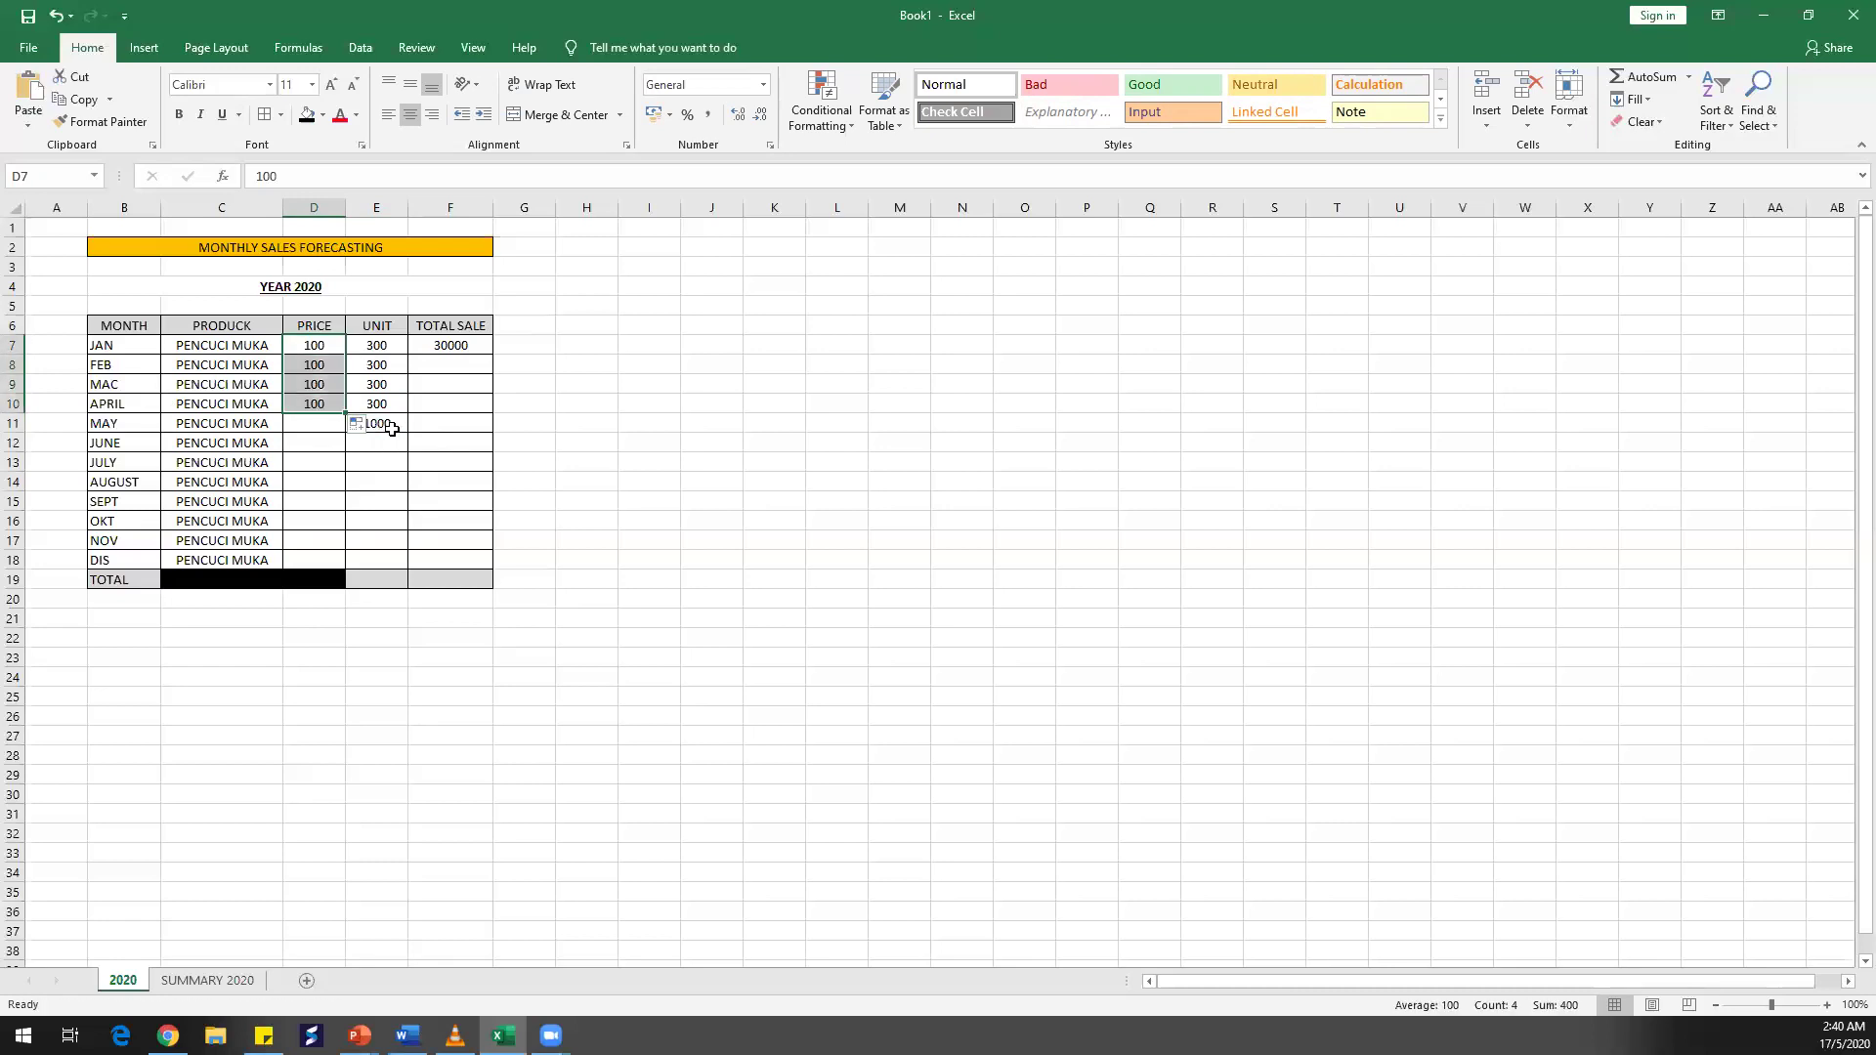
{"action": "left_click", "coordinate": [376, 427]}
{"action": "left_click", "coordinate": [326, 420]}
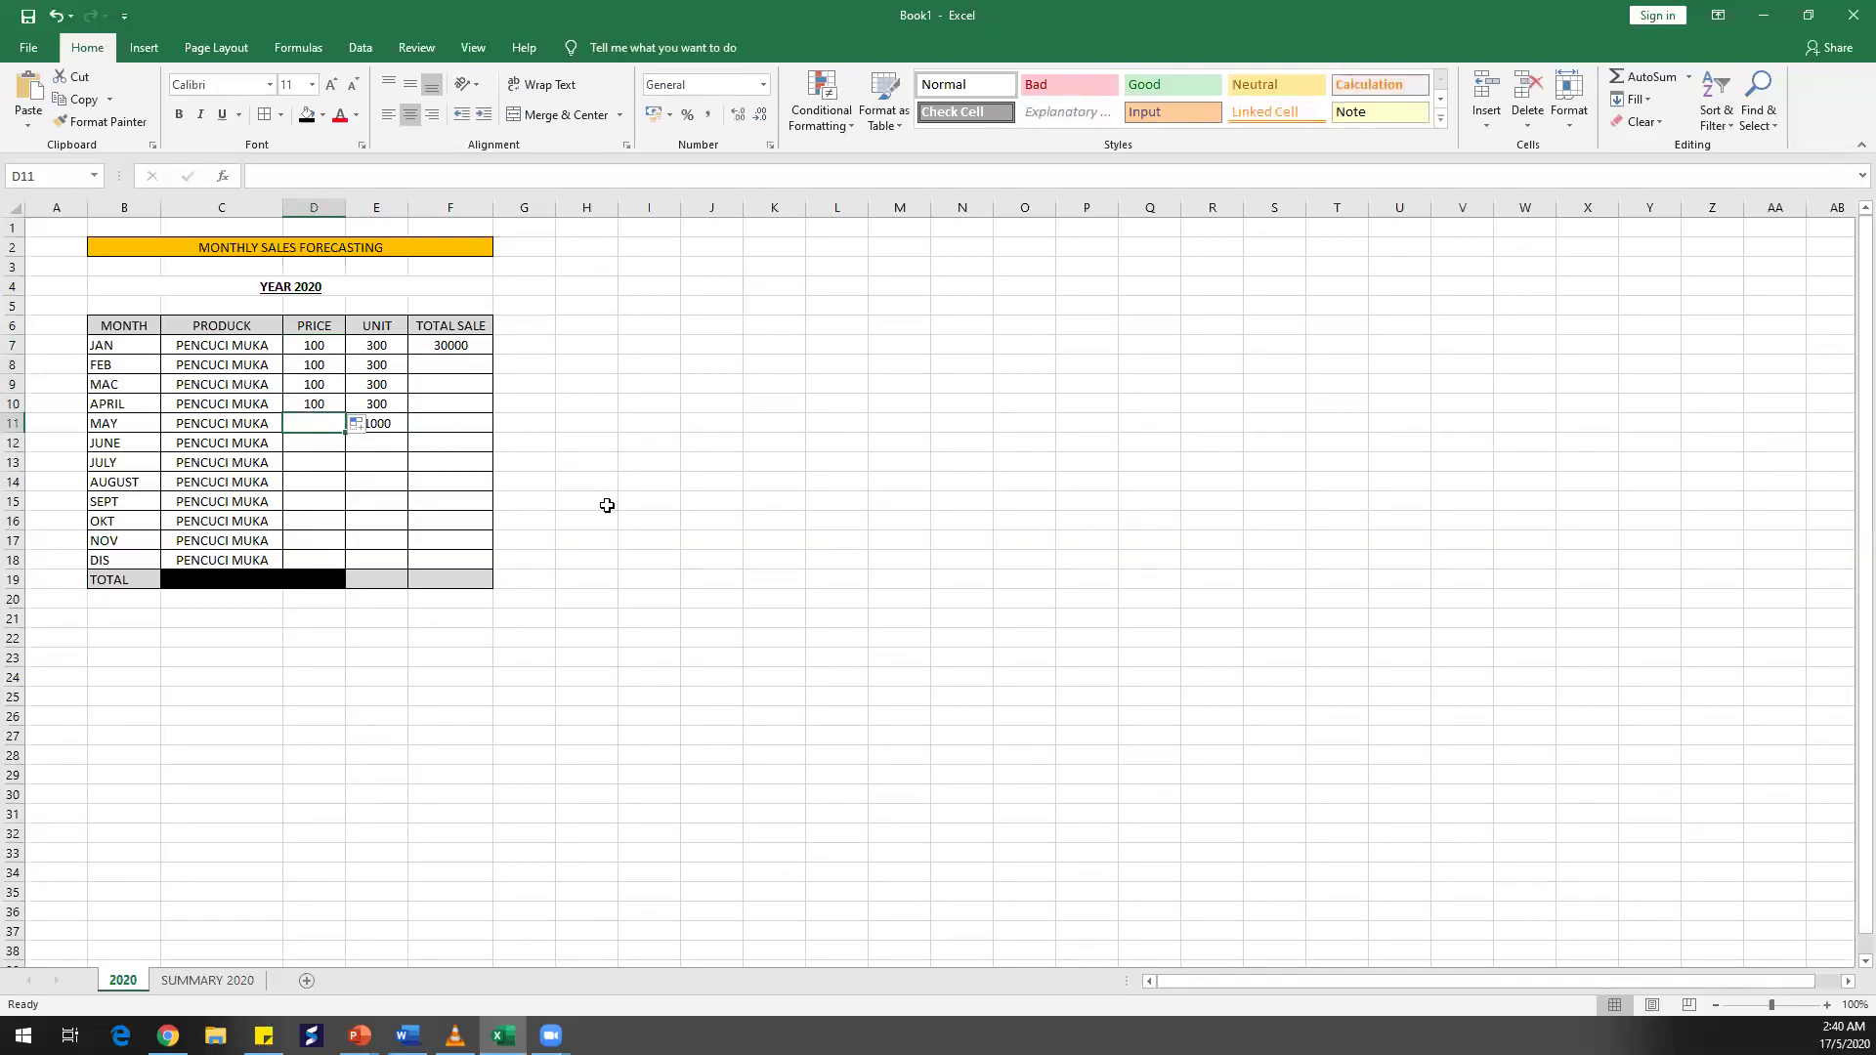
{"action": "type", "text": "50"}
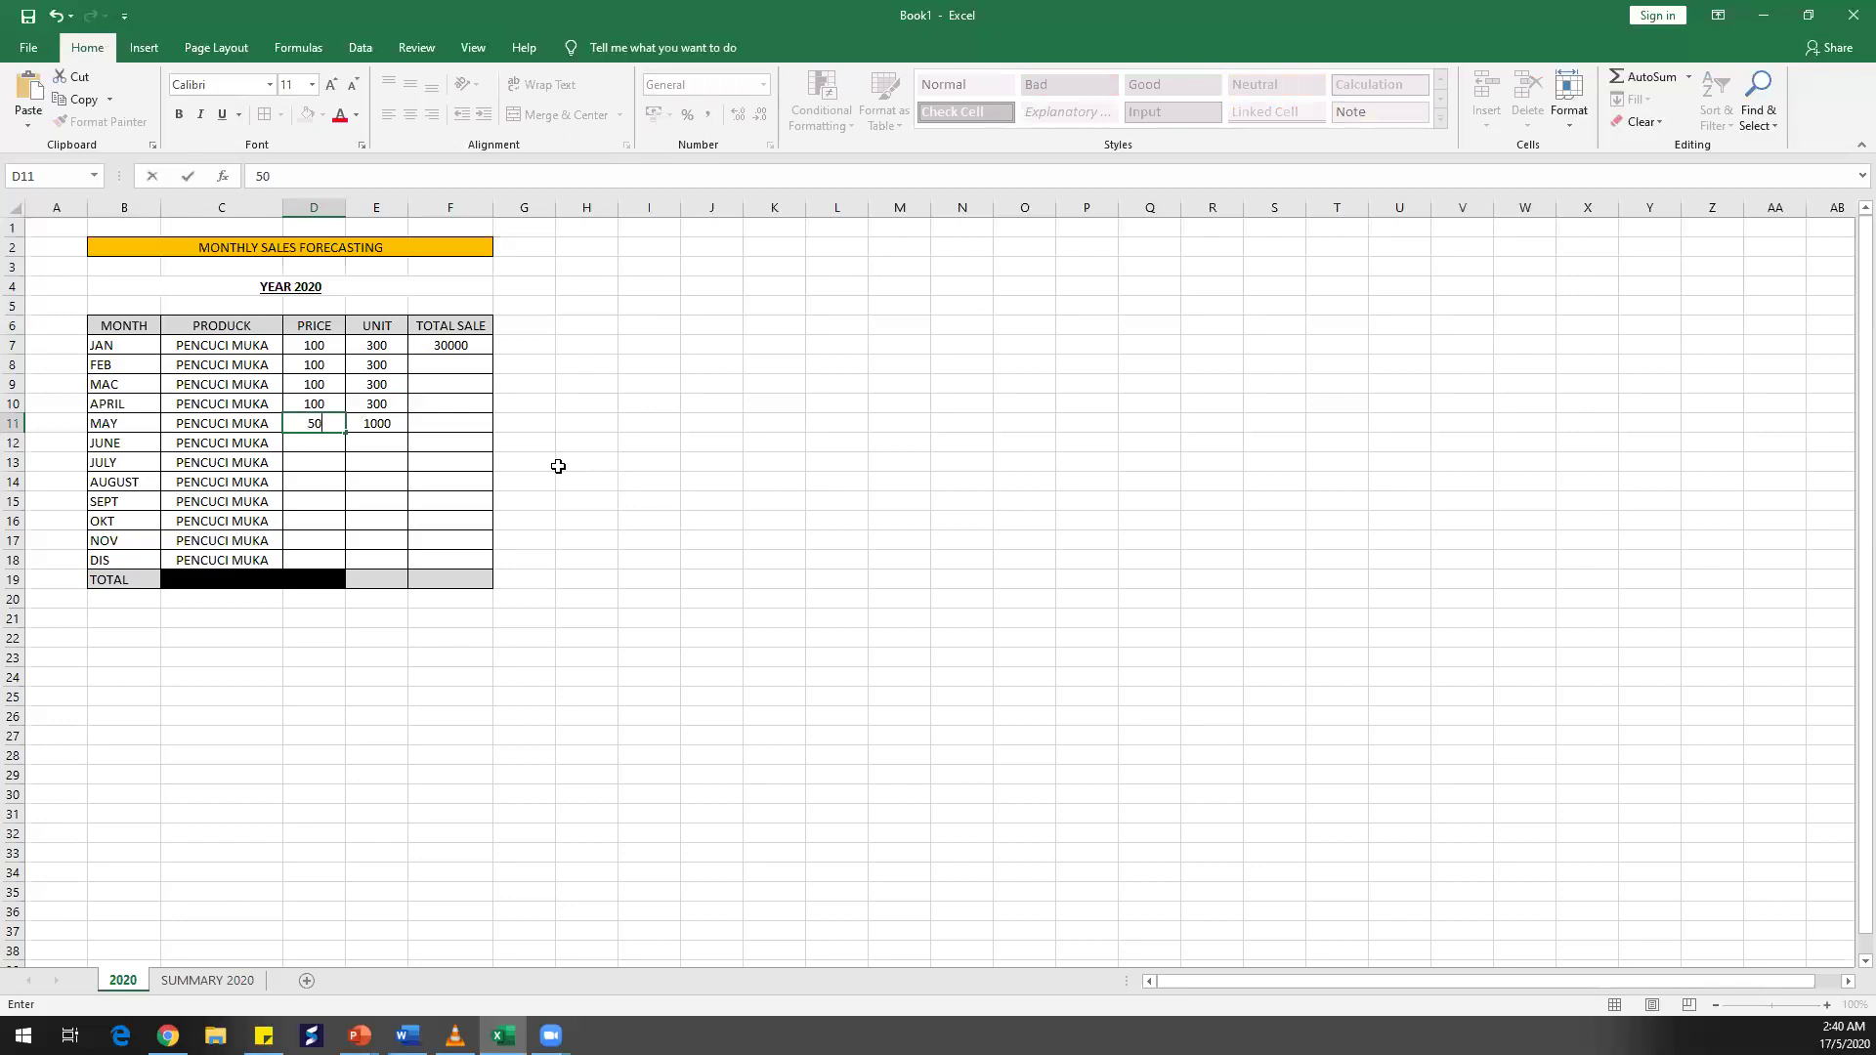
{"action": "left_click", "coordinate": [377, 423]}
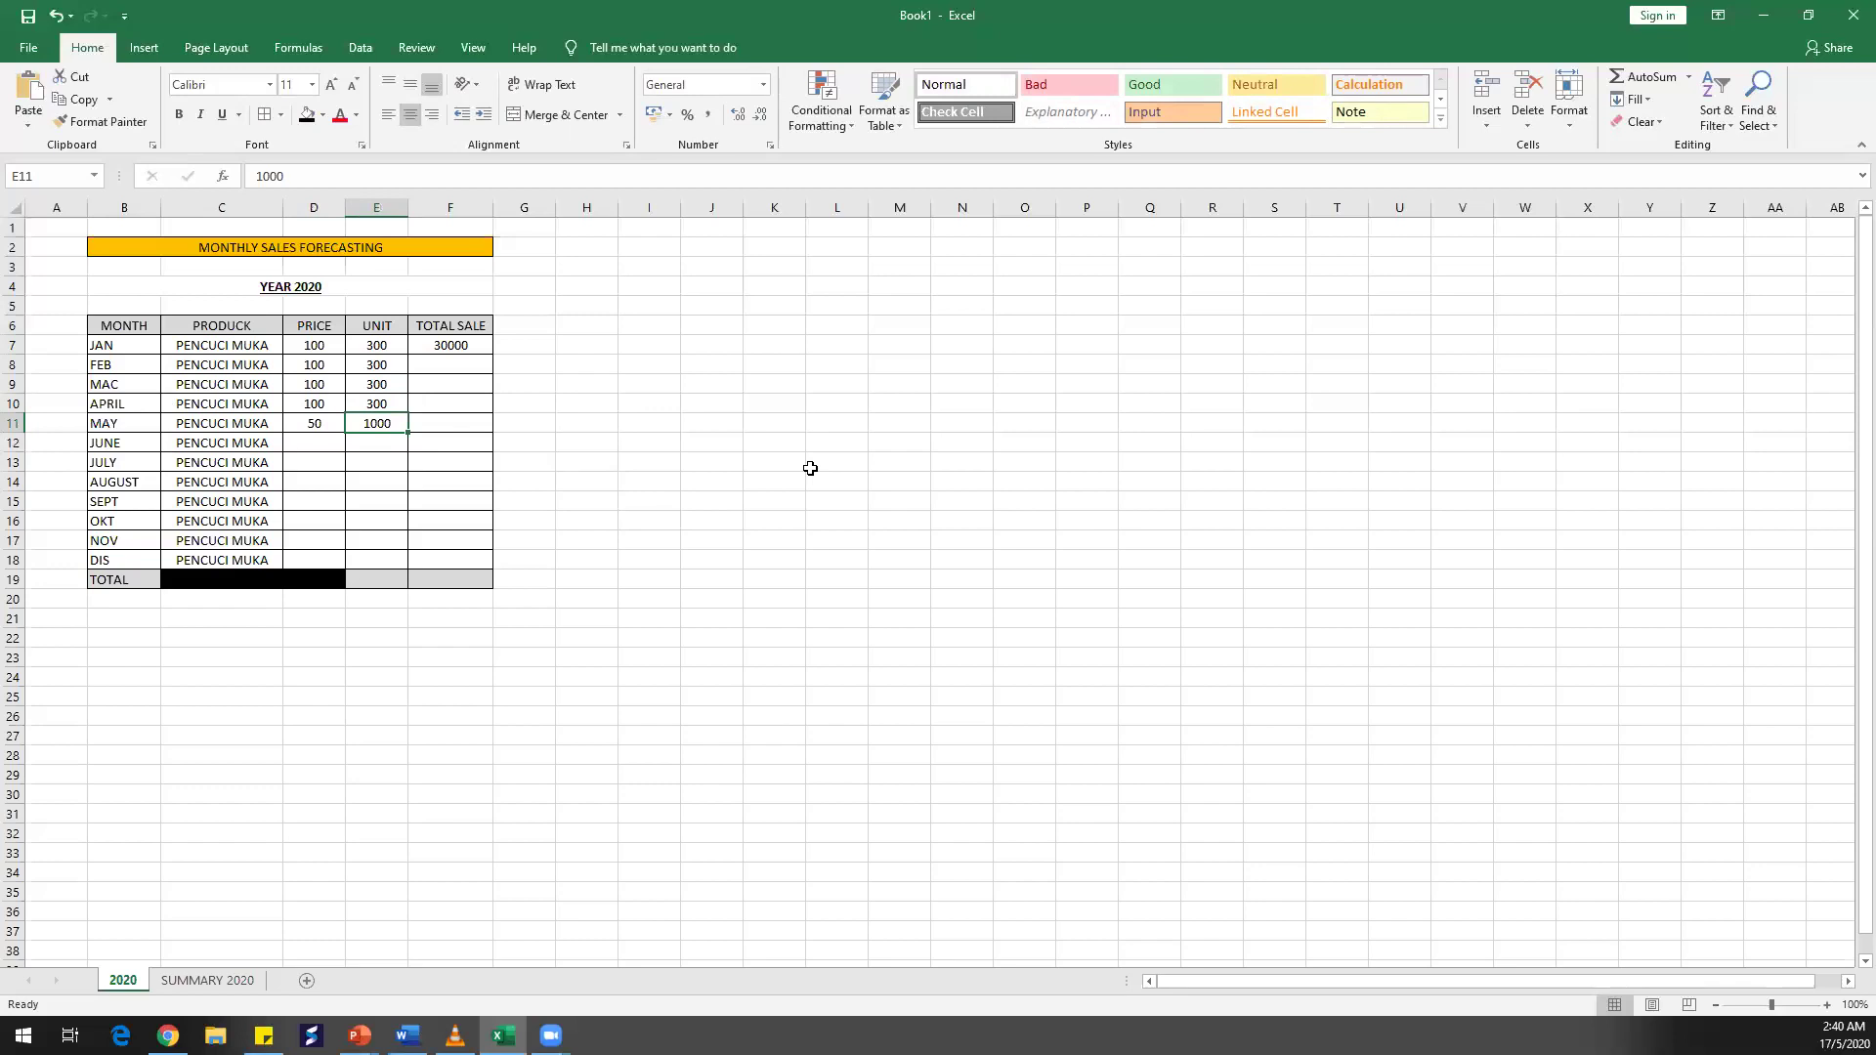
Fill January's total sale formula in F7 down through May
{"action": "left_click", "coordinate": [476, 347]}
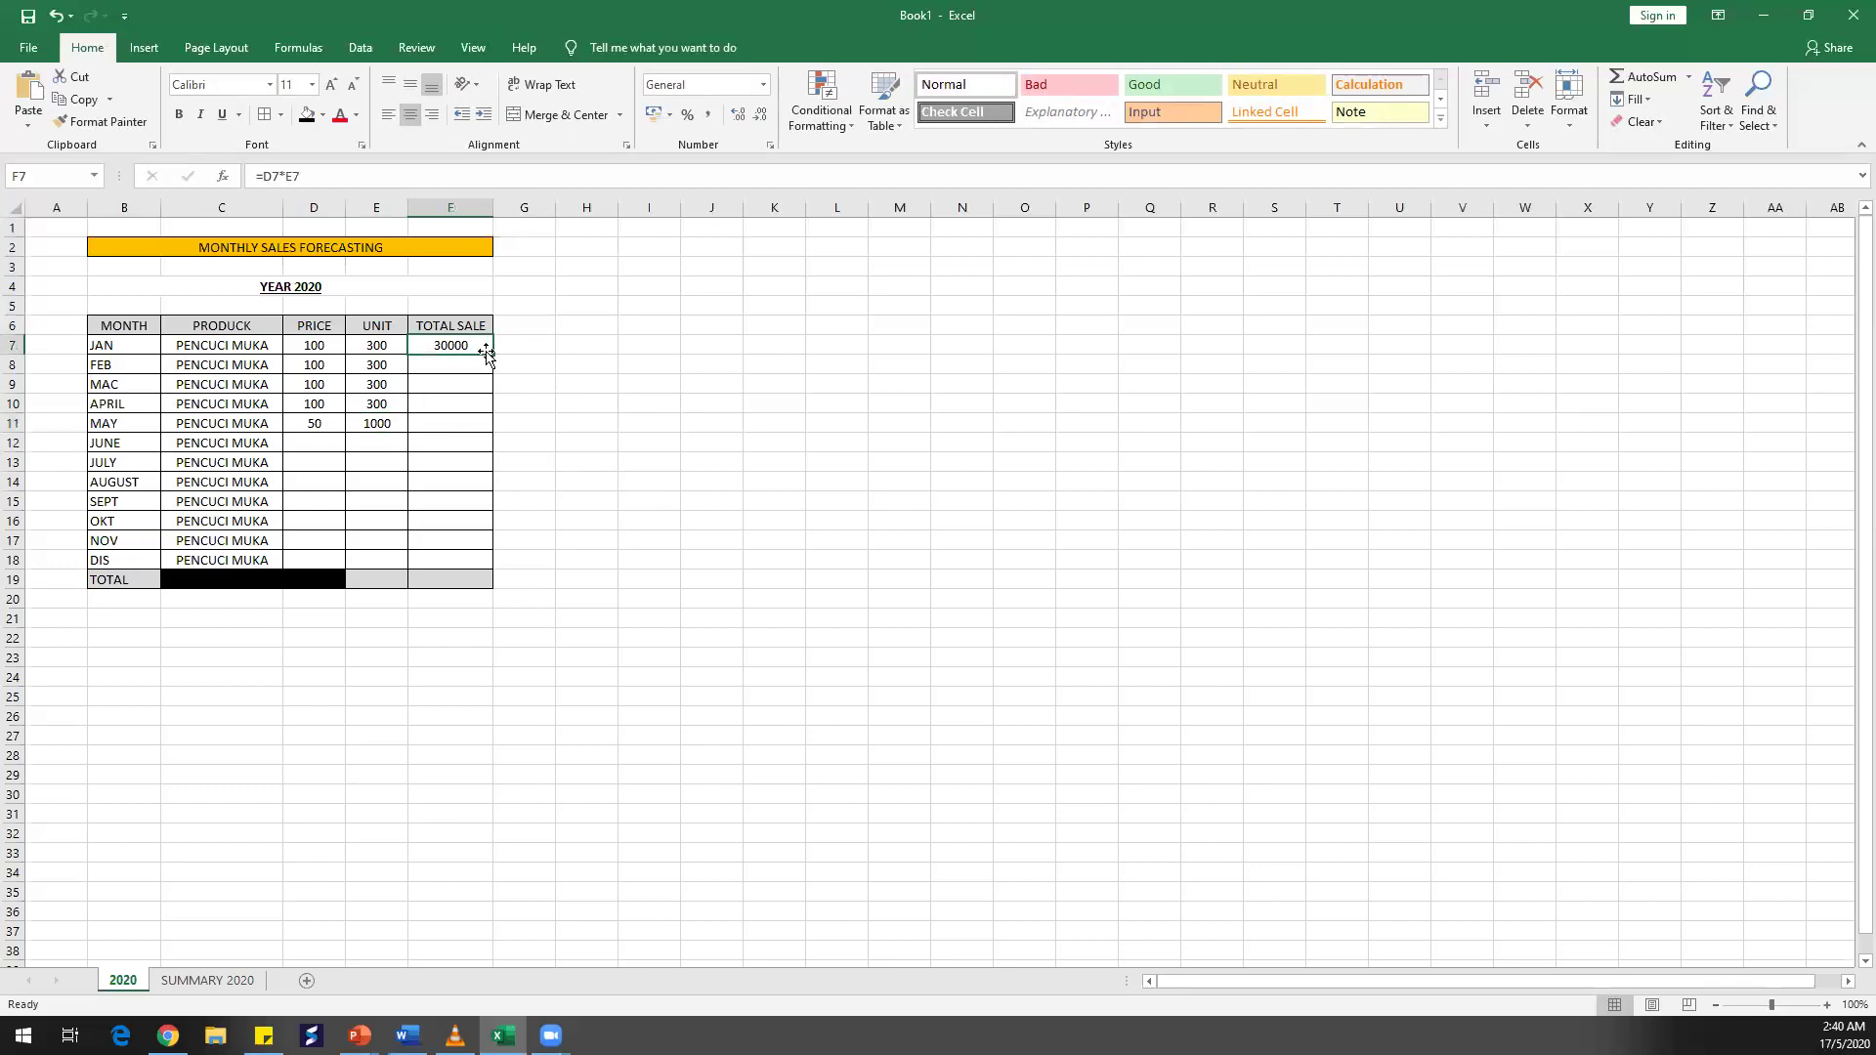
{"action": "left_click_drag", "start_coordinate": [492, 353], "coordinate": [485, 430]}
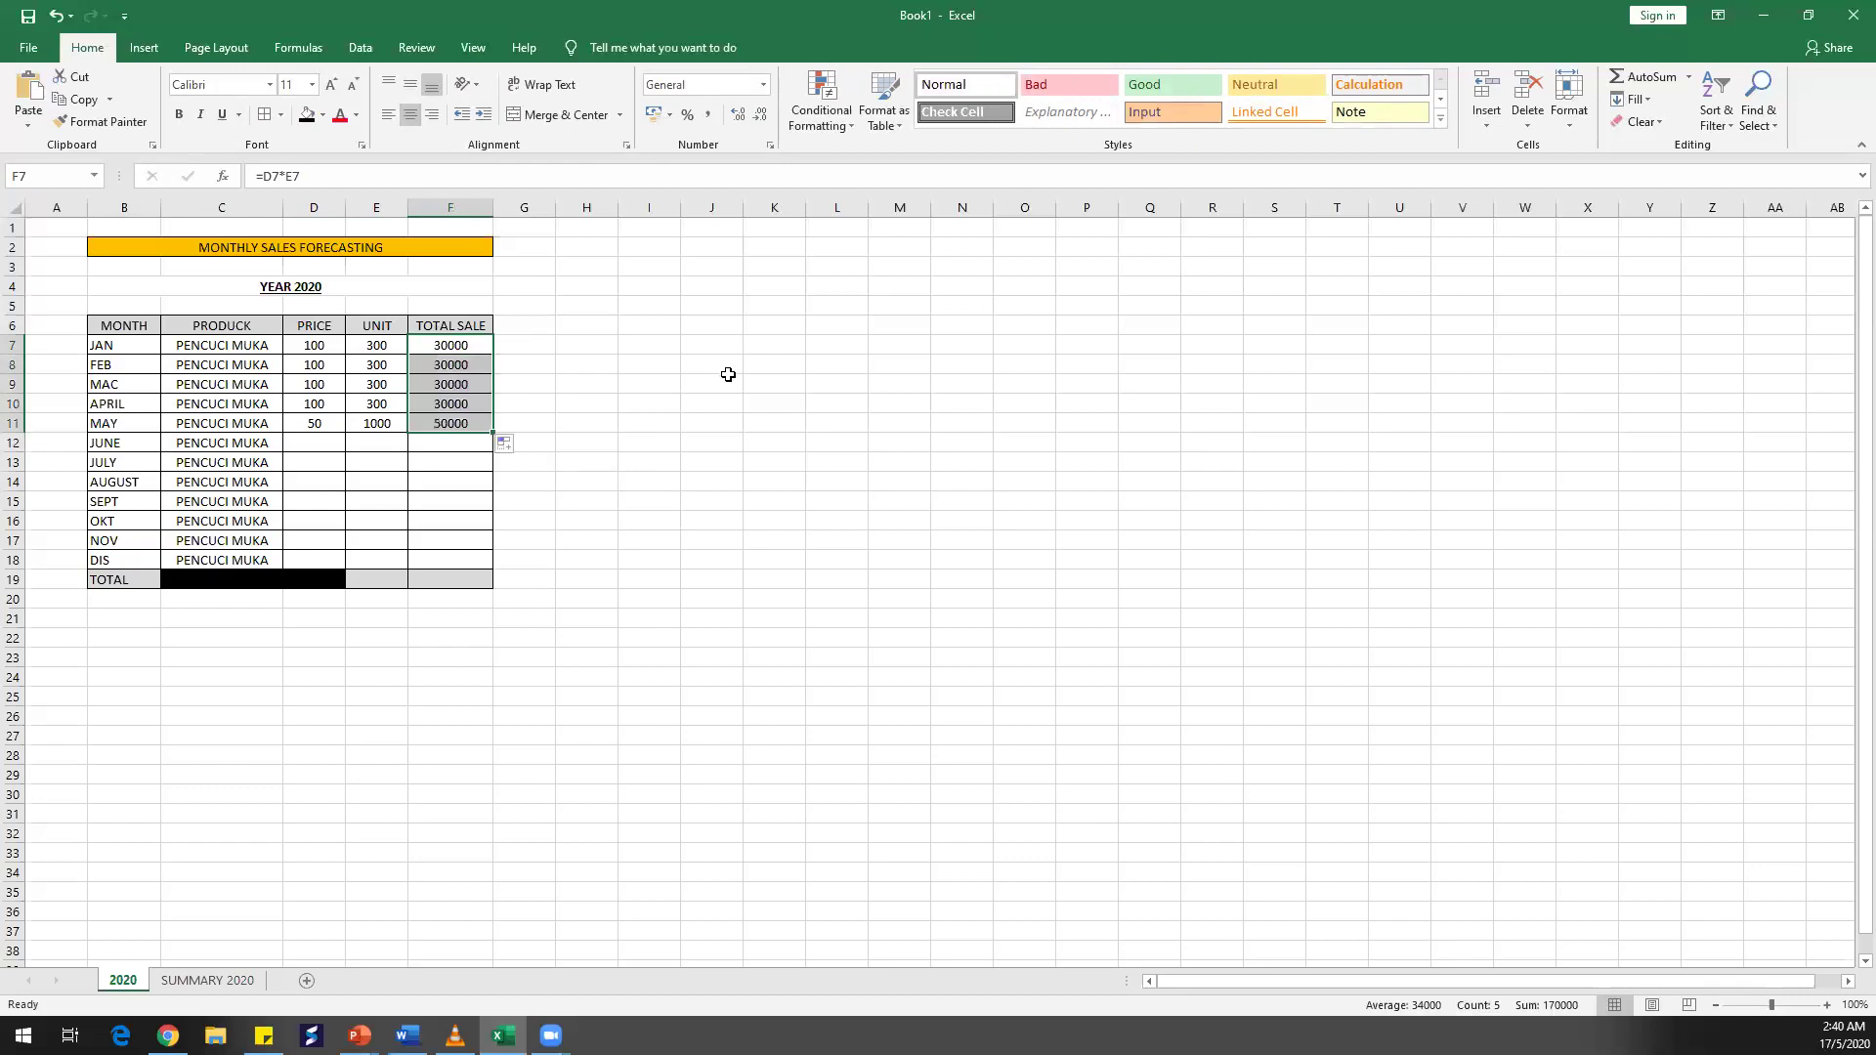
{"action": "left_click", "coordinate": [662, 462]}
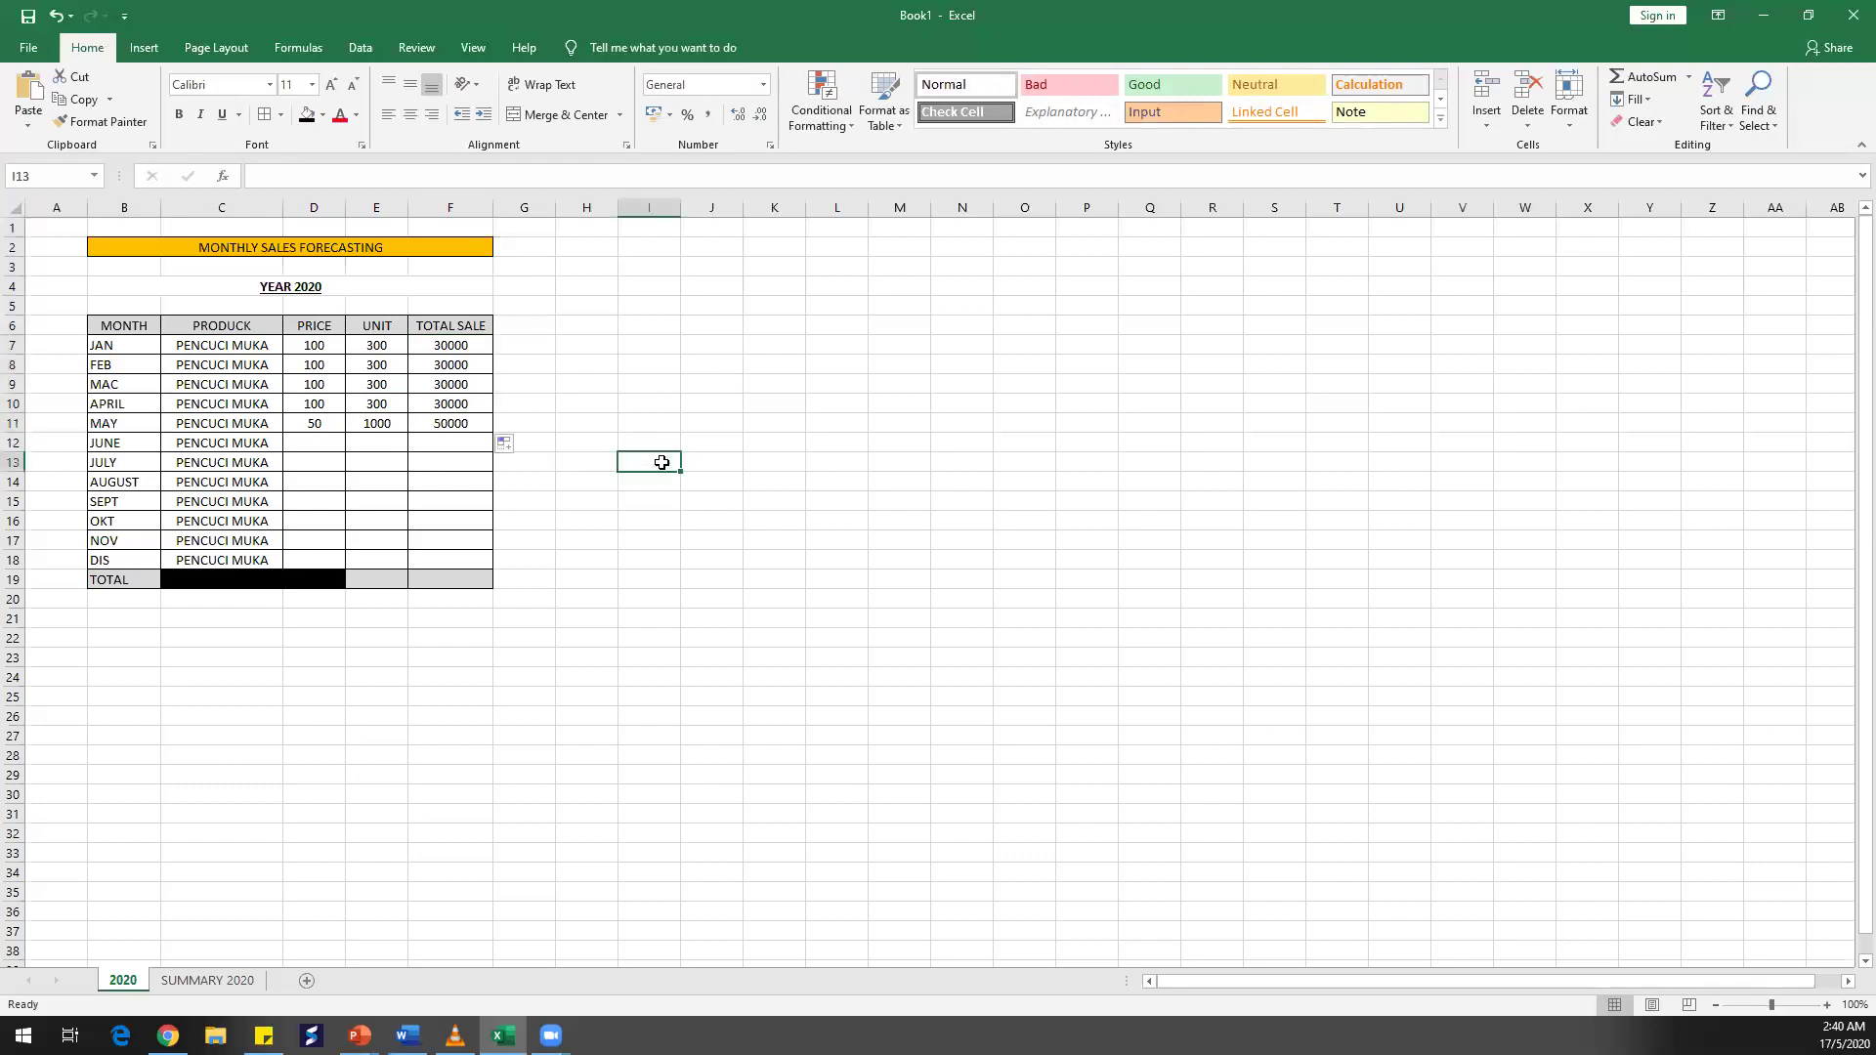
Enter unit quantities of 200 for June and July, and 300 for August, September and October
{"action": "left_click", "coordinate": [362, 443]}
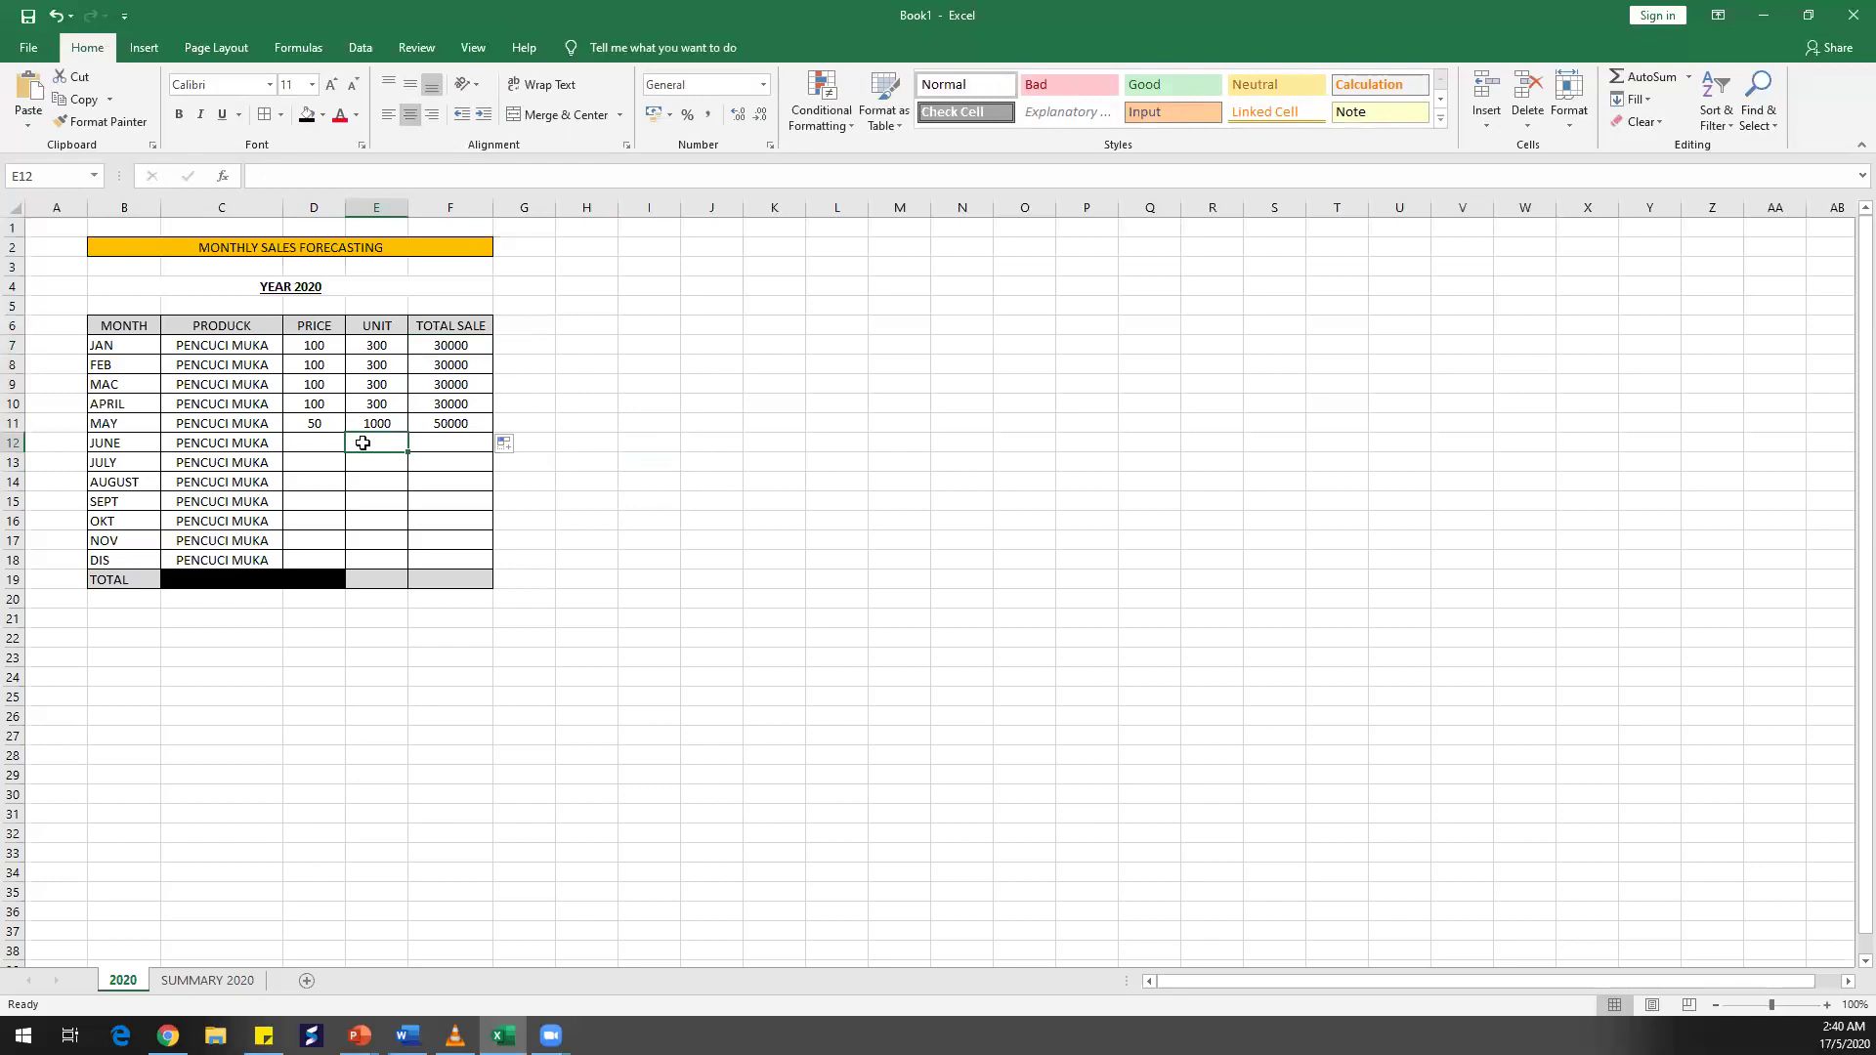
{"action": "type", "text": "2"}
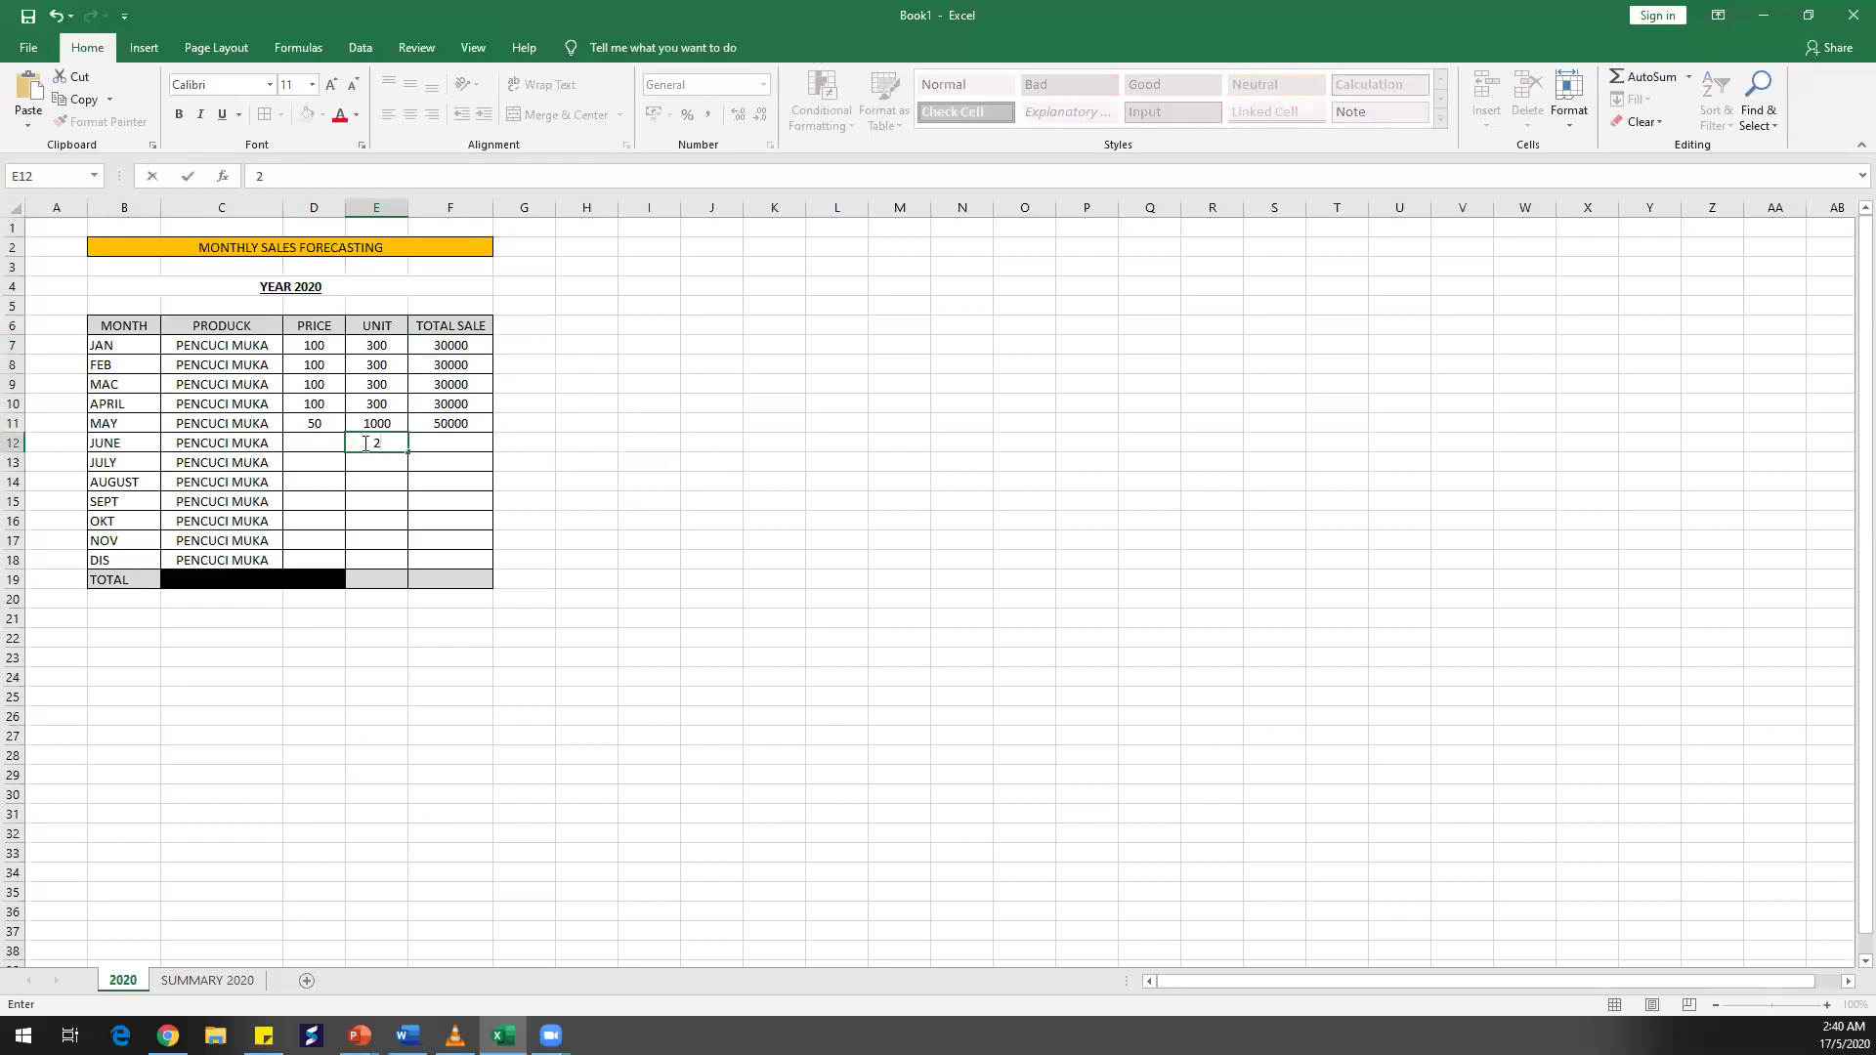
{"action": "type", "text": "00"}
{"action": "left_click", "coordinate": [396, 466]}
{"action": "type", "text": "200"}
{"action": "left_click", "coordinate": [394, 478]}
{"action": "type", "text": "300"}
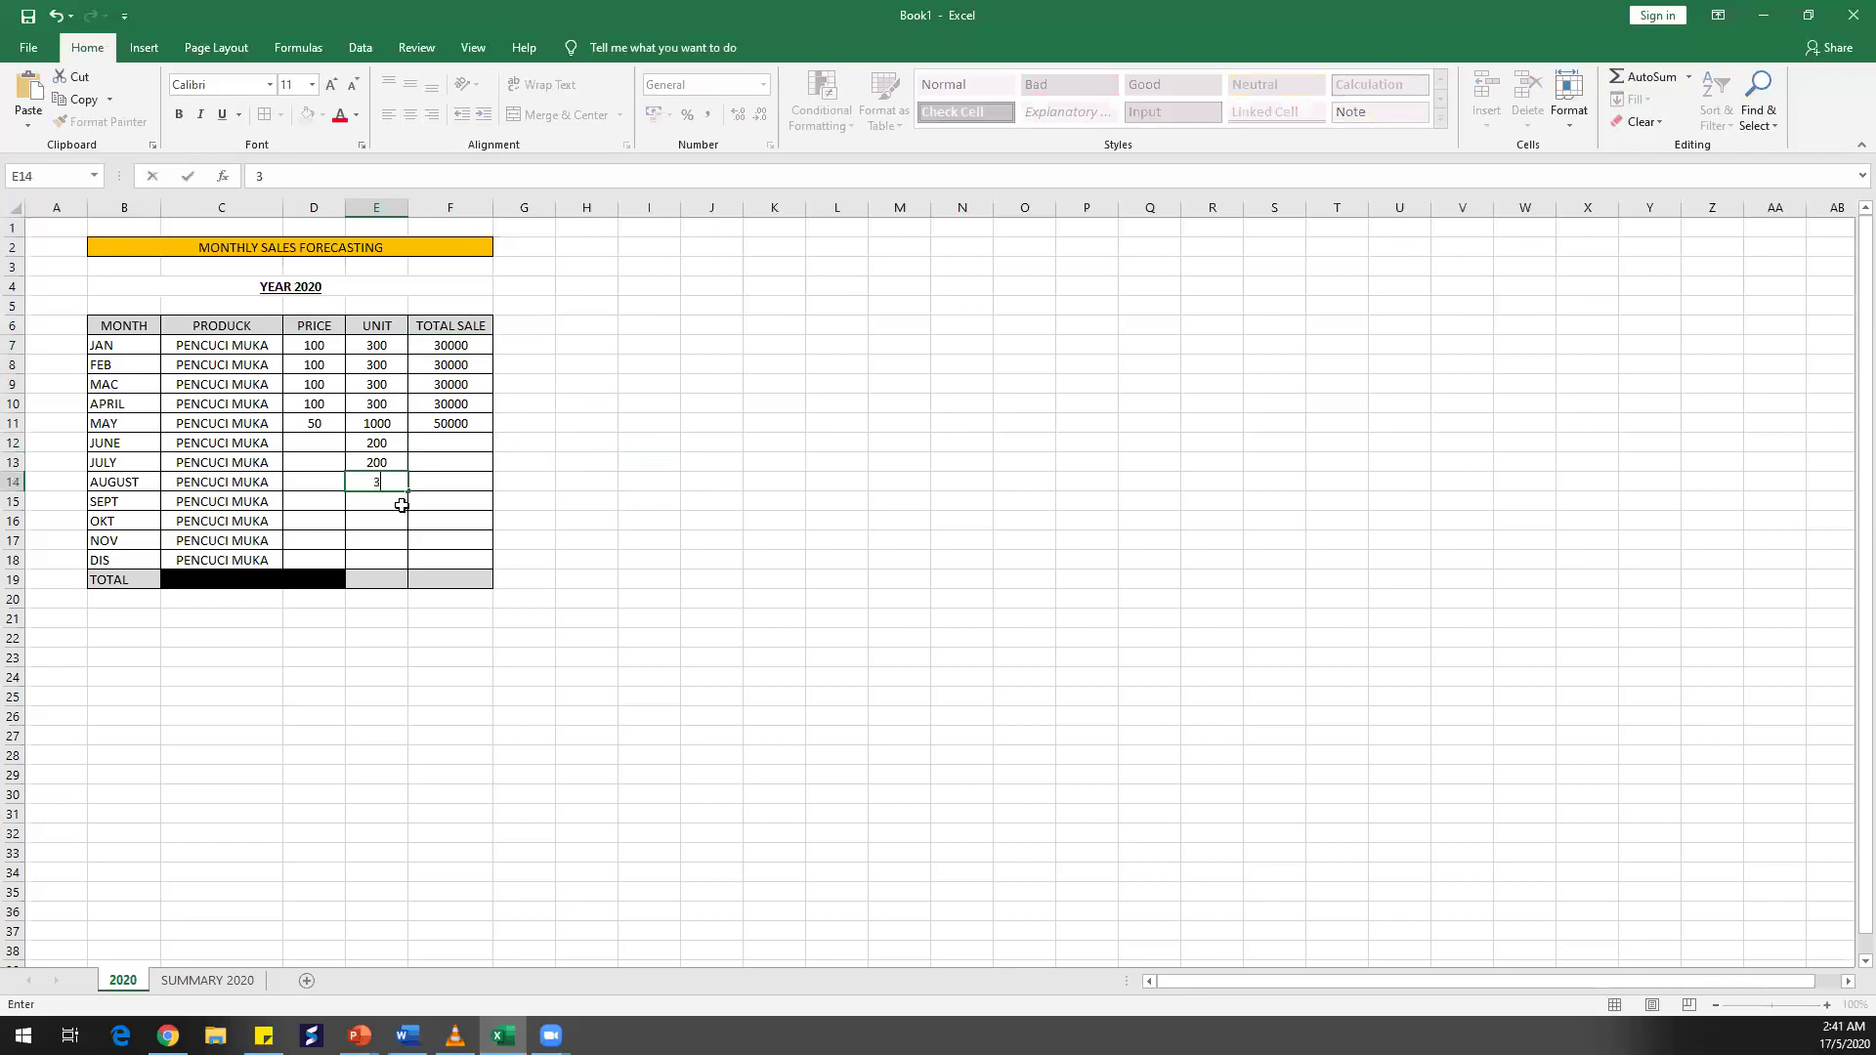
{"action": "left_click", "coordinate": [398, 504]}
{"action": "type", "text": "300"}
{"action": "left_click", "coordinate": [396, 521]}
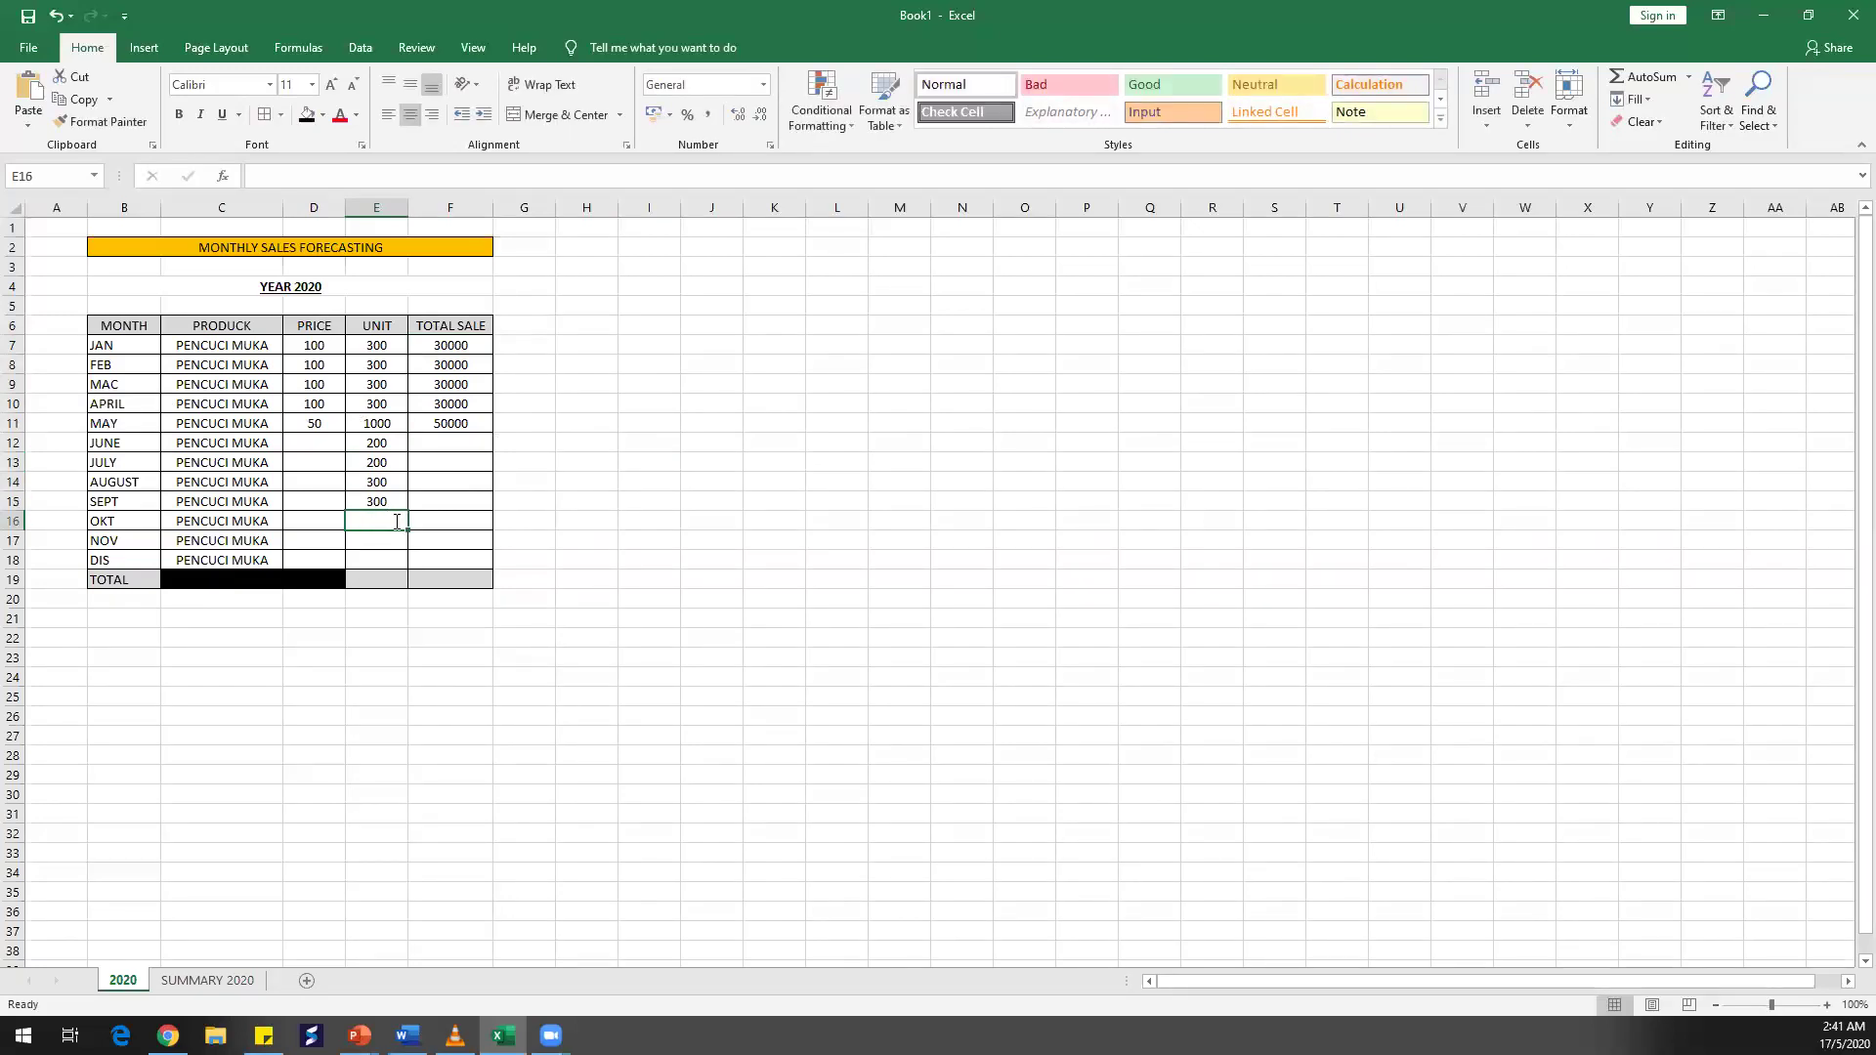
{"action": "type", "text": "300"}
Enter unit quantities of 500 for November and 1000 for December
{"action": "left_click", "coordinate": [391, 537]}
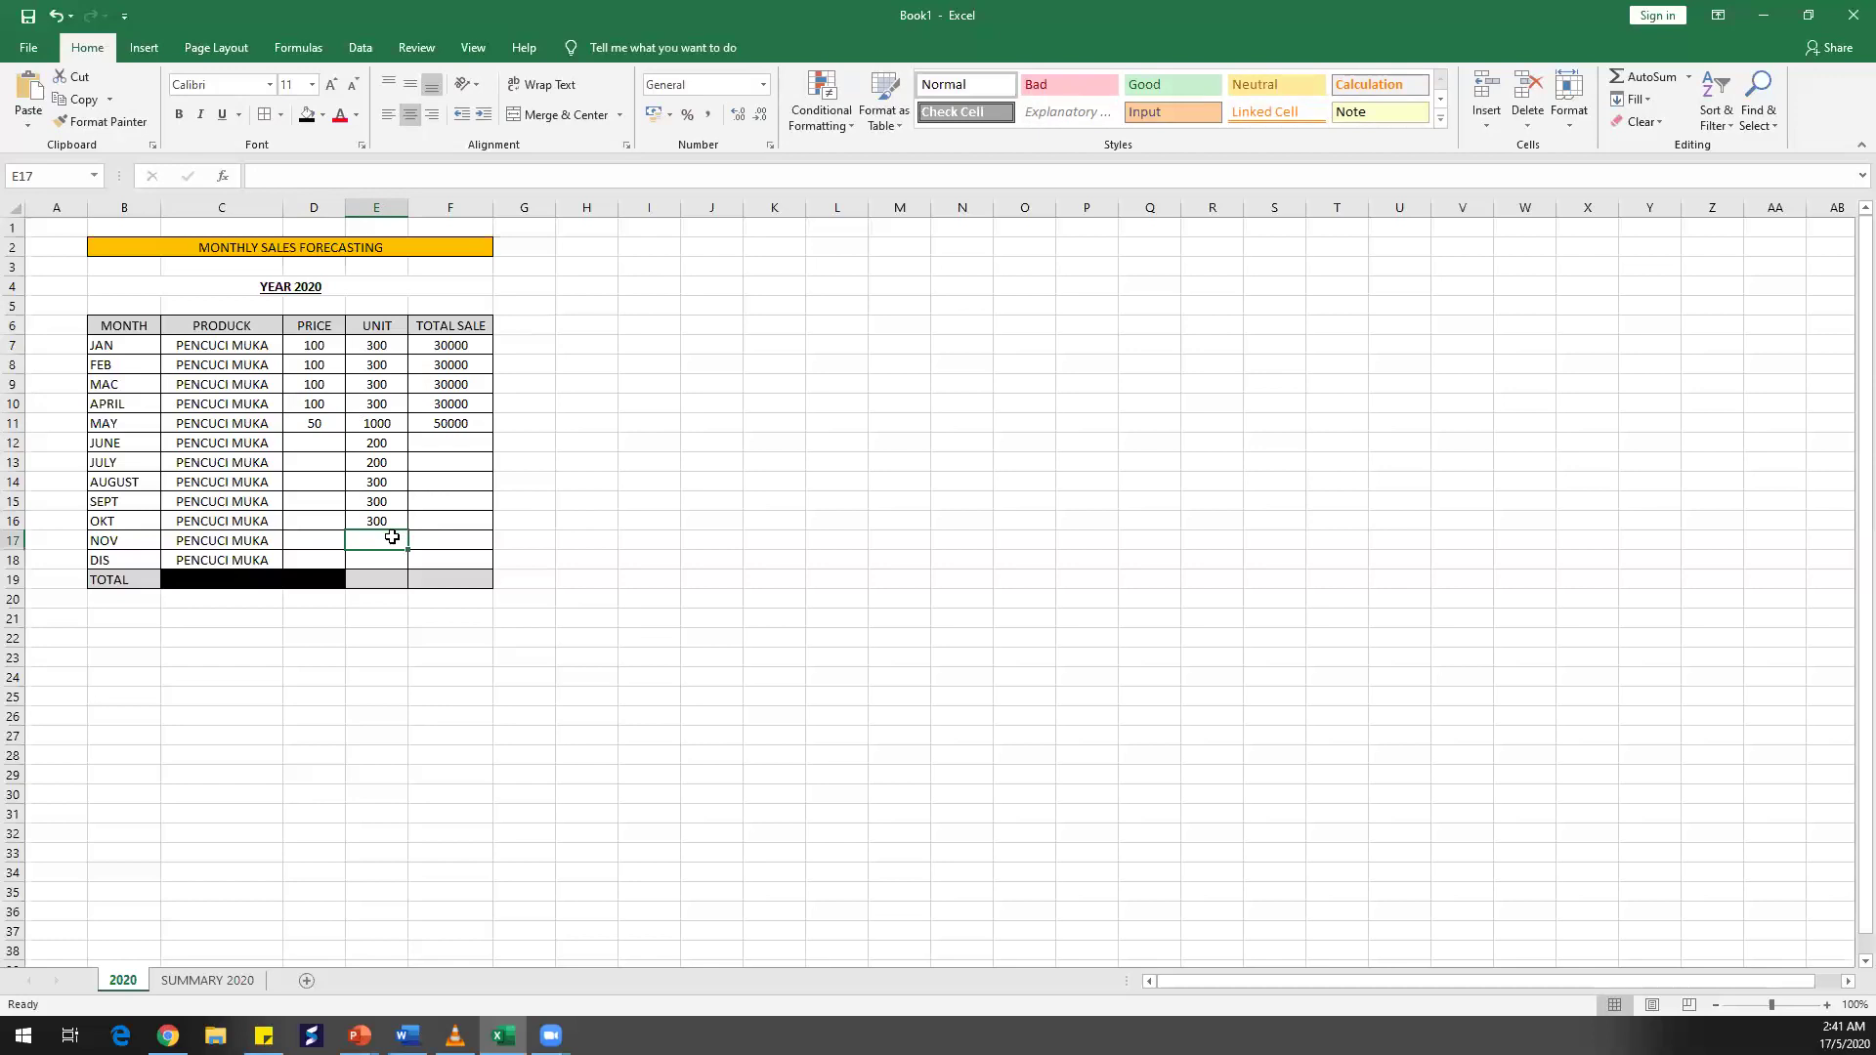
{"action": "type", "text": "500"}
{"action": "left_click", "coordinate": [396, 560]}
{"action": "type", "text": "1"}
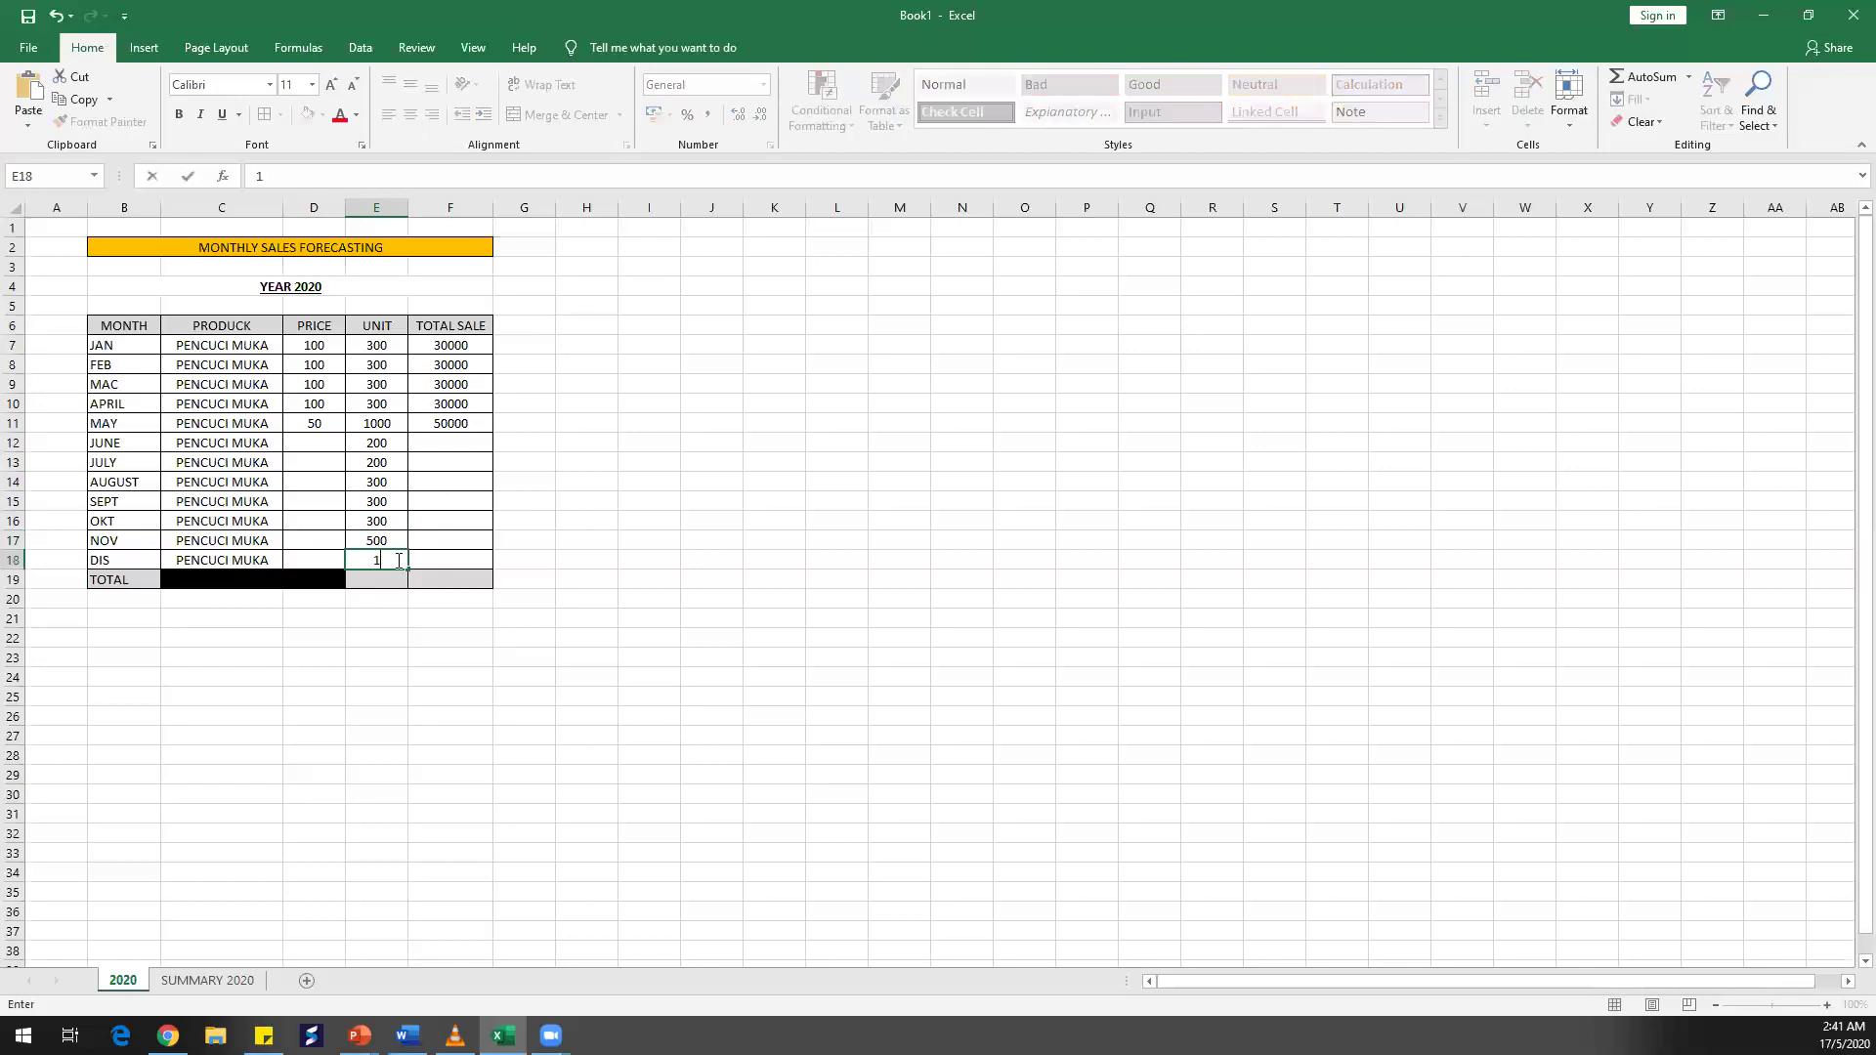
{"action": "type", "text": "000"}
Enter a June price of 100 and fill it down through December
{"action": "left_click", "coordinate": [310, 444]}
{"action": "type", "text": "10"}
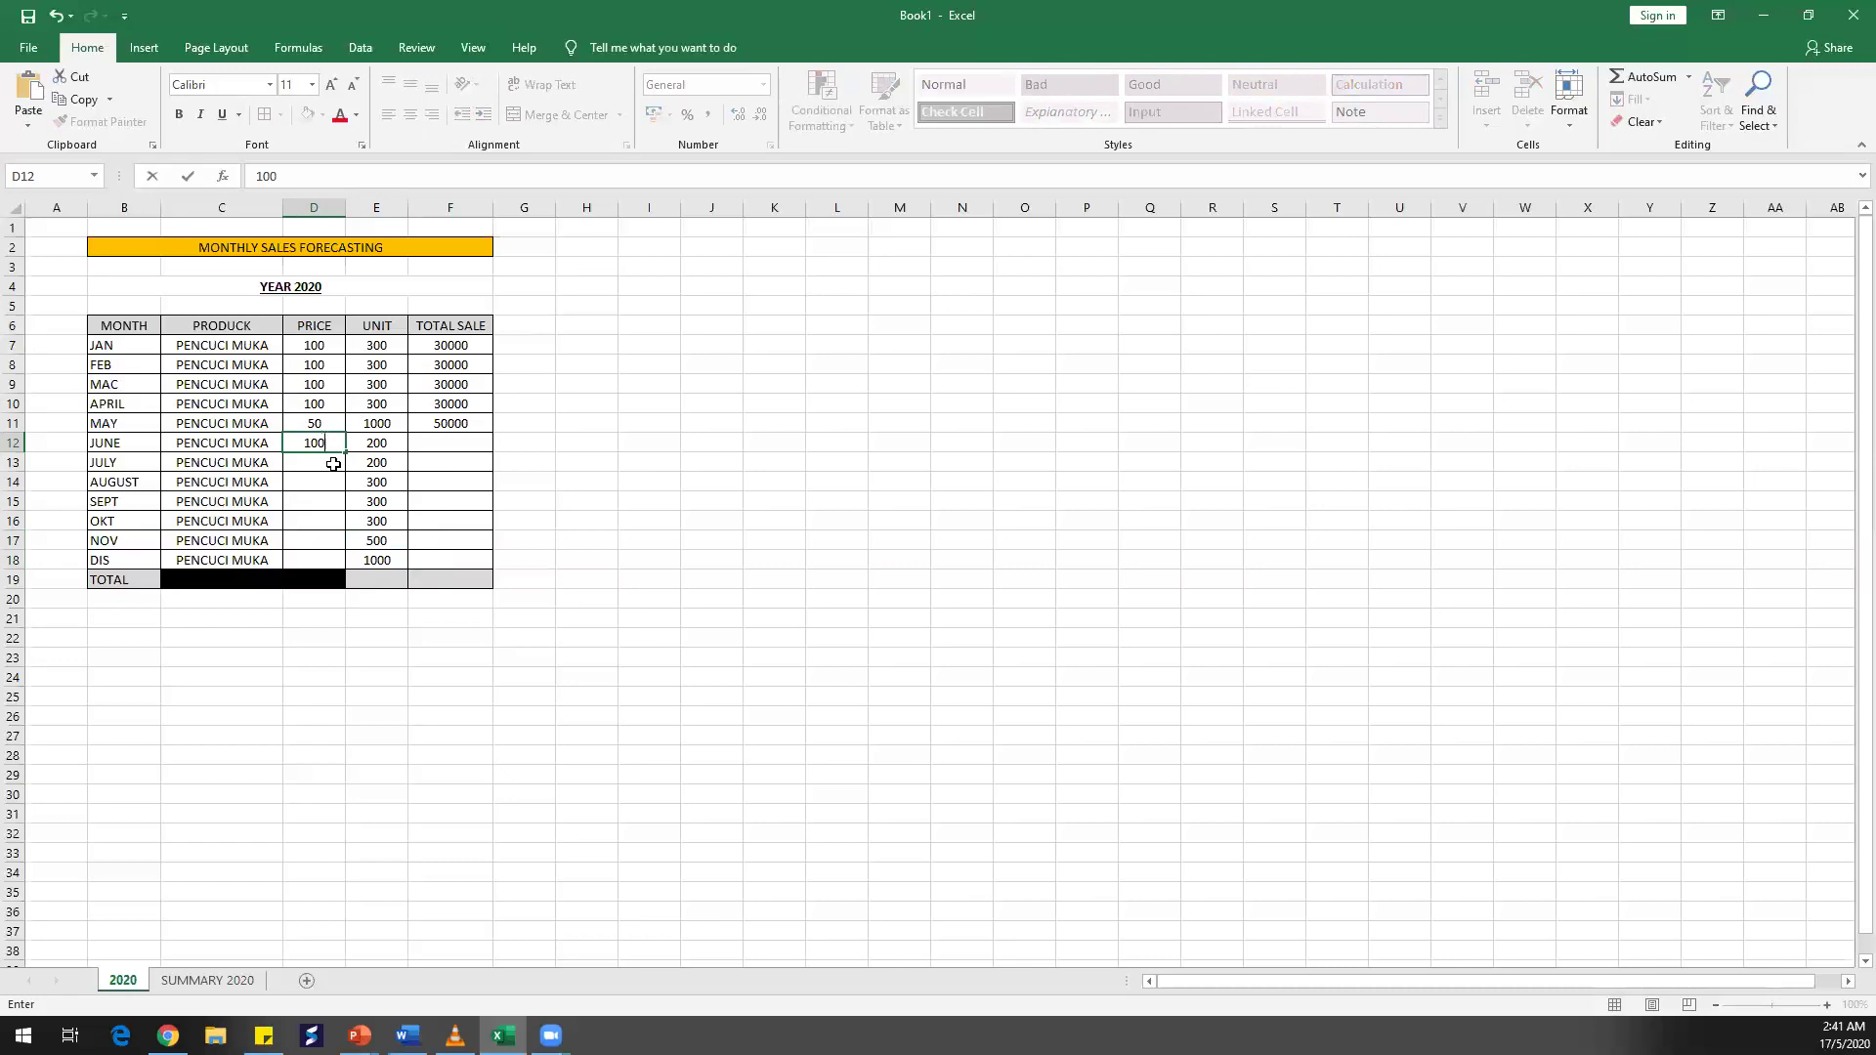
{"action": "key", "text": "F2"}
{"action": "key", "text": "Return"}
{"action": "left_click", "coordinate": [322, 445]}
{"action": "left_click_drag", "start_coordinate": [344, 452], "coordinate": [330, 562]}
Fill the total sale formula from January's cell F7 down through December in F18
{"action": "left_click", "coordinate": [489, 462]}
{"action": "key", "text": "Up"}
{"action": "key", "text": "Up"}
{"action": "key", "text": "Up"}
{"action": "key", "text": "Up"}
{"action": "key", "text": "Up"}
{"action": "key", "text": "Up"}
{"action": "left_click_drag", "start_coordinate": [495, 357], "coordinate": [460, 563]}
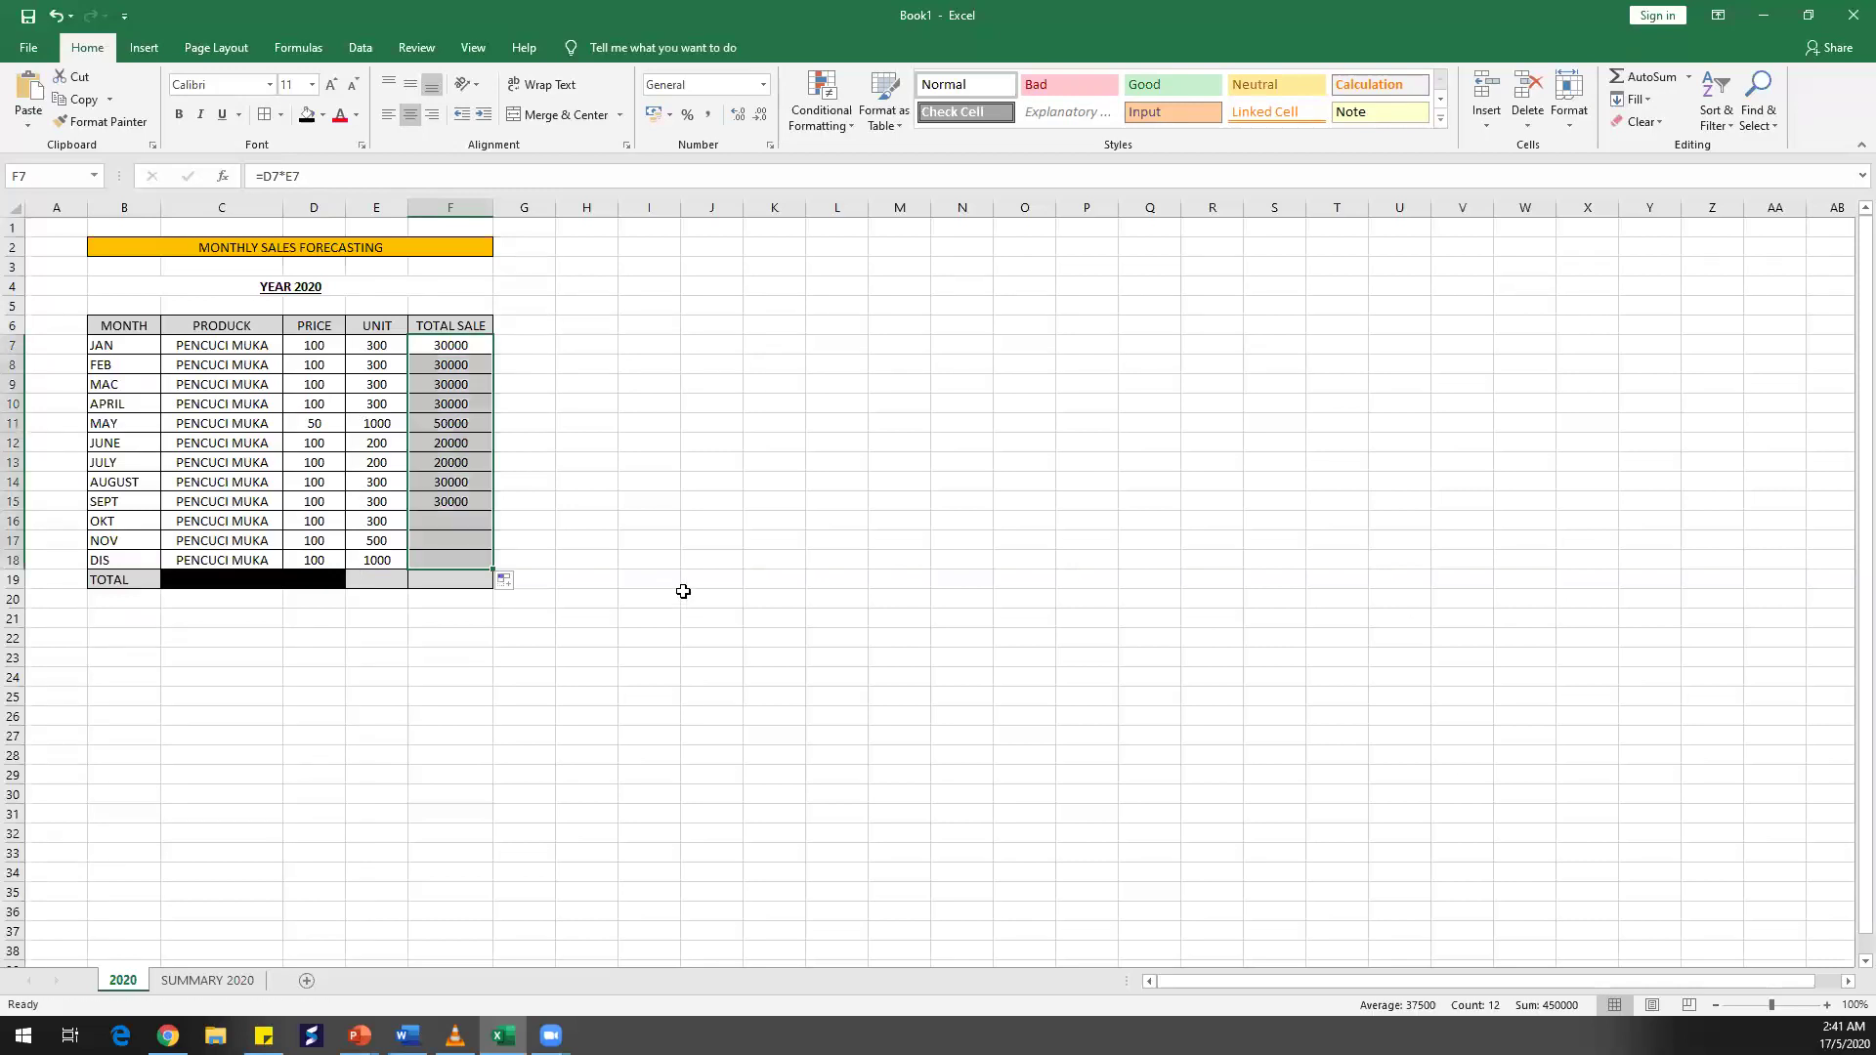
{"action": "left_click", "coordinate": [683, 592]}
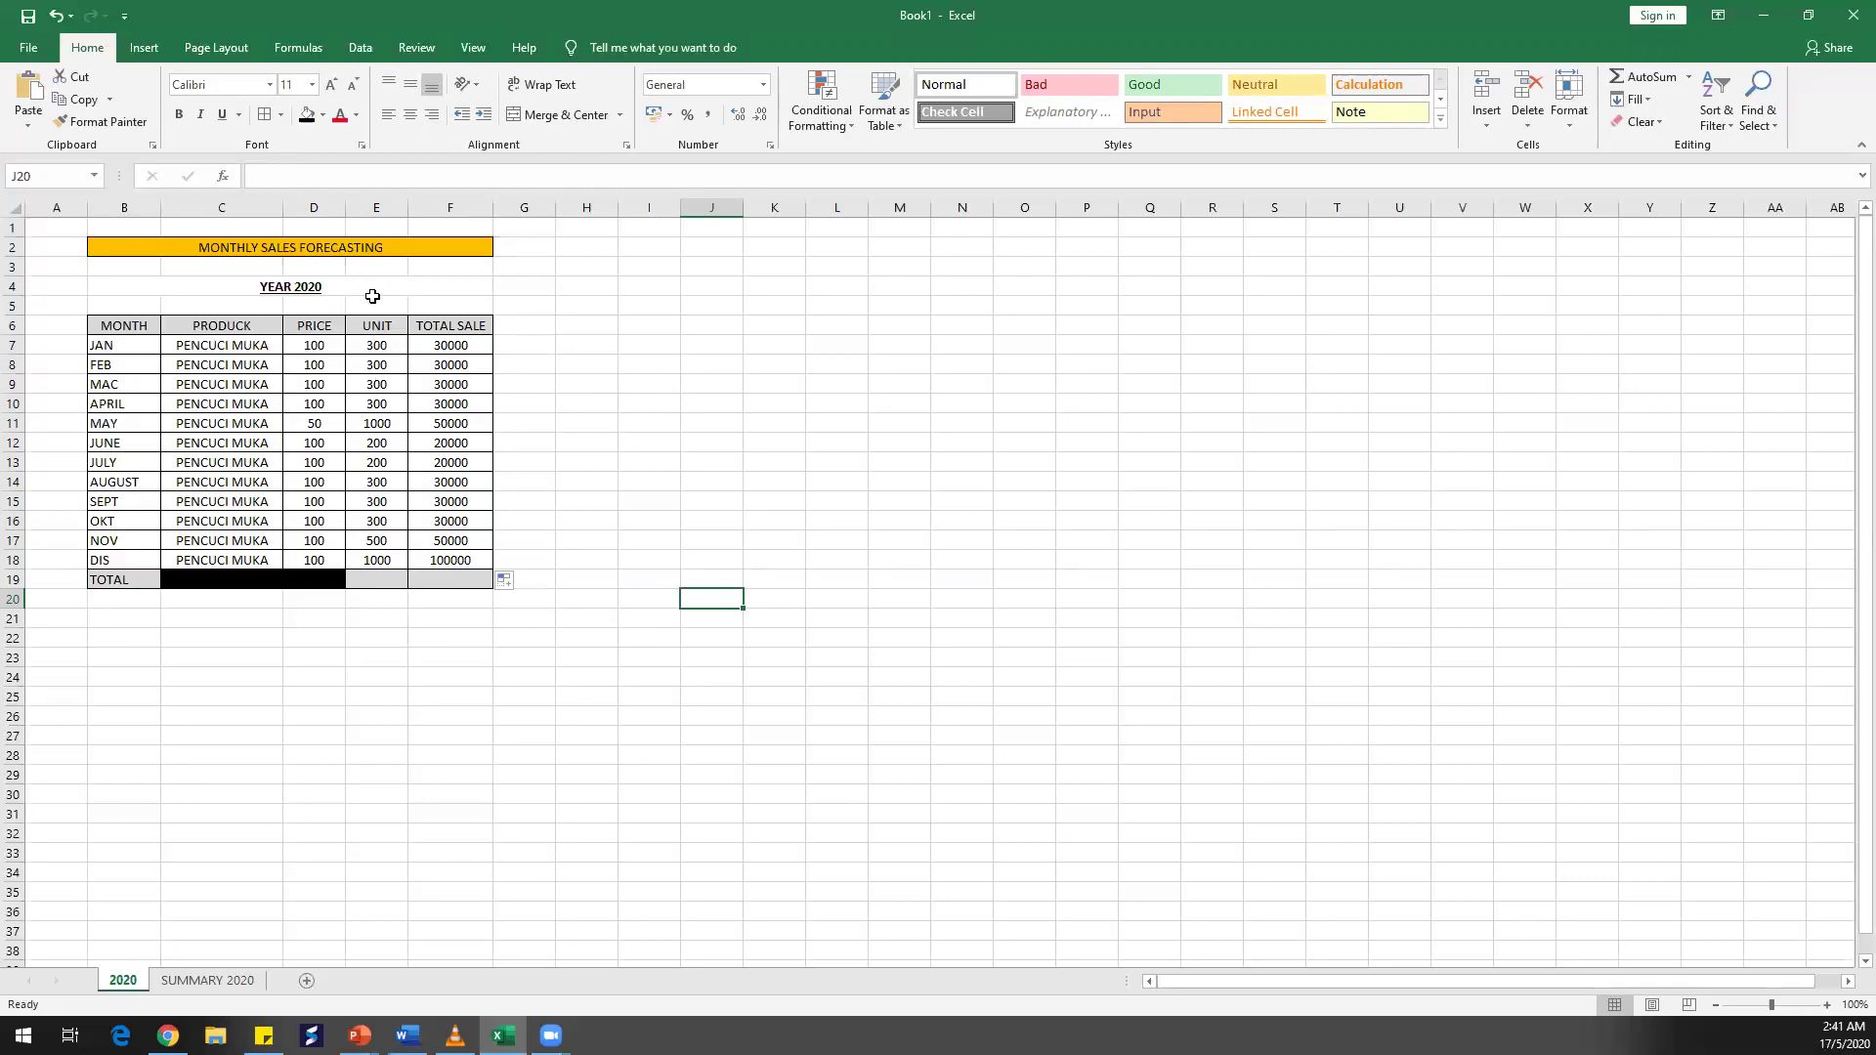
Sum the UNIT and TOTAL SALE columns into the TOTAL row with AutoSum and centre both totals
{"action": "left_click", "coordinate": [370, 580]}
{"action": "left_click_drag", "start_coordinate": [389, 323], "coordinate": [384, 559]}
{"action": "left_click", "coordinate": [1642, 76]}
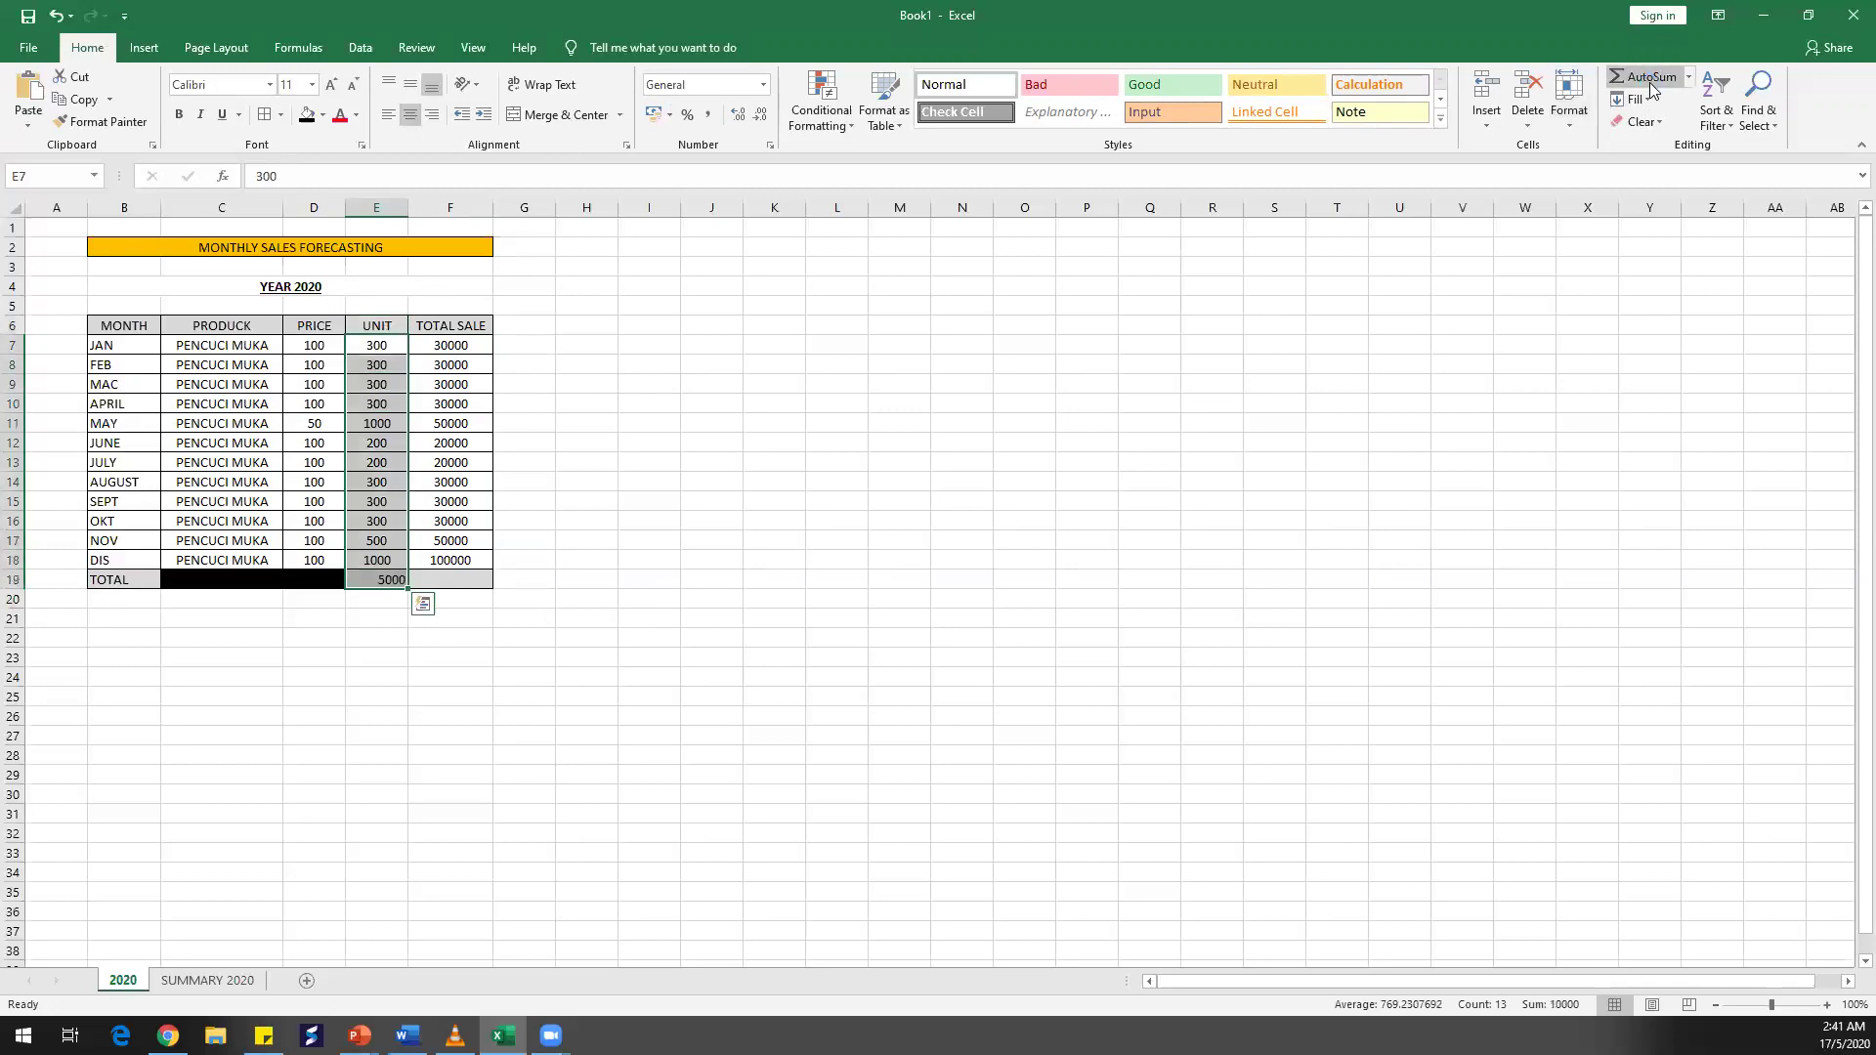
{"action": "left_click_drag", "start_coordinate": [473, 347], "coordinate": [488, 560]}
{"action": "left_click", "coordinate": [1644, 83]}
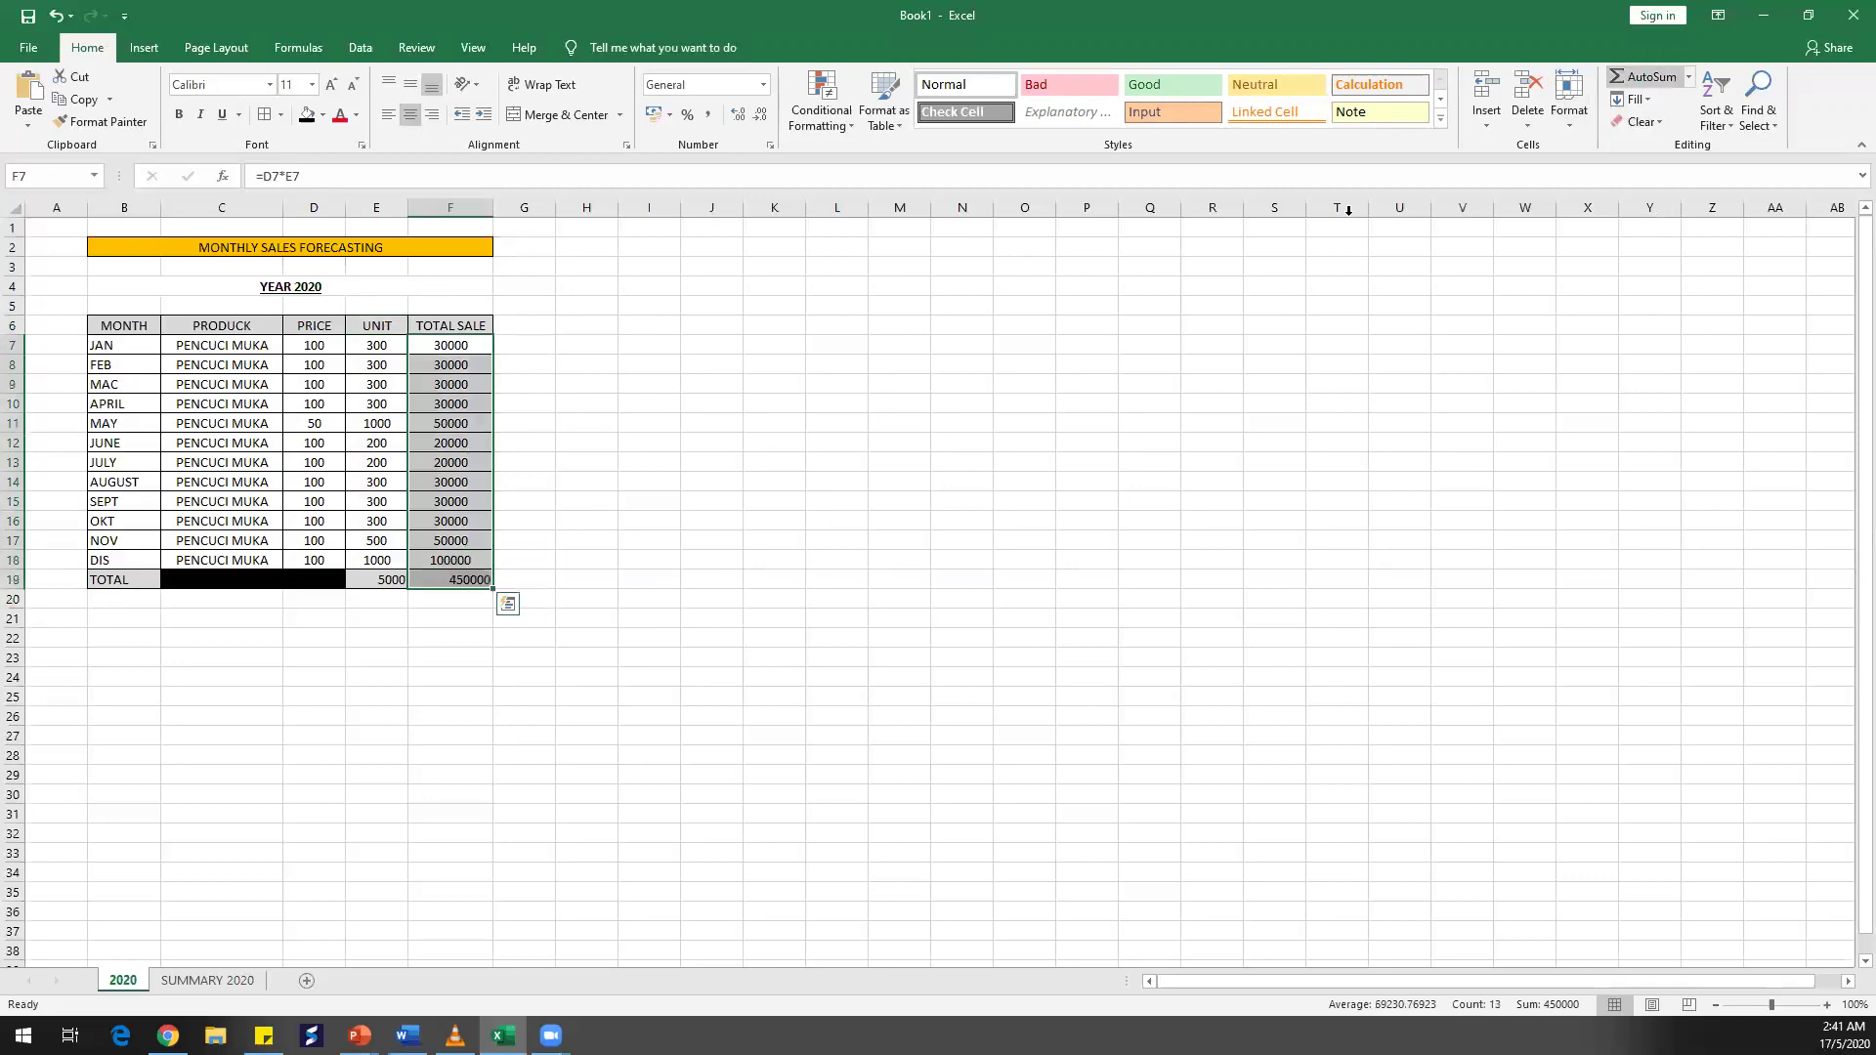
{"action": "left_click_drag", "start_coordinate": [380, 207], "coordinate": [454, 207]}
{"action": "left_click", "coordinate": [562, 317]}
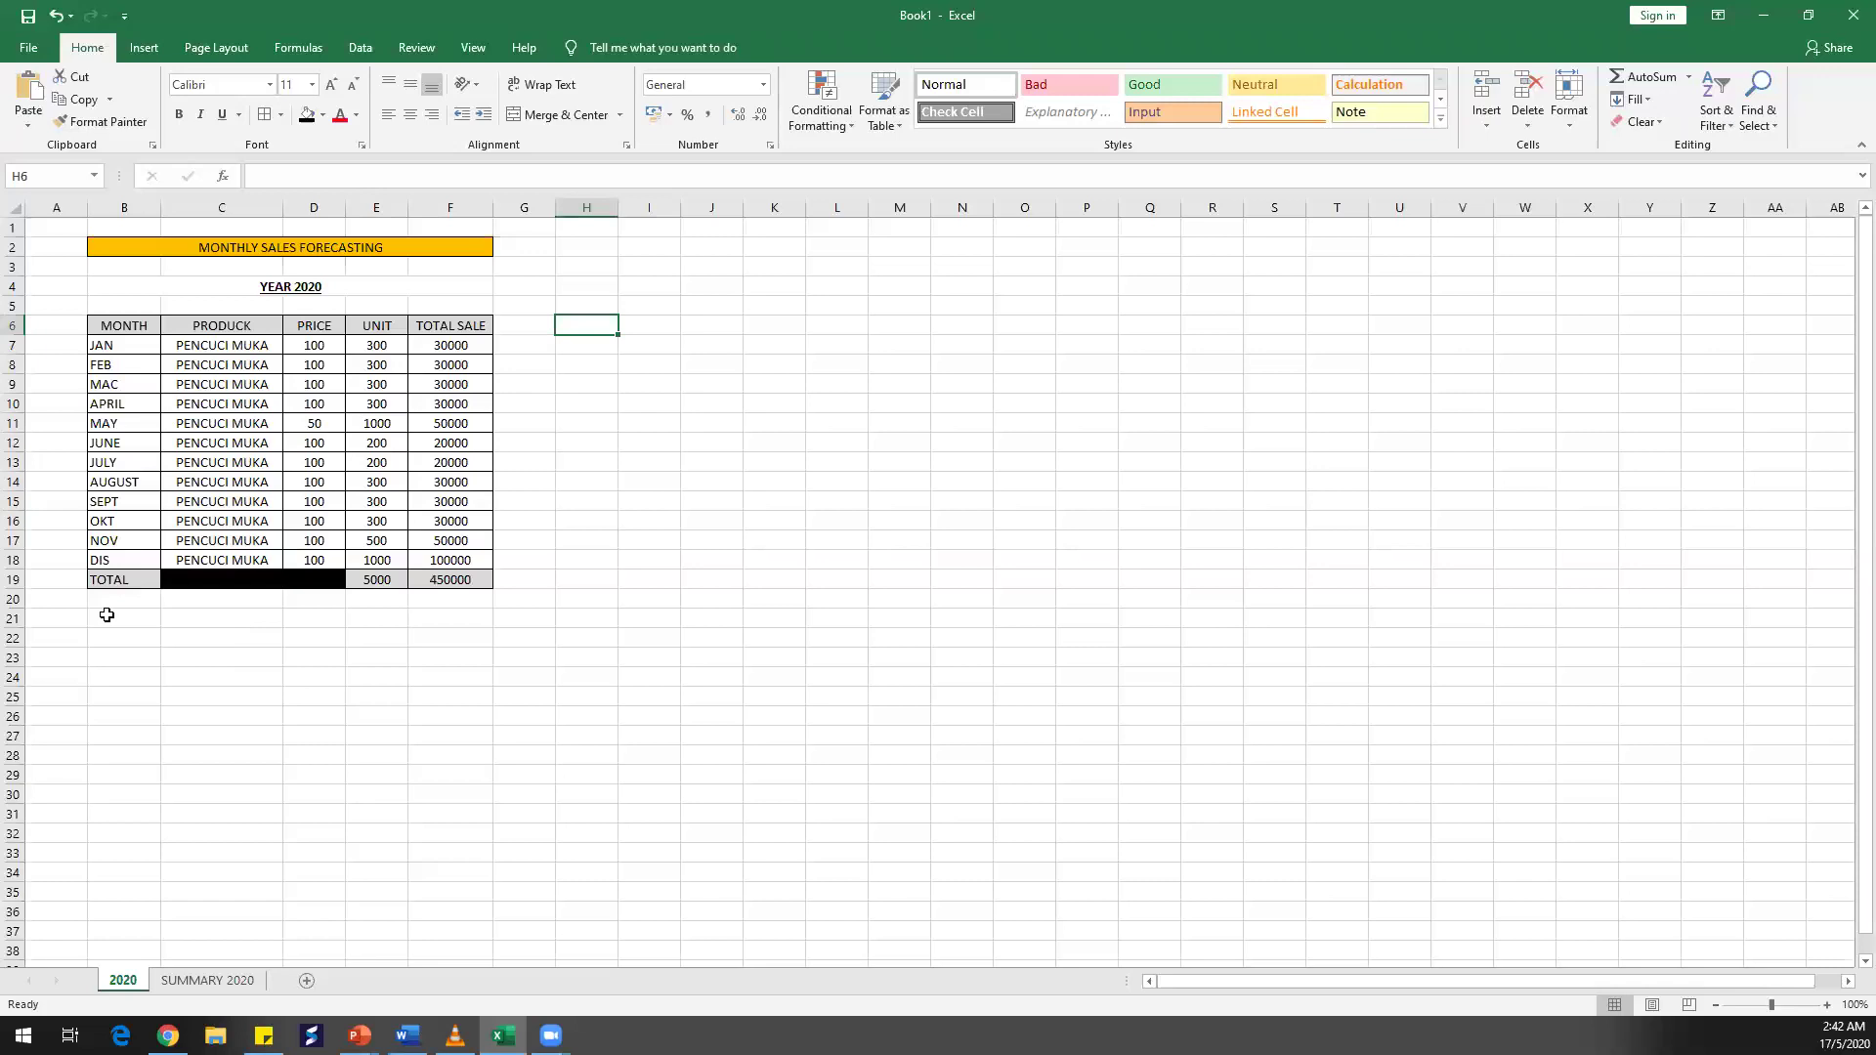
{"action": "left_click_drag", "start_coordinate": [113, 582], "coordinate": [351, 579]}
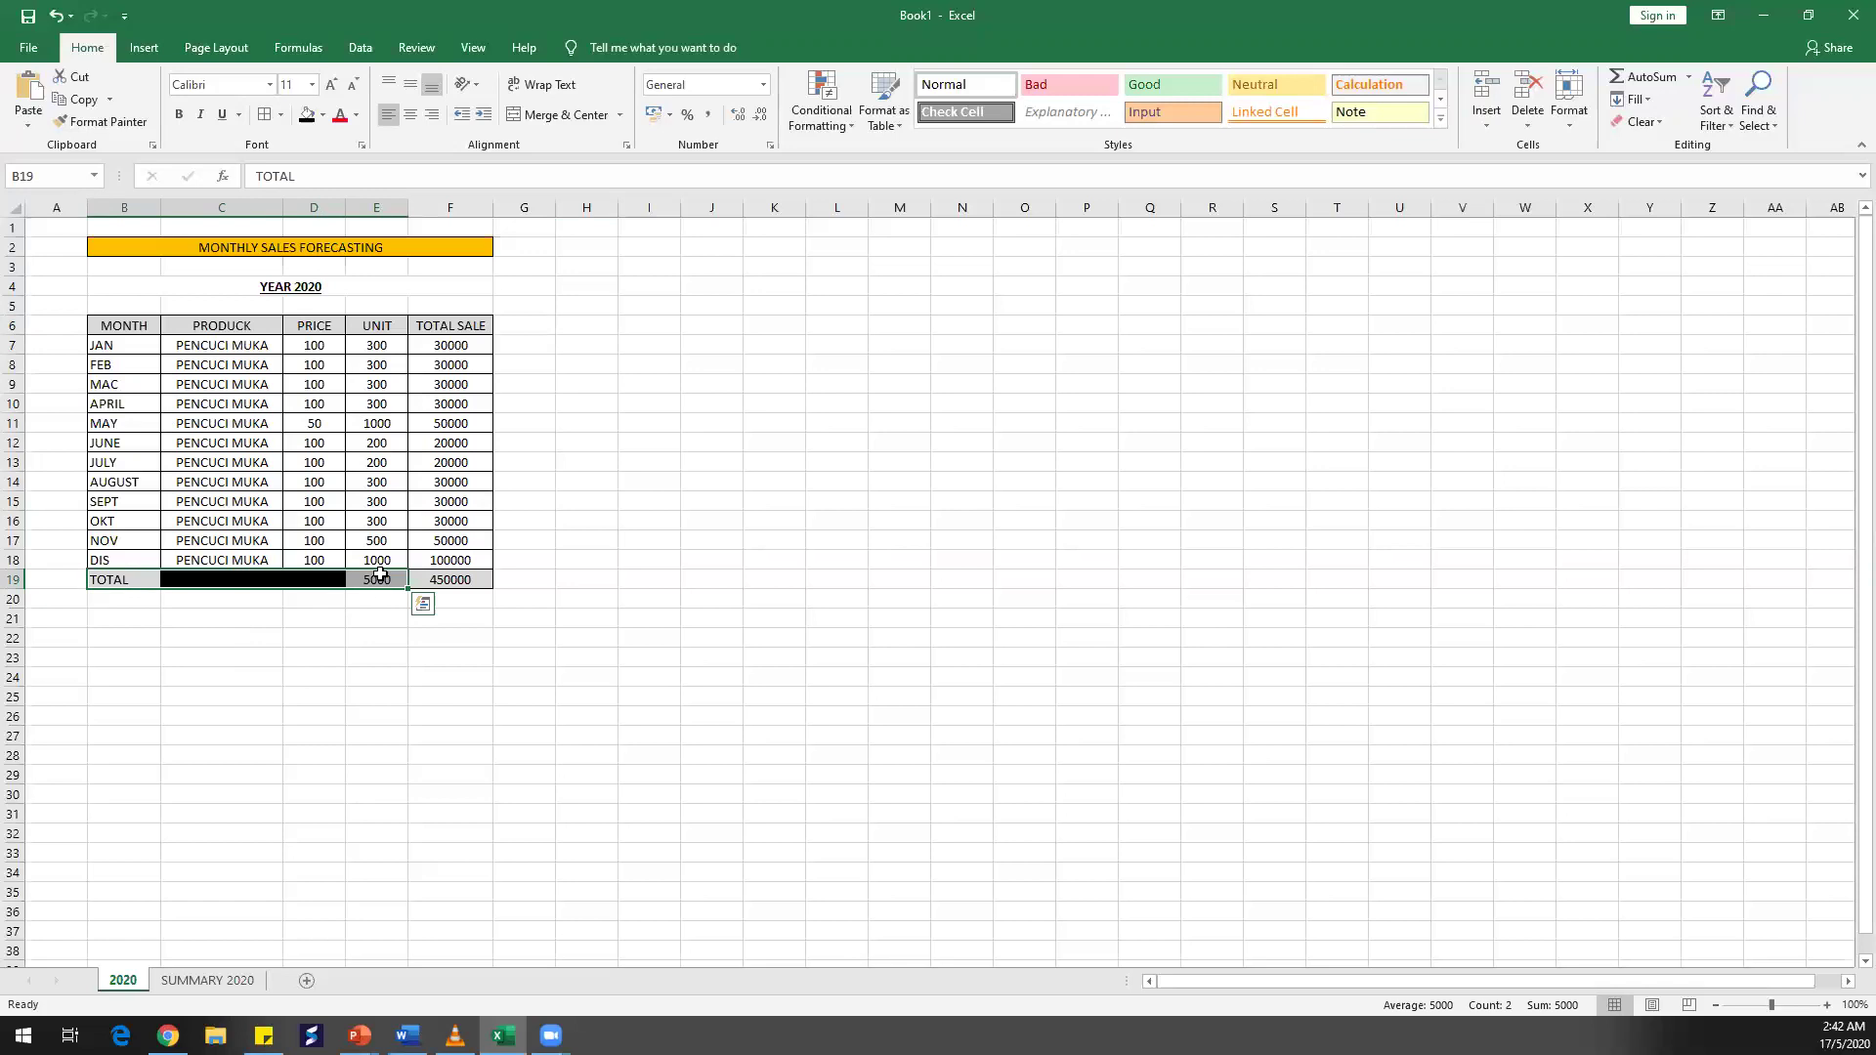
{"action": "left_click", "coordinate": [453, 579]}
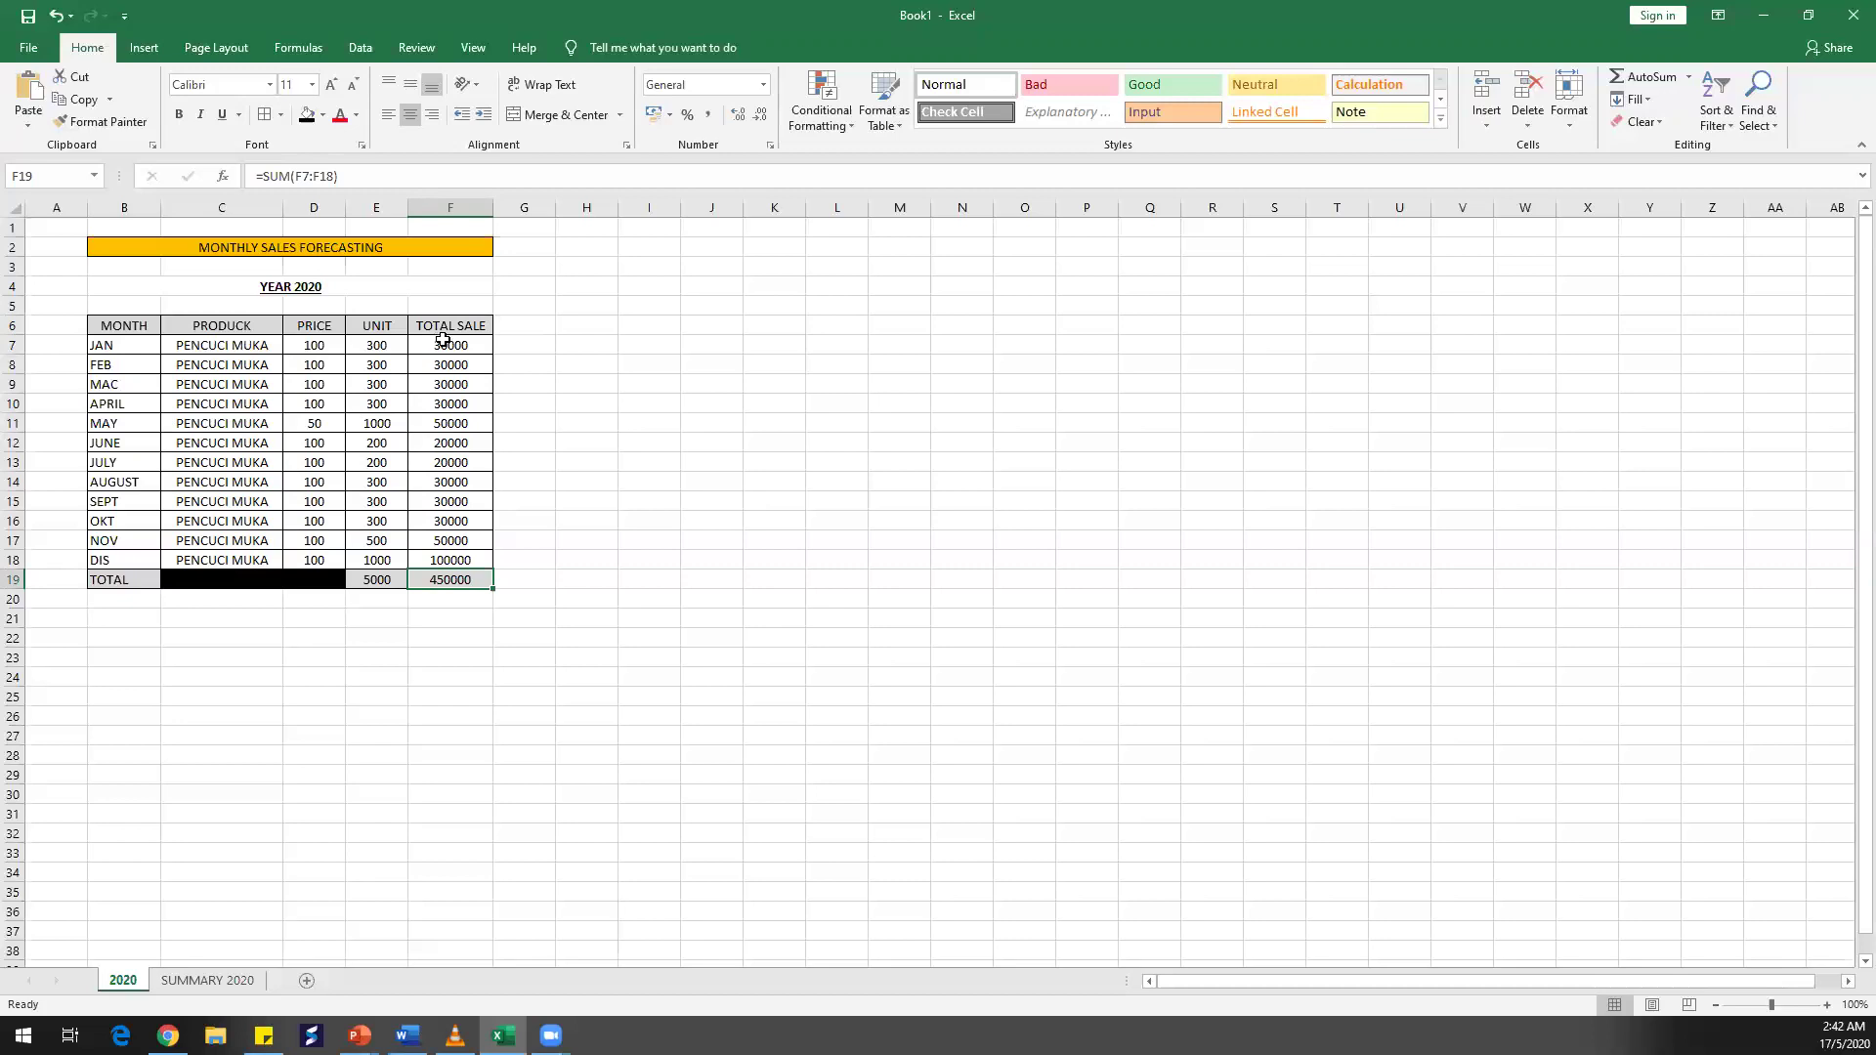
{"action": "left_click", "coordinate": [442, 345]}
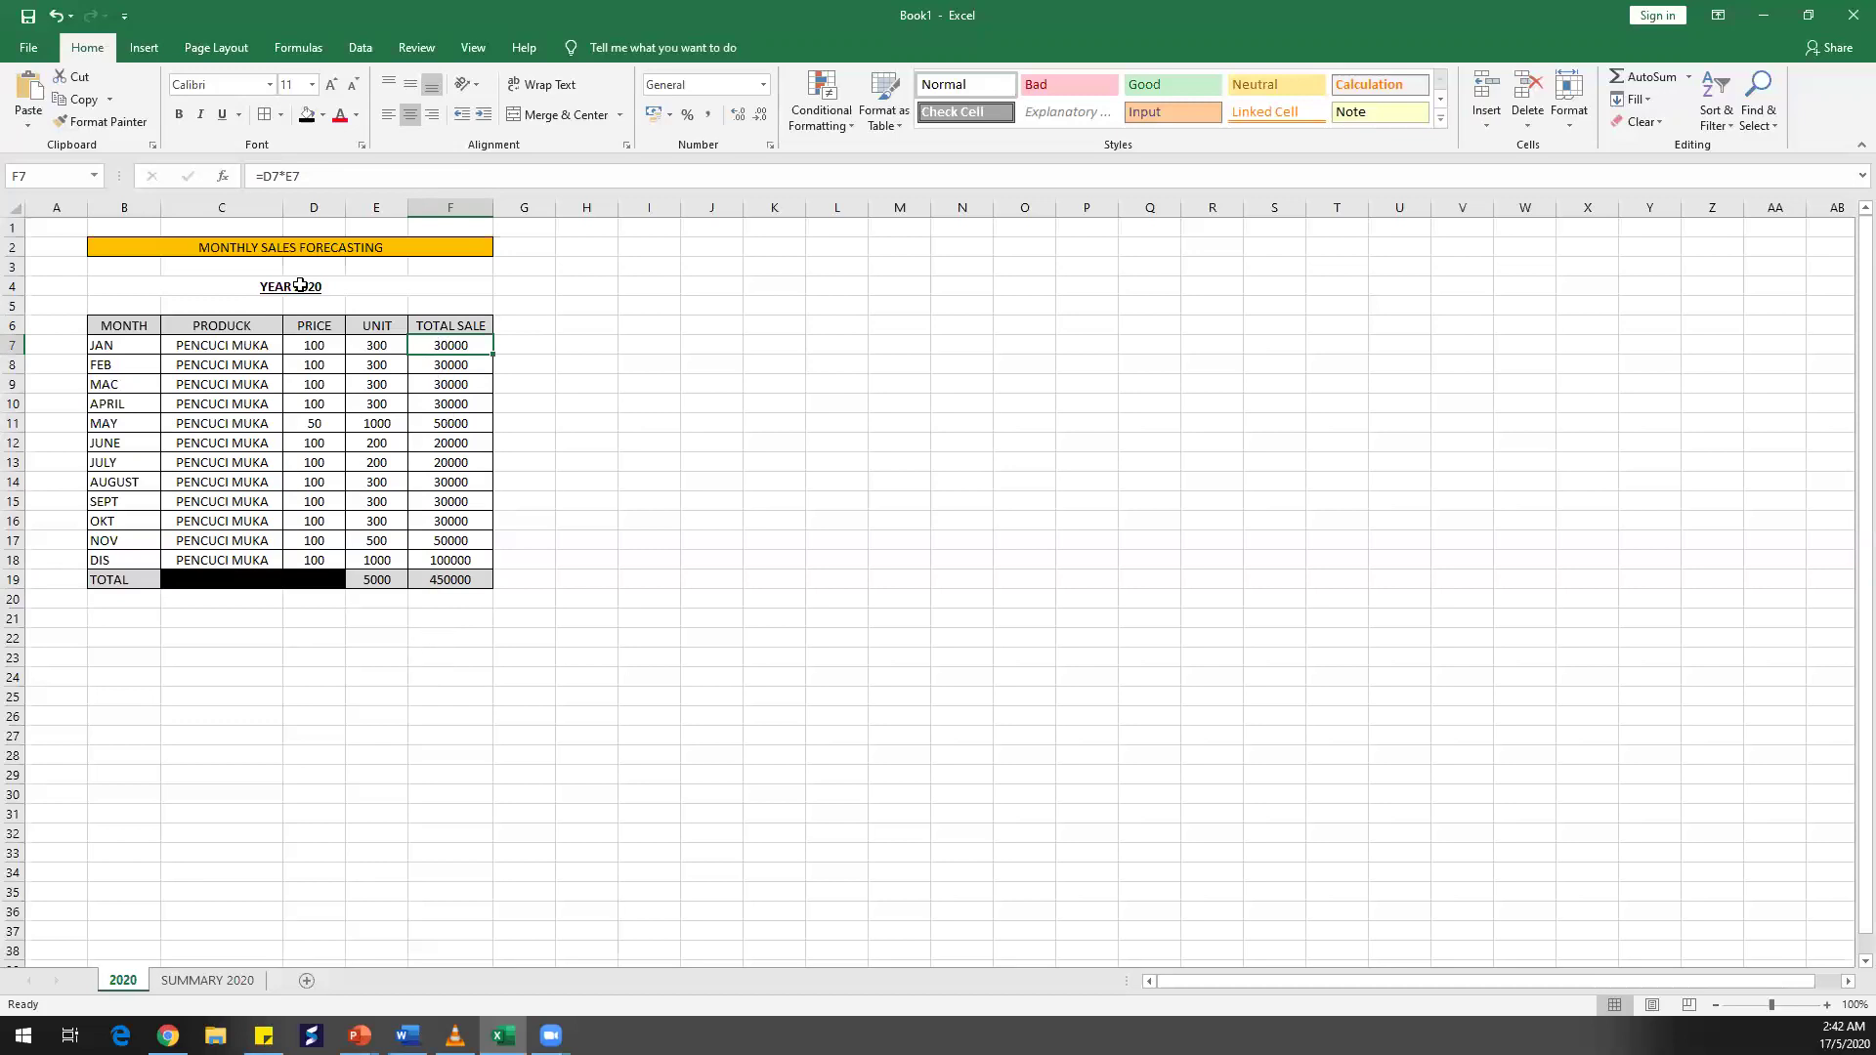
Copy the total sale cells F7:F19 from the 2020 sheet and switch to the SUMMARY 2020 sheet
{"action": "left_click", "coordinate": [207, 982]}
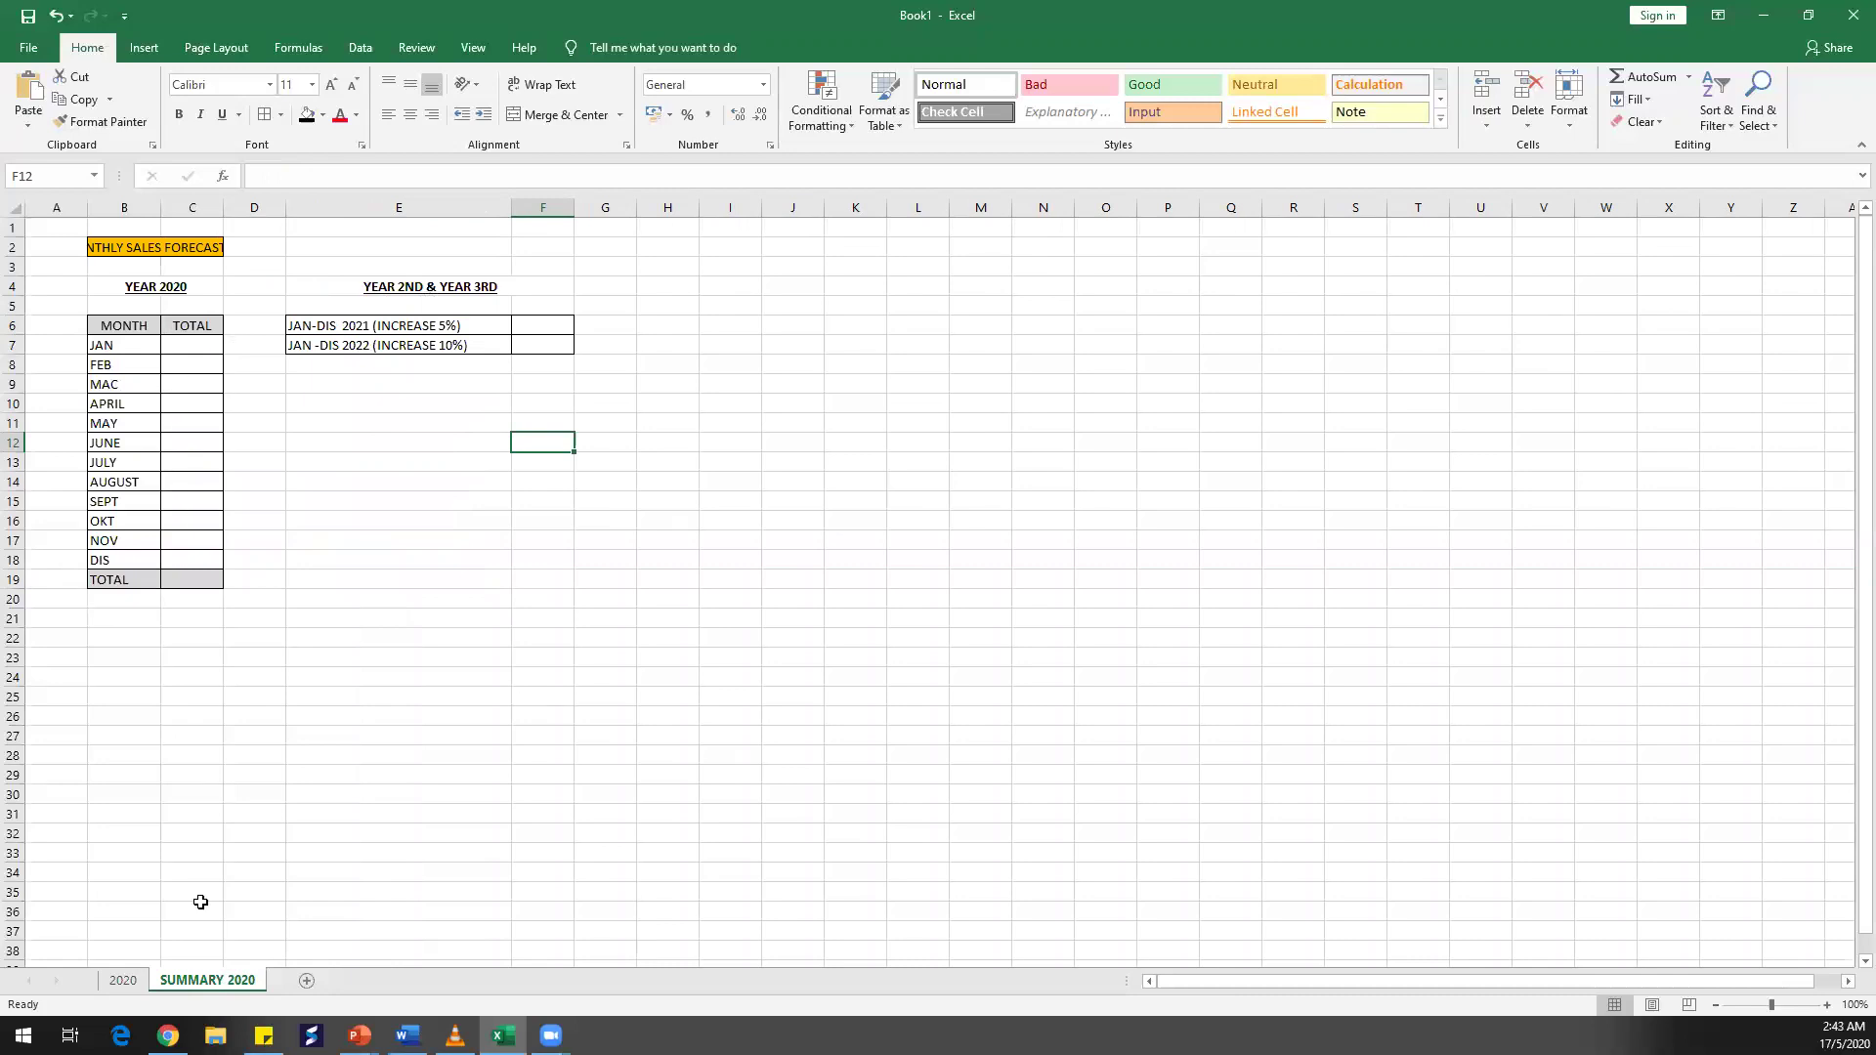
{"action": "left_click", "coordinate": [124, 980]}
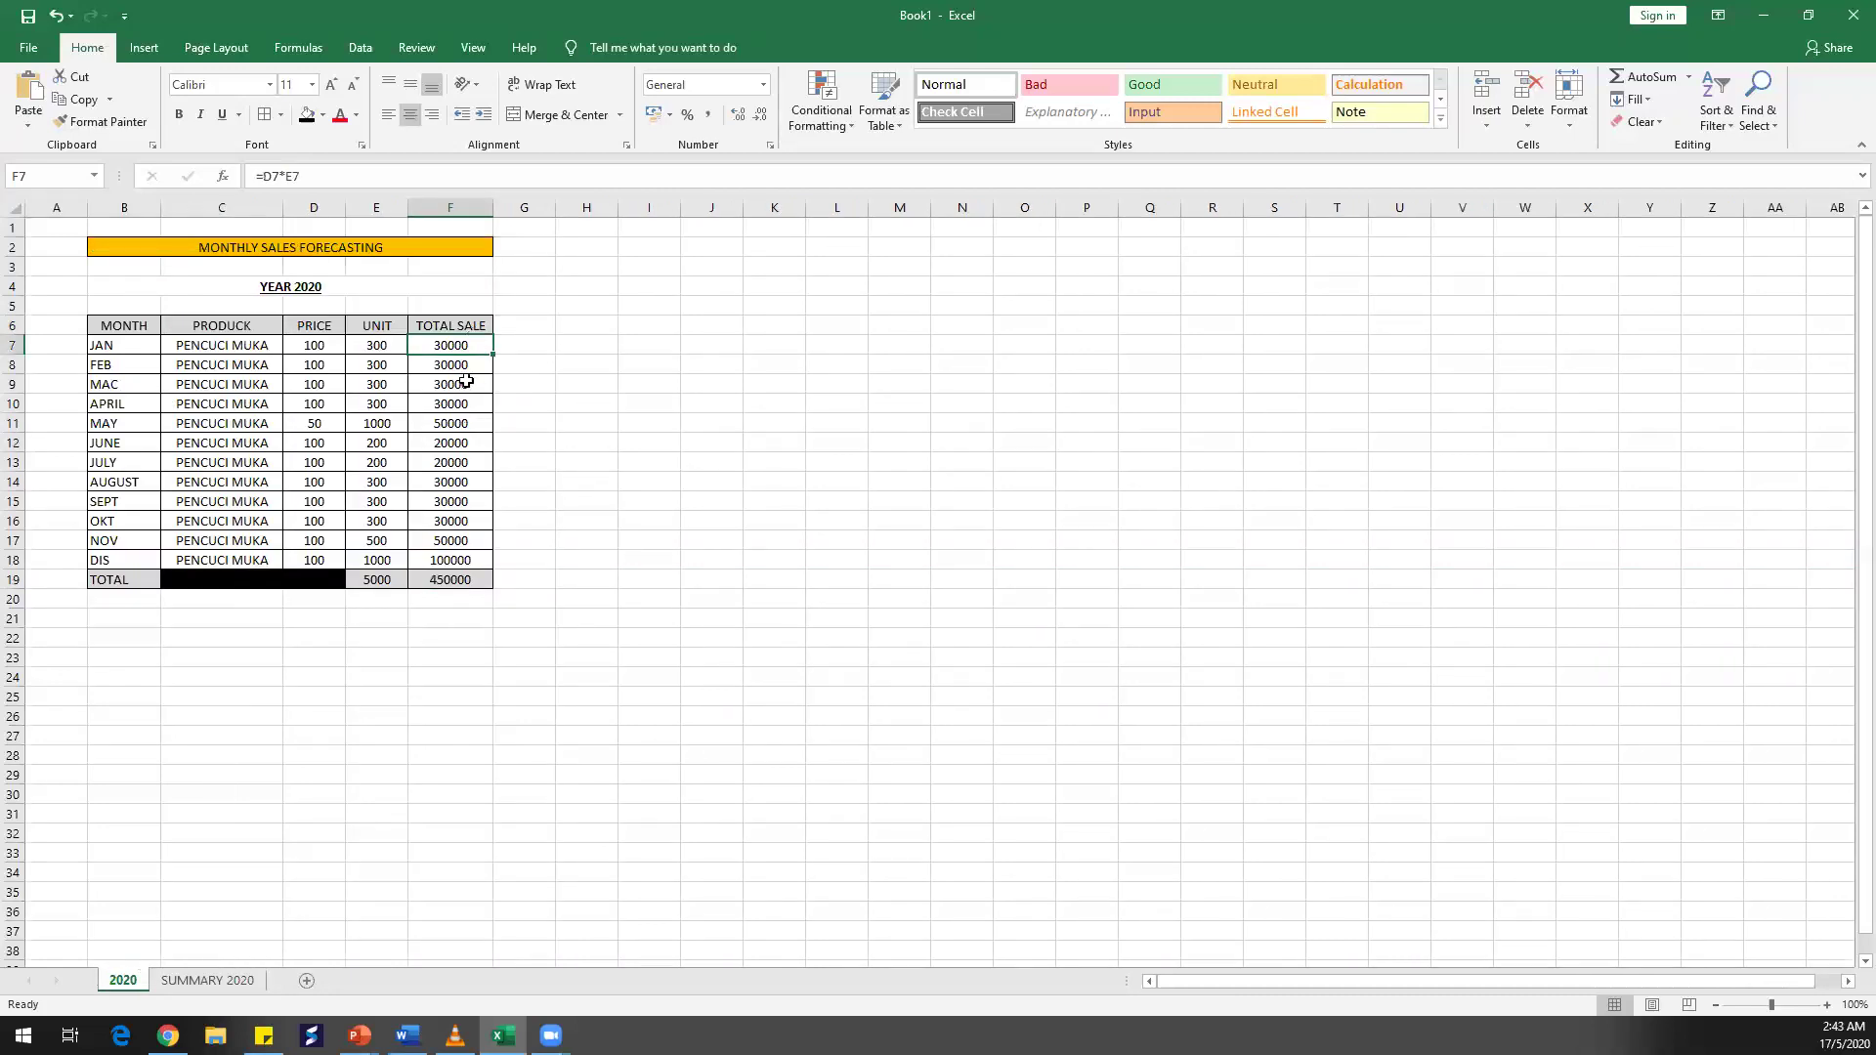
{"action": "left_click_drag", "start_coordinate": [470, 347], "coordinate": [459, 575]}
{"action": "right_click", "coordinate": [459, 575]}
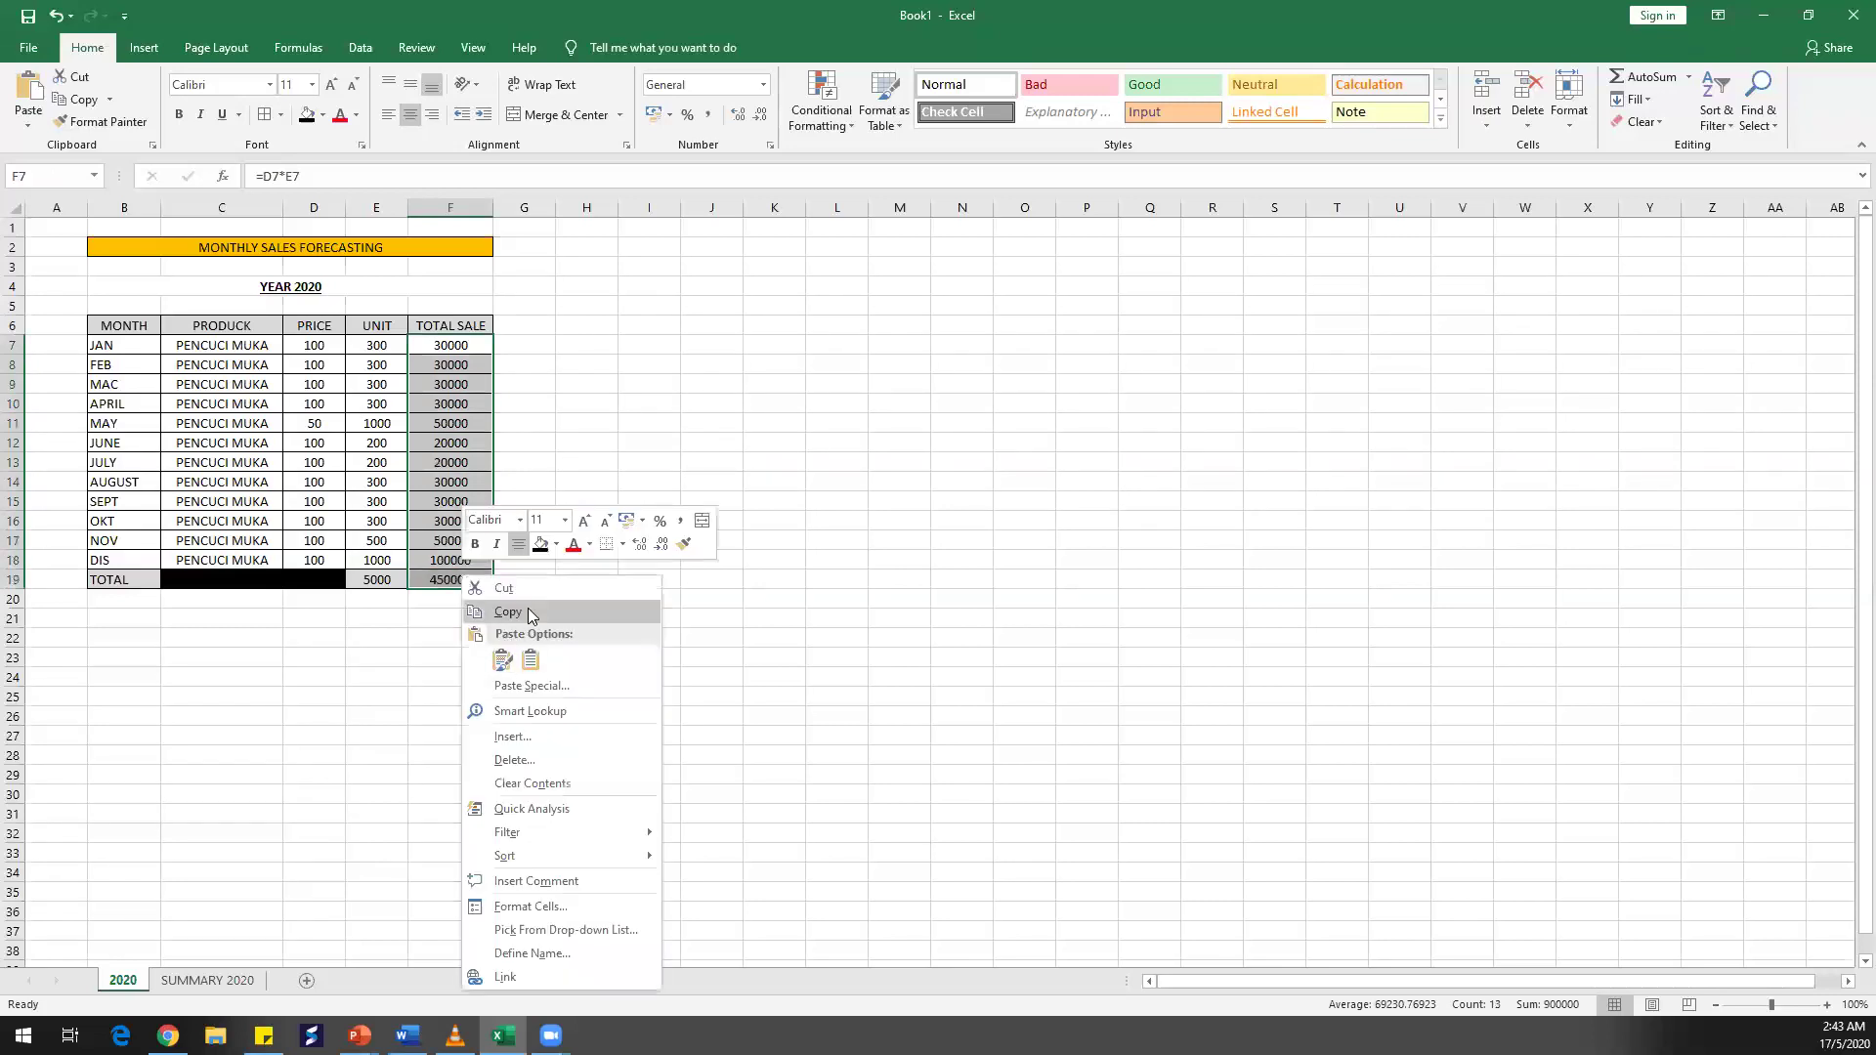
{"action": "left_click", "coordinate": [528, 608]}
{"action": "left_click", "coordinate": [208, 980]}
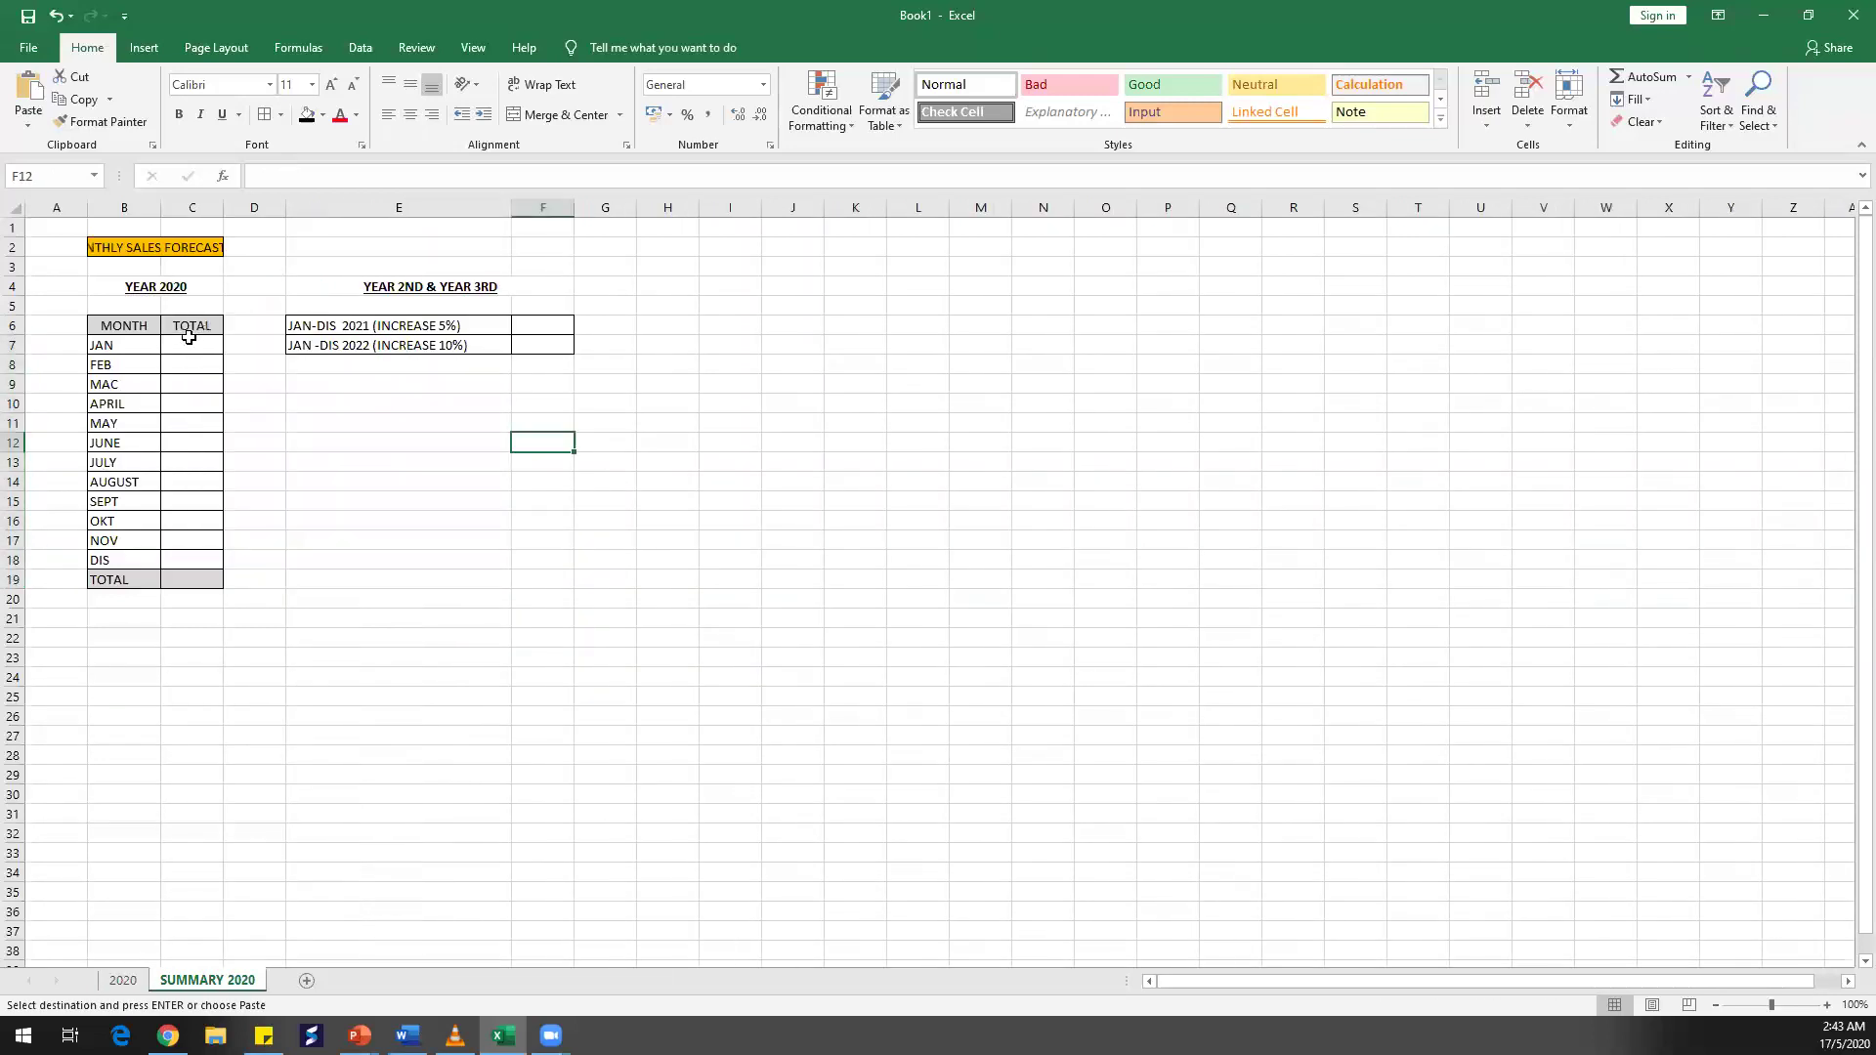
Try a regular paste of the copied totals at C7 on SUMMARY 2020 and compare it with the source sheet
{"action": "right_click", "coordinate": [192, 344]}
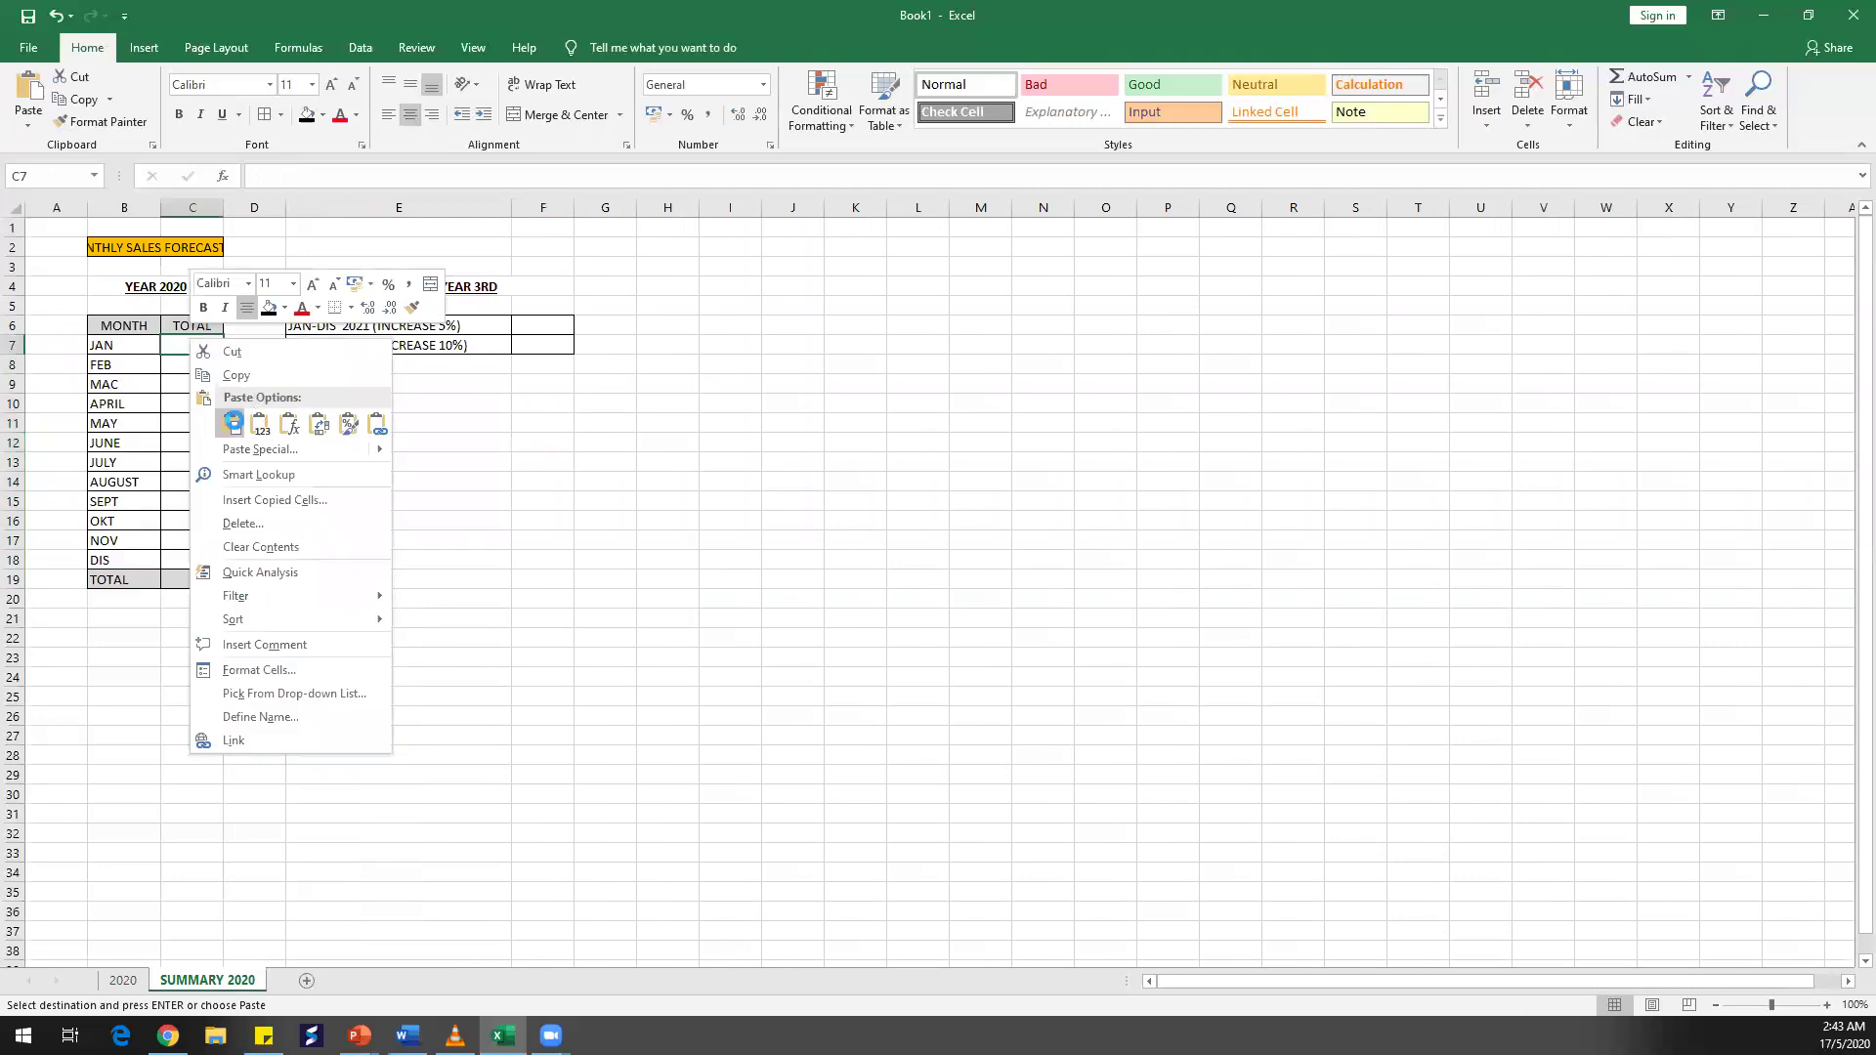
{"action": "left_click", "coordinate": [231, 423]}
{"action": "left_click", "coordinate": [386, 500]}
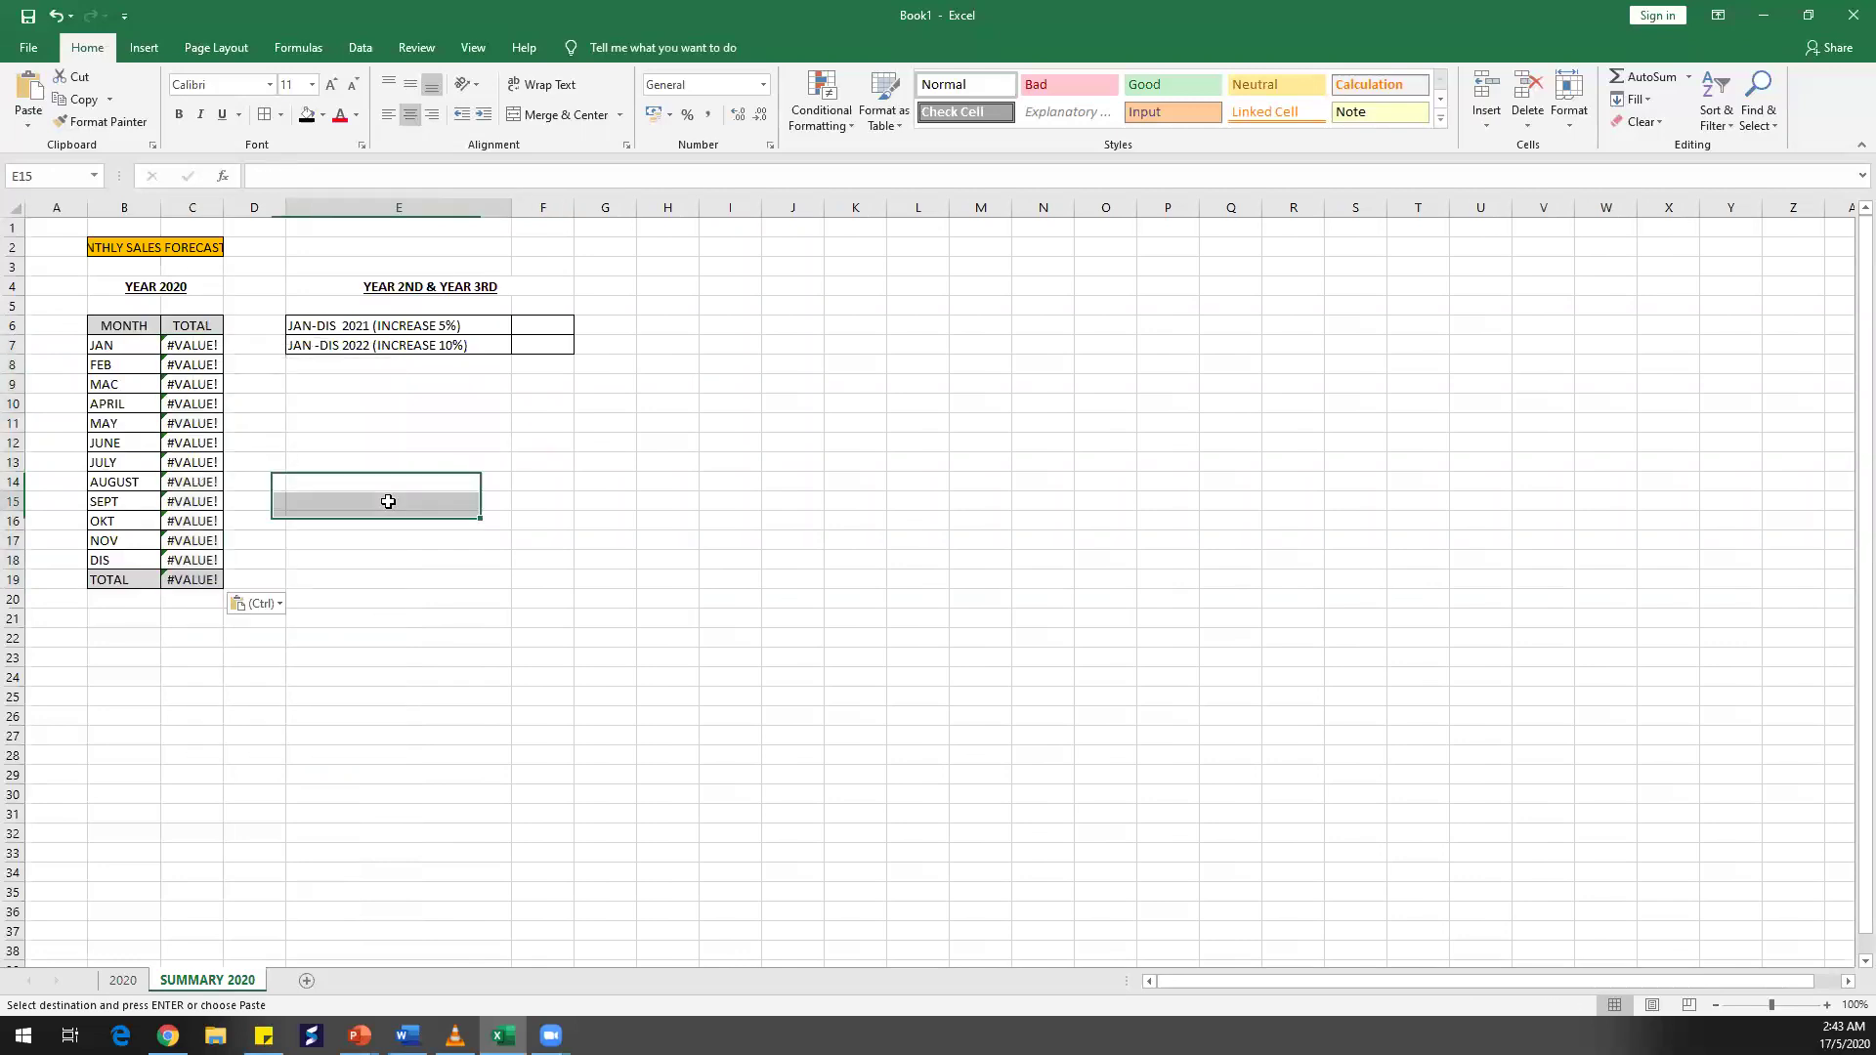
{"action": "left_click", "coordinate": [194, 349]}
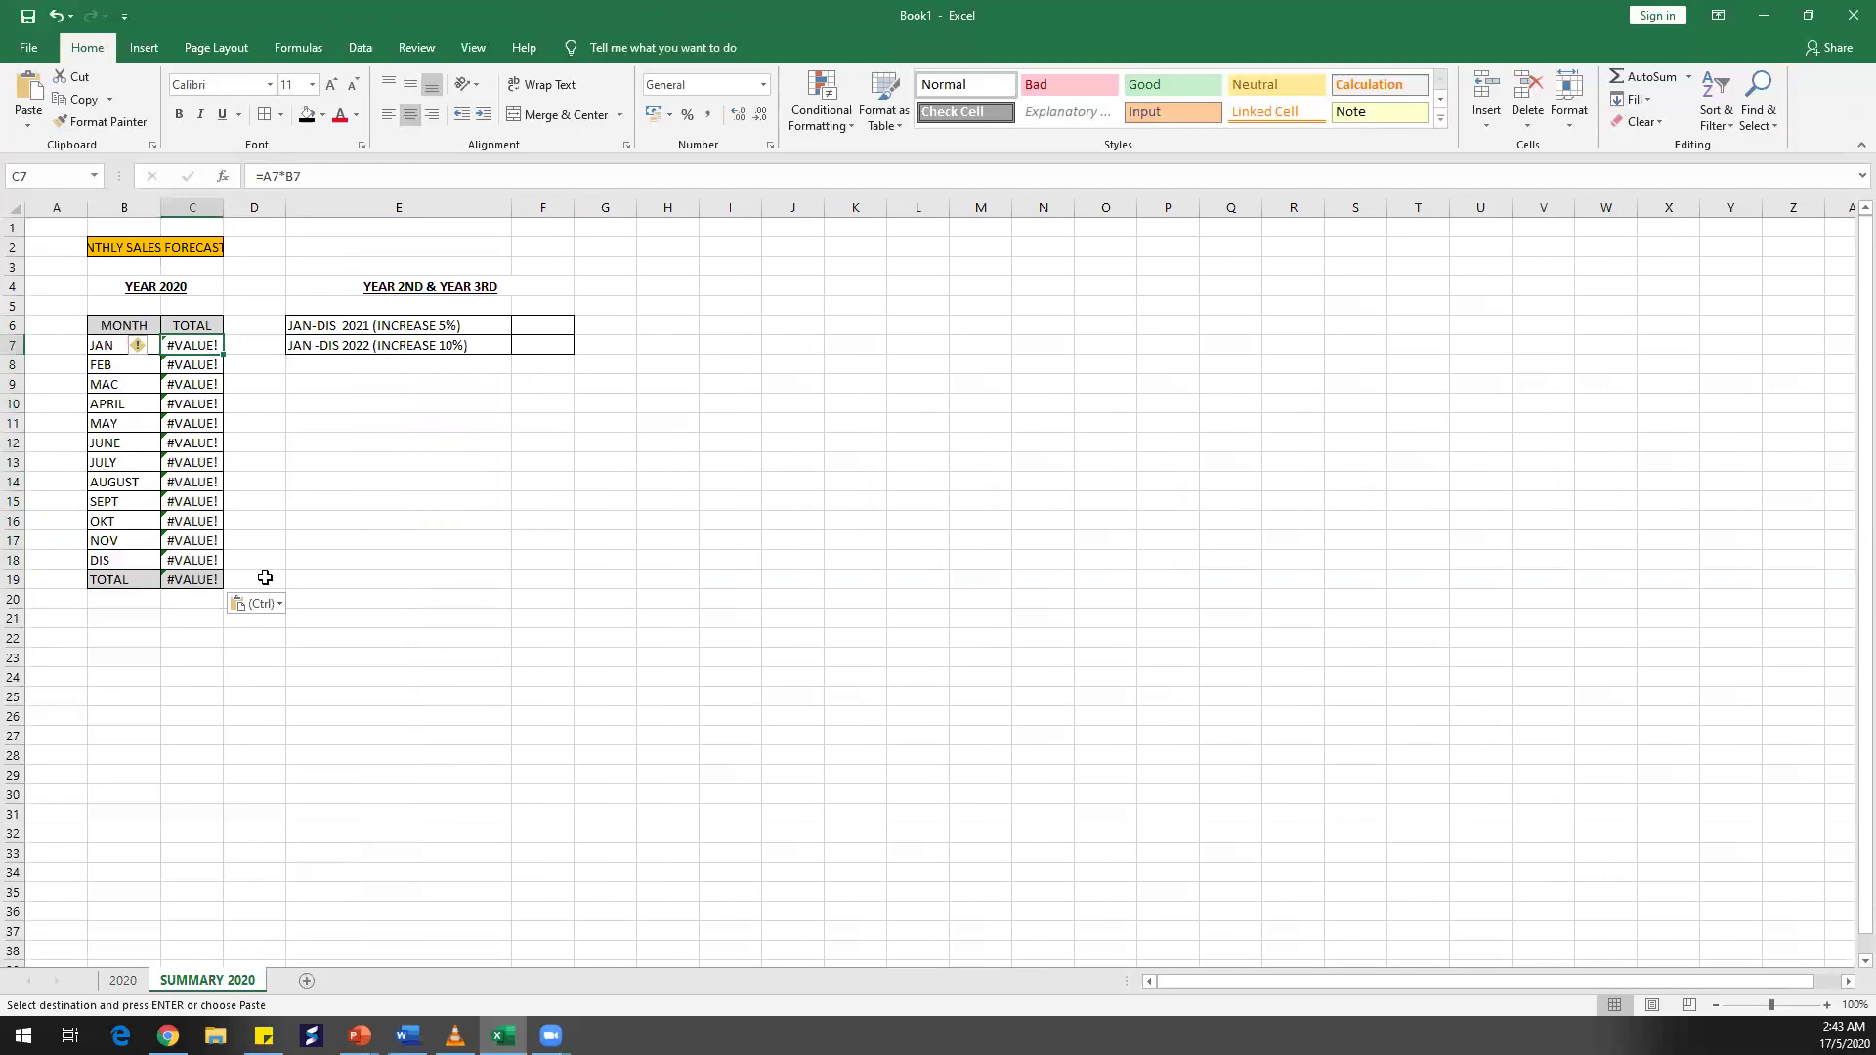
{"action": "left_click", "coordinate": [123, 981]}
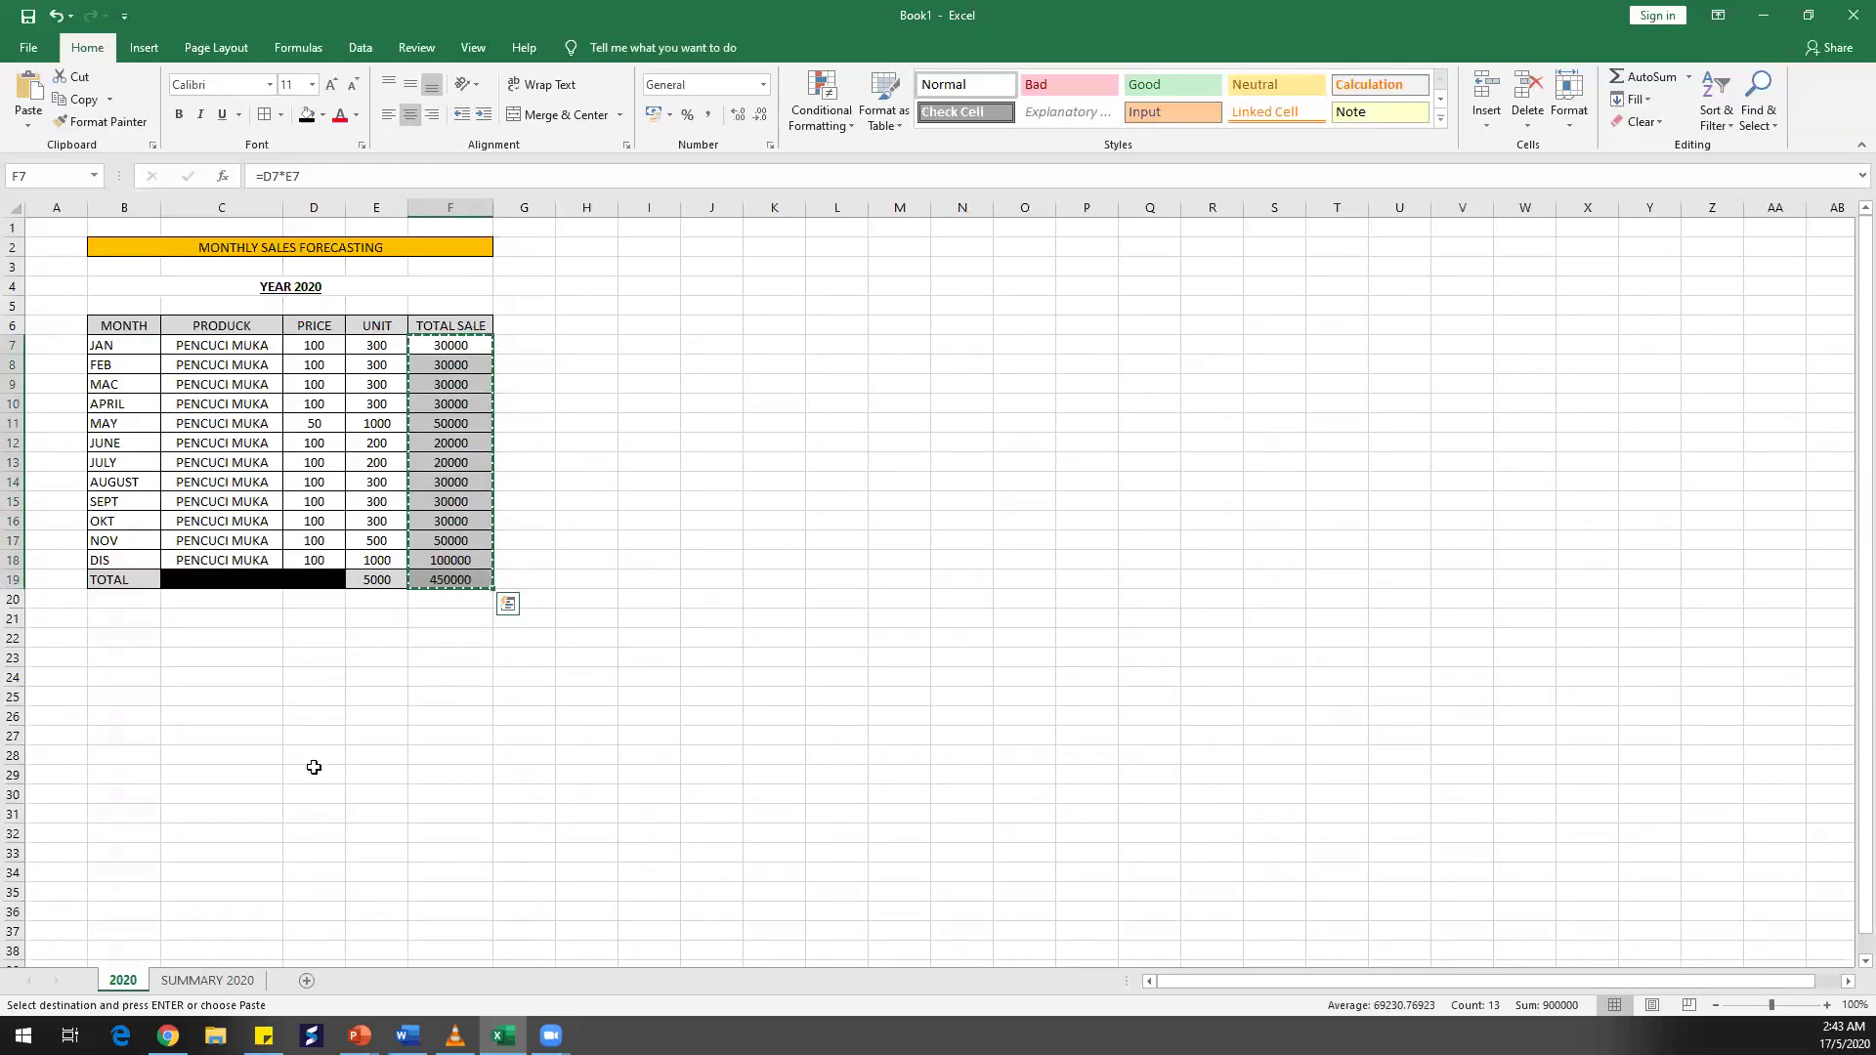
{"action": "left_click", "coordinate": [208, 980]}
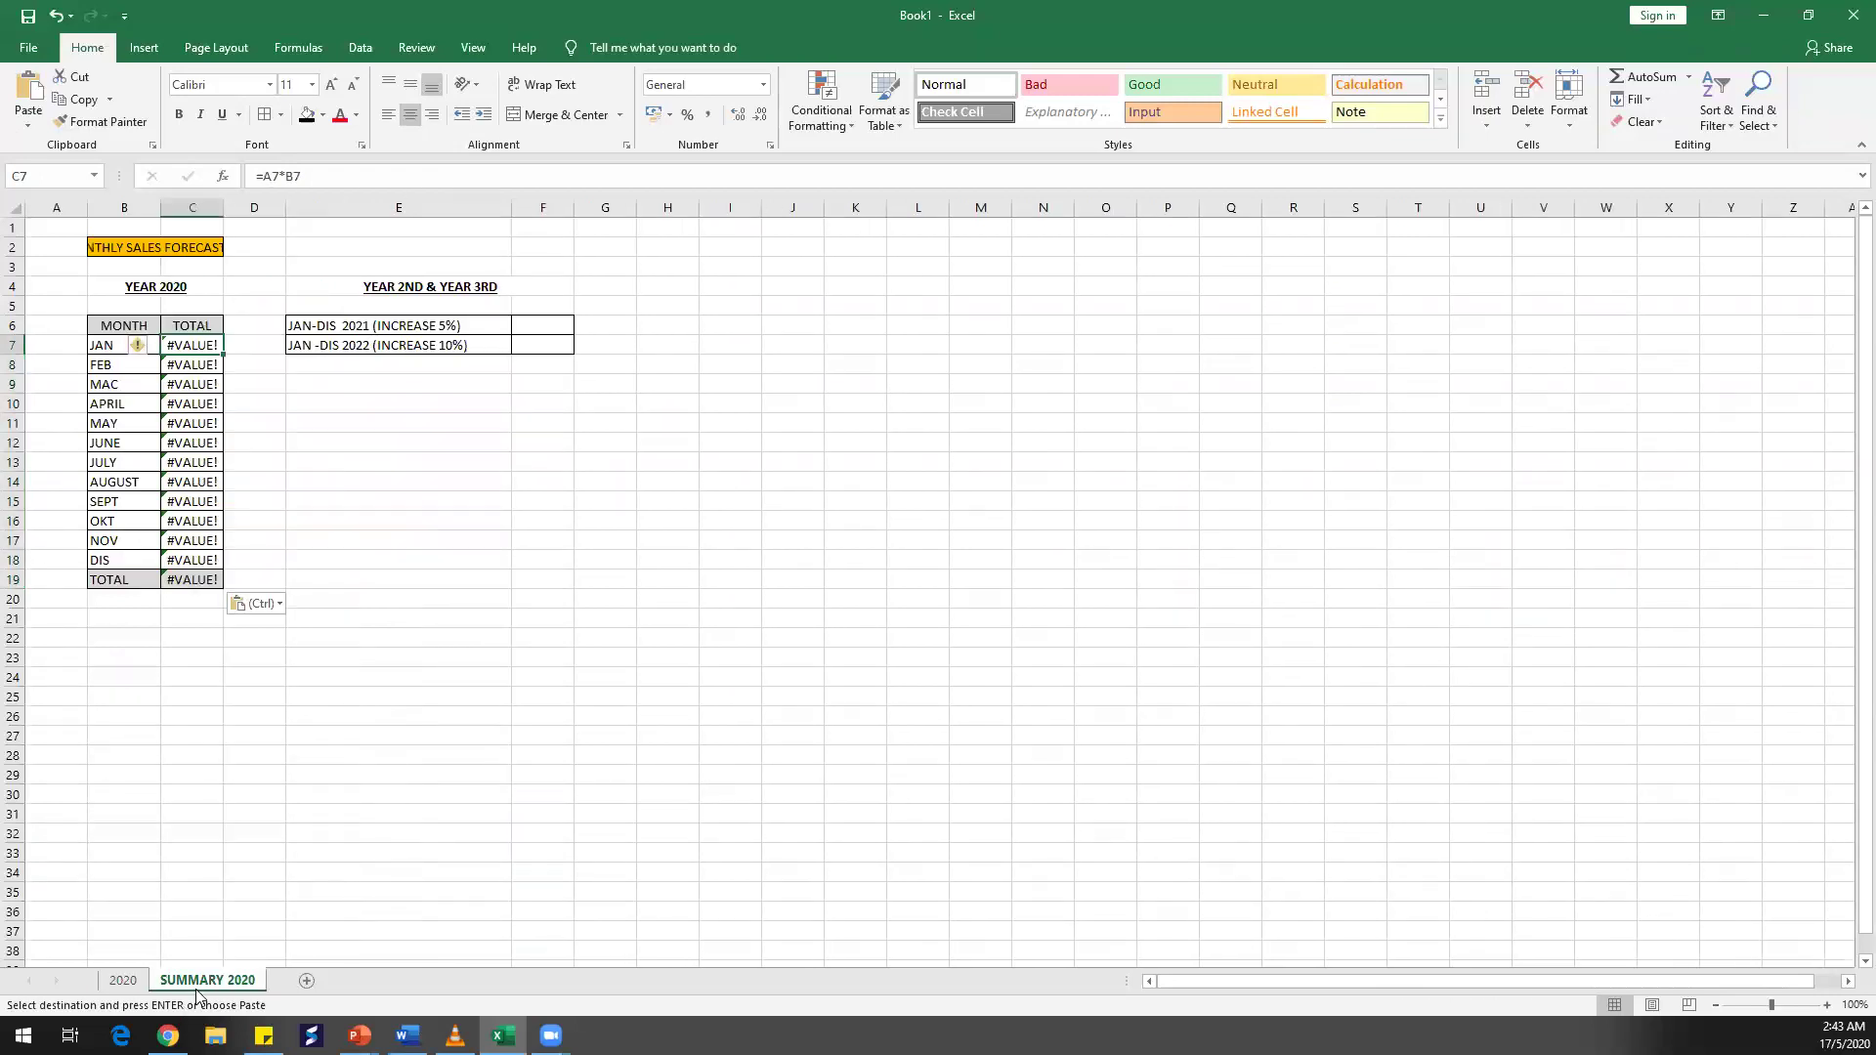
Undo the paste in the TOTAL column of the SUMMARY 2020 sheet
{"action": "left_click", "coordinate": [203, 340]}
{"action": "key", "text": "ctrl+z"}
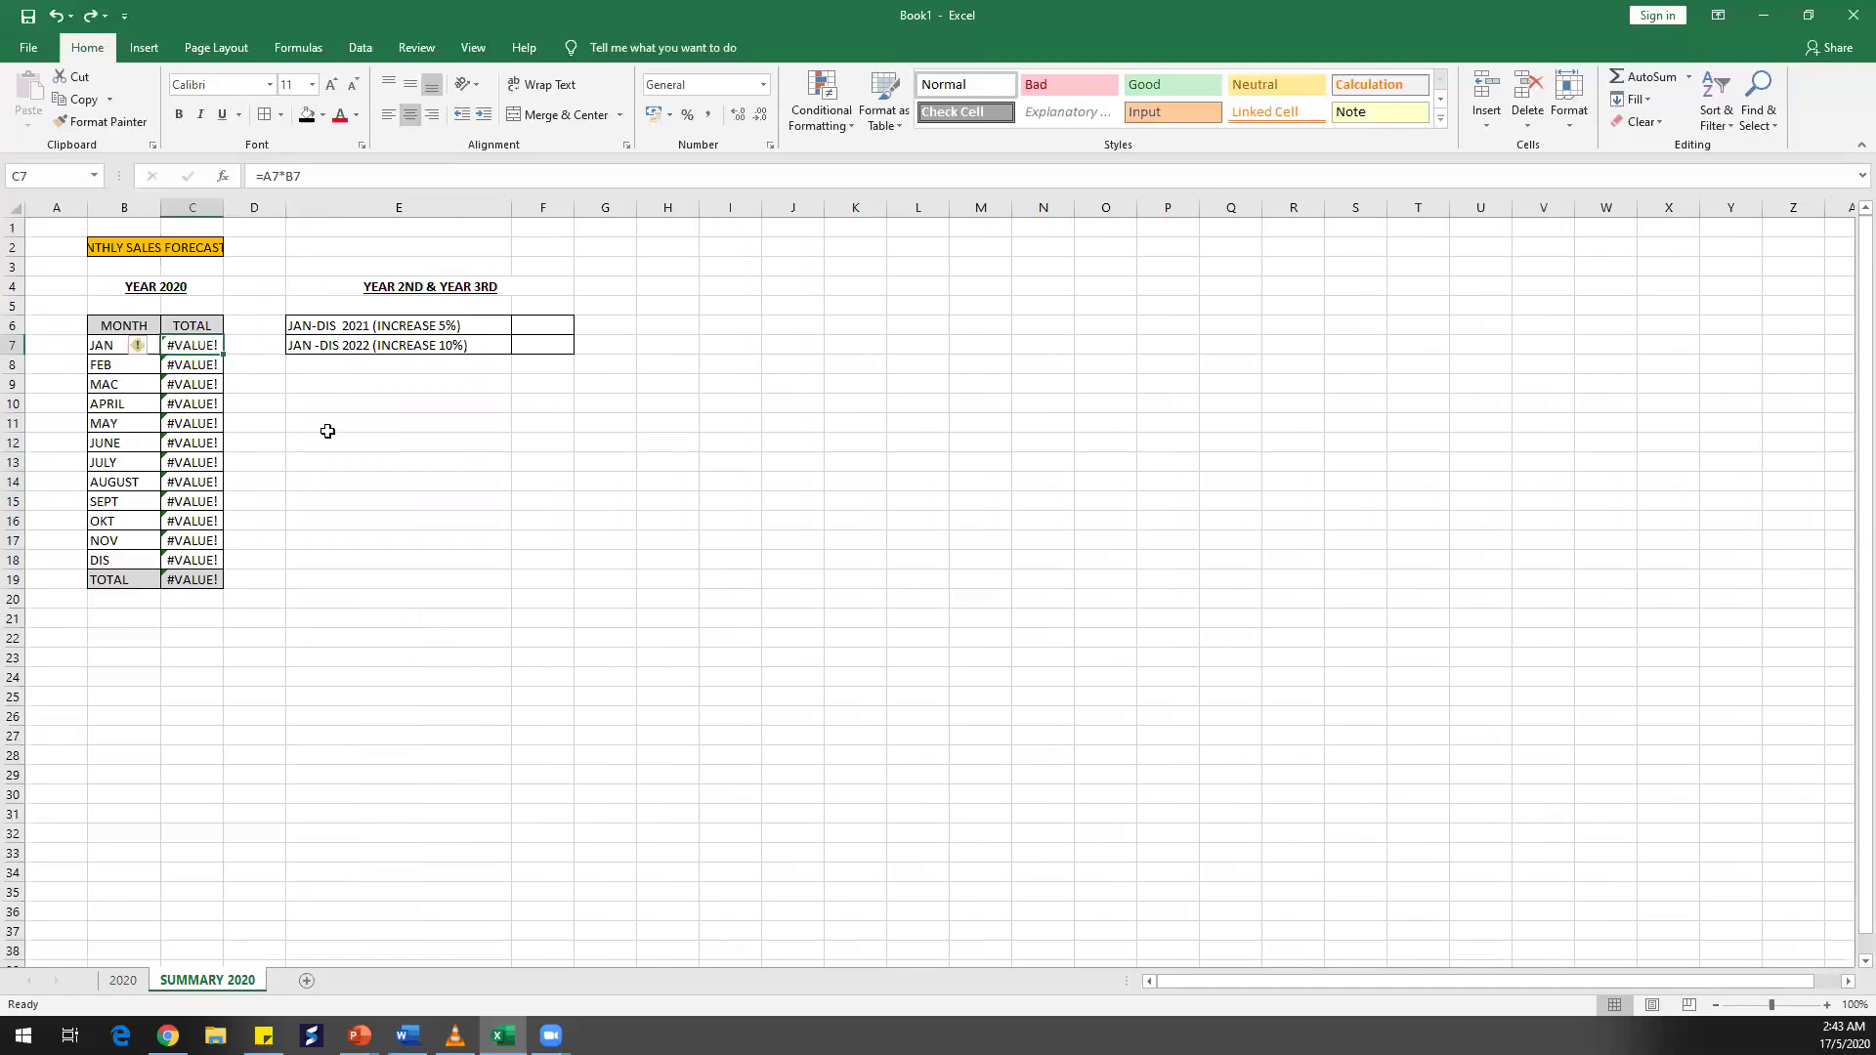
{"action": "left_click_drag", "start_coordinate": [222, 208], "coordinate": [256, 209]}
{"action": "key", "text": "ctrl+z"}
{"action": "key", "text": "ctrl+z"}
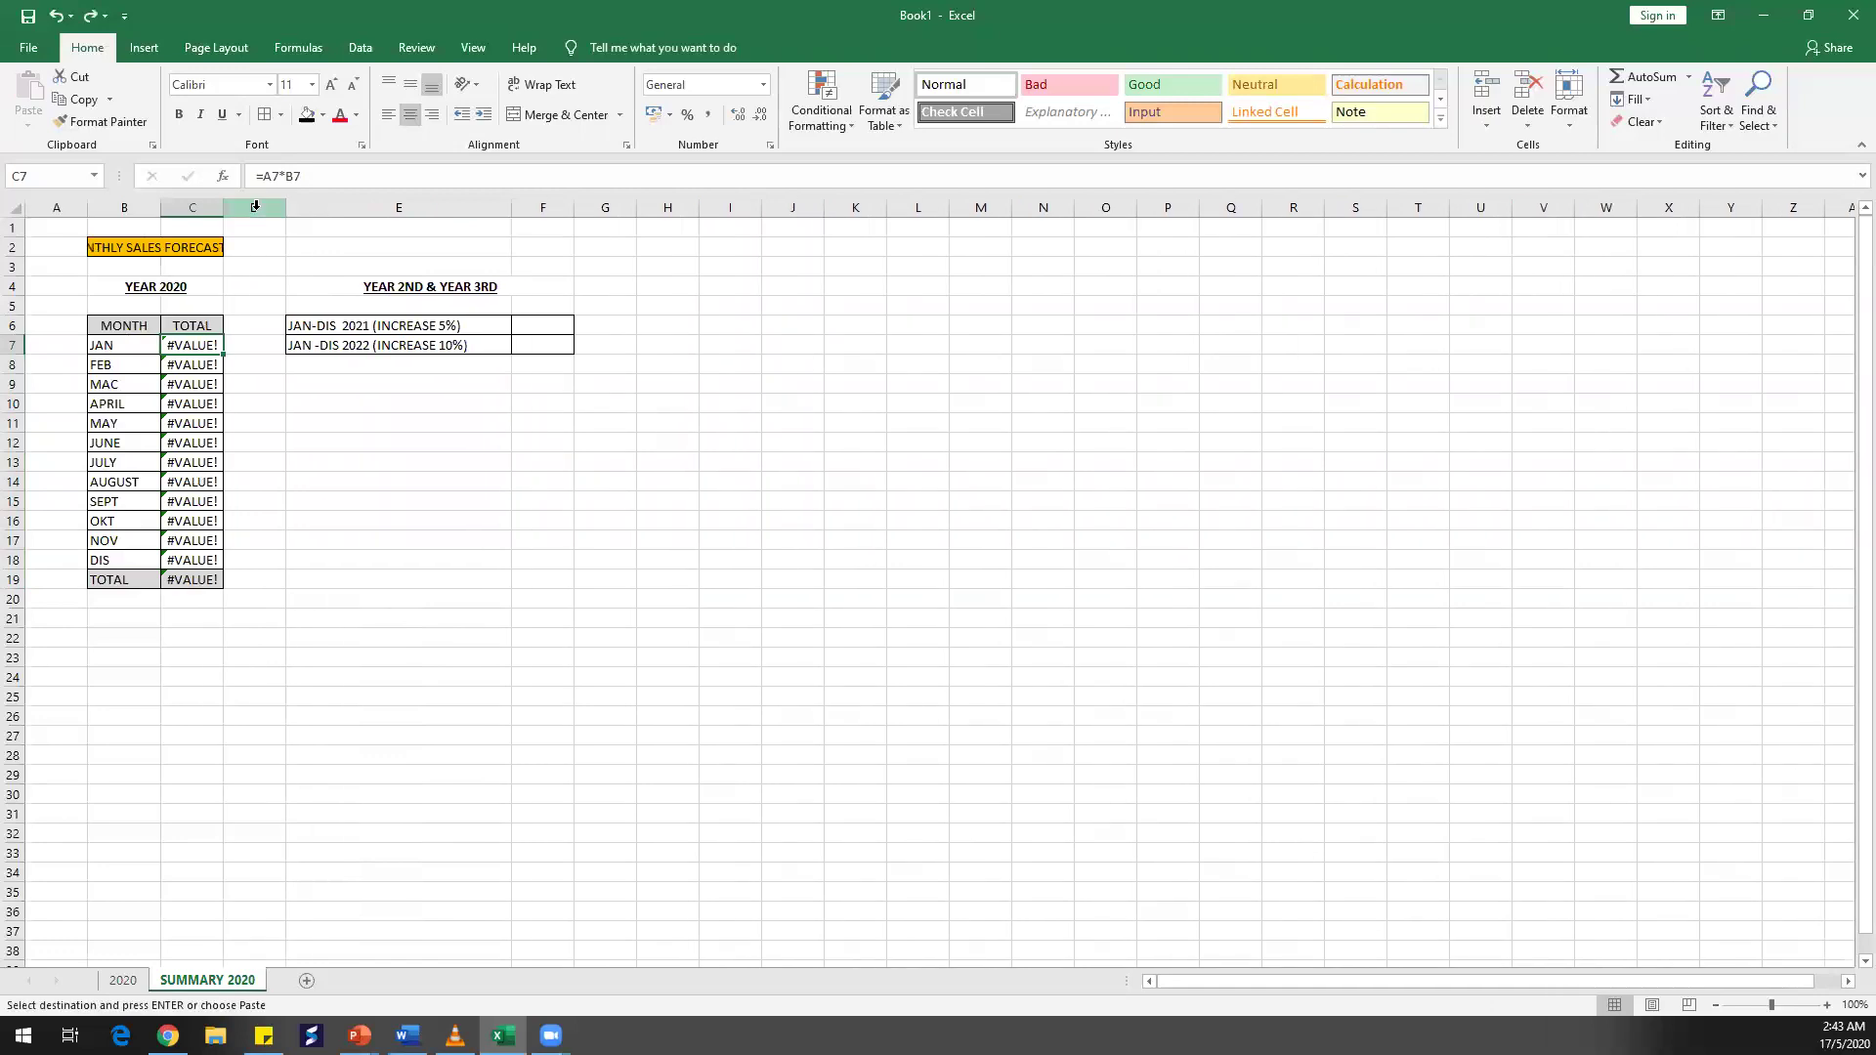
Paste the copied total sales as values only, starting at January's TOTAL cell C7
{"action": "right_click", "coordinate": [214, 351]}
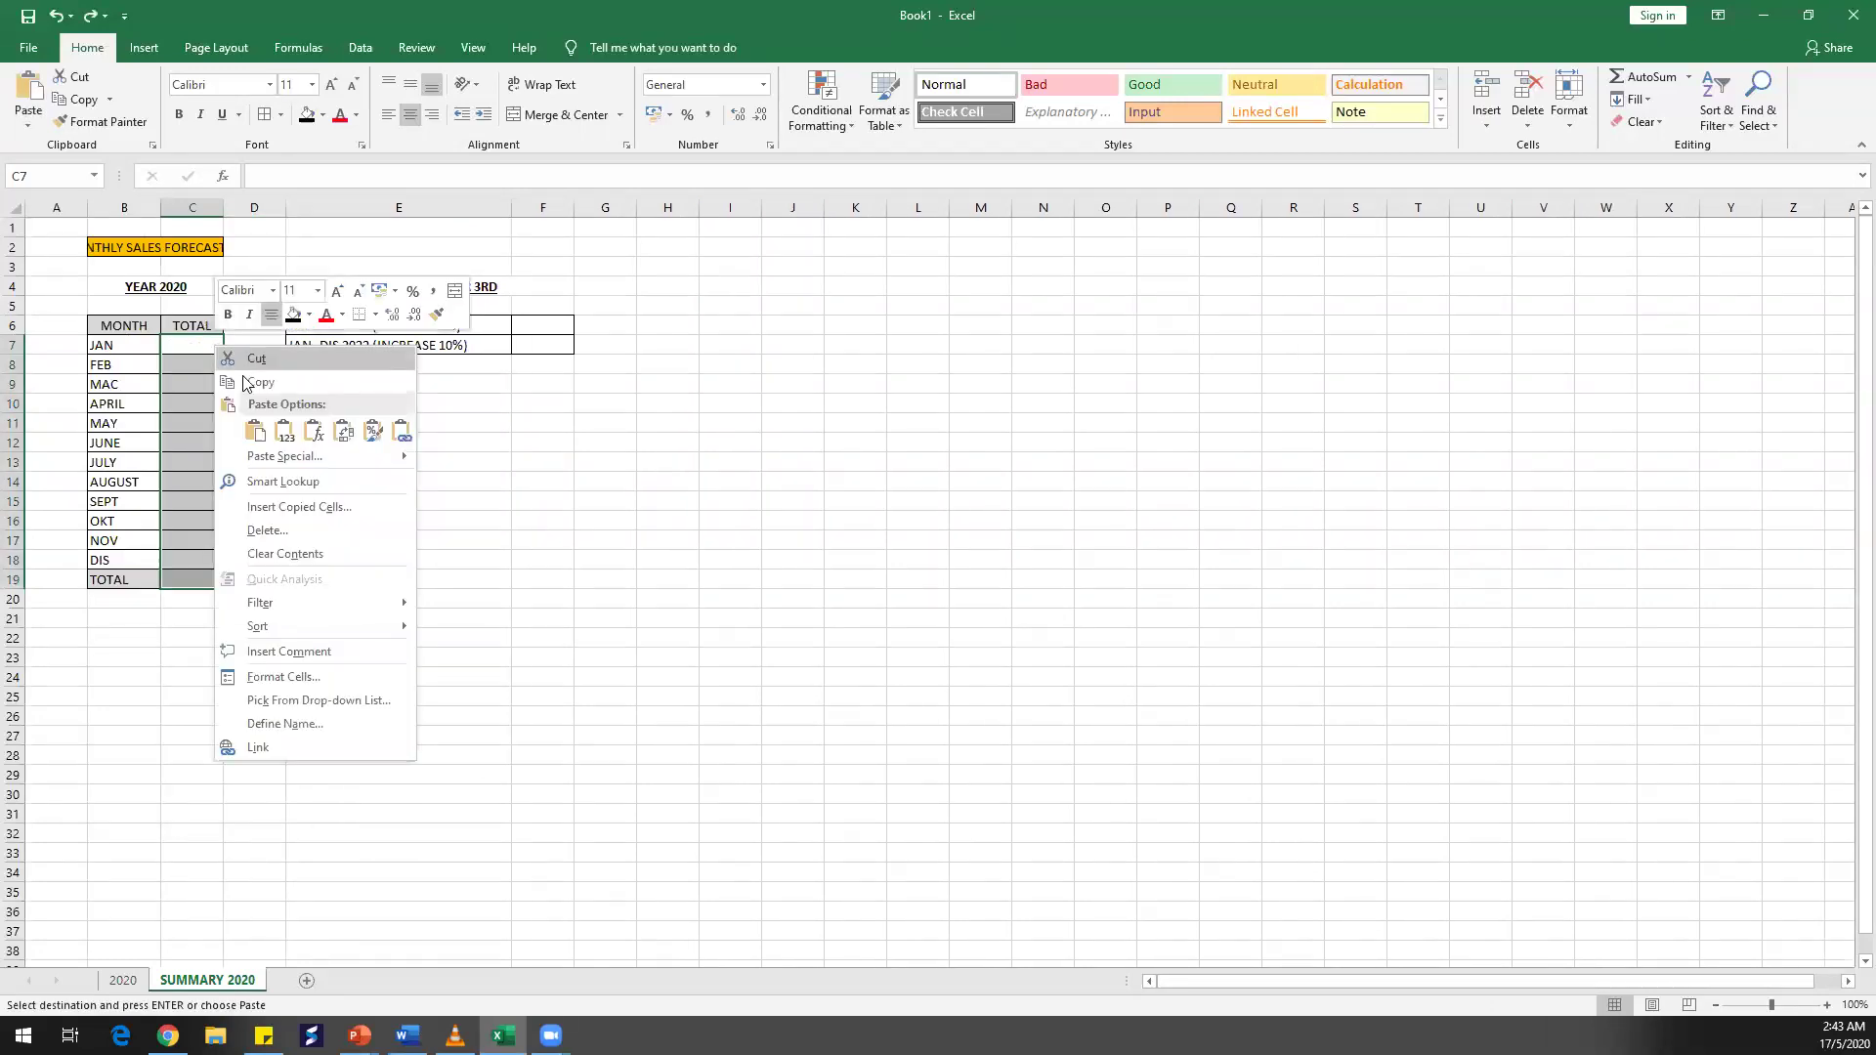
{"action": "left_click", "coordinate": [280, 428]}
{"action": "left_click", "coordinate": [314, 458]}
Centre the totals in C7:C19 and widen column C until the full MONTHLY SALES FORECASTING title fits
{"action": "left_click_drag", "start_coordinate": [189, 353], "coordinate": [192, 581]}
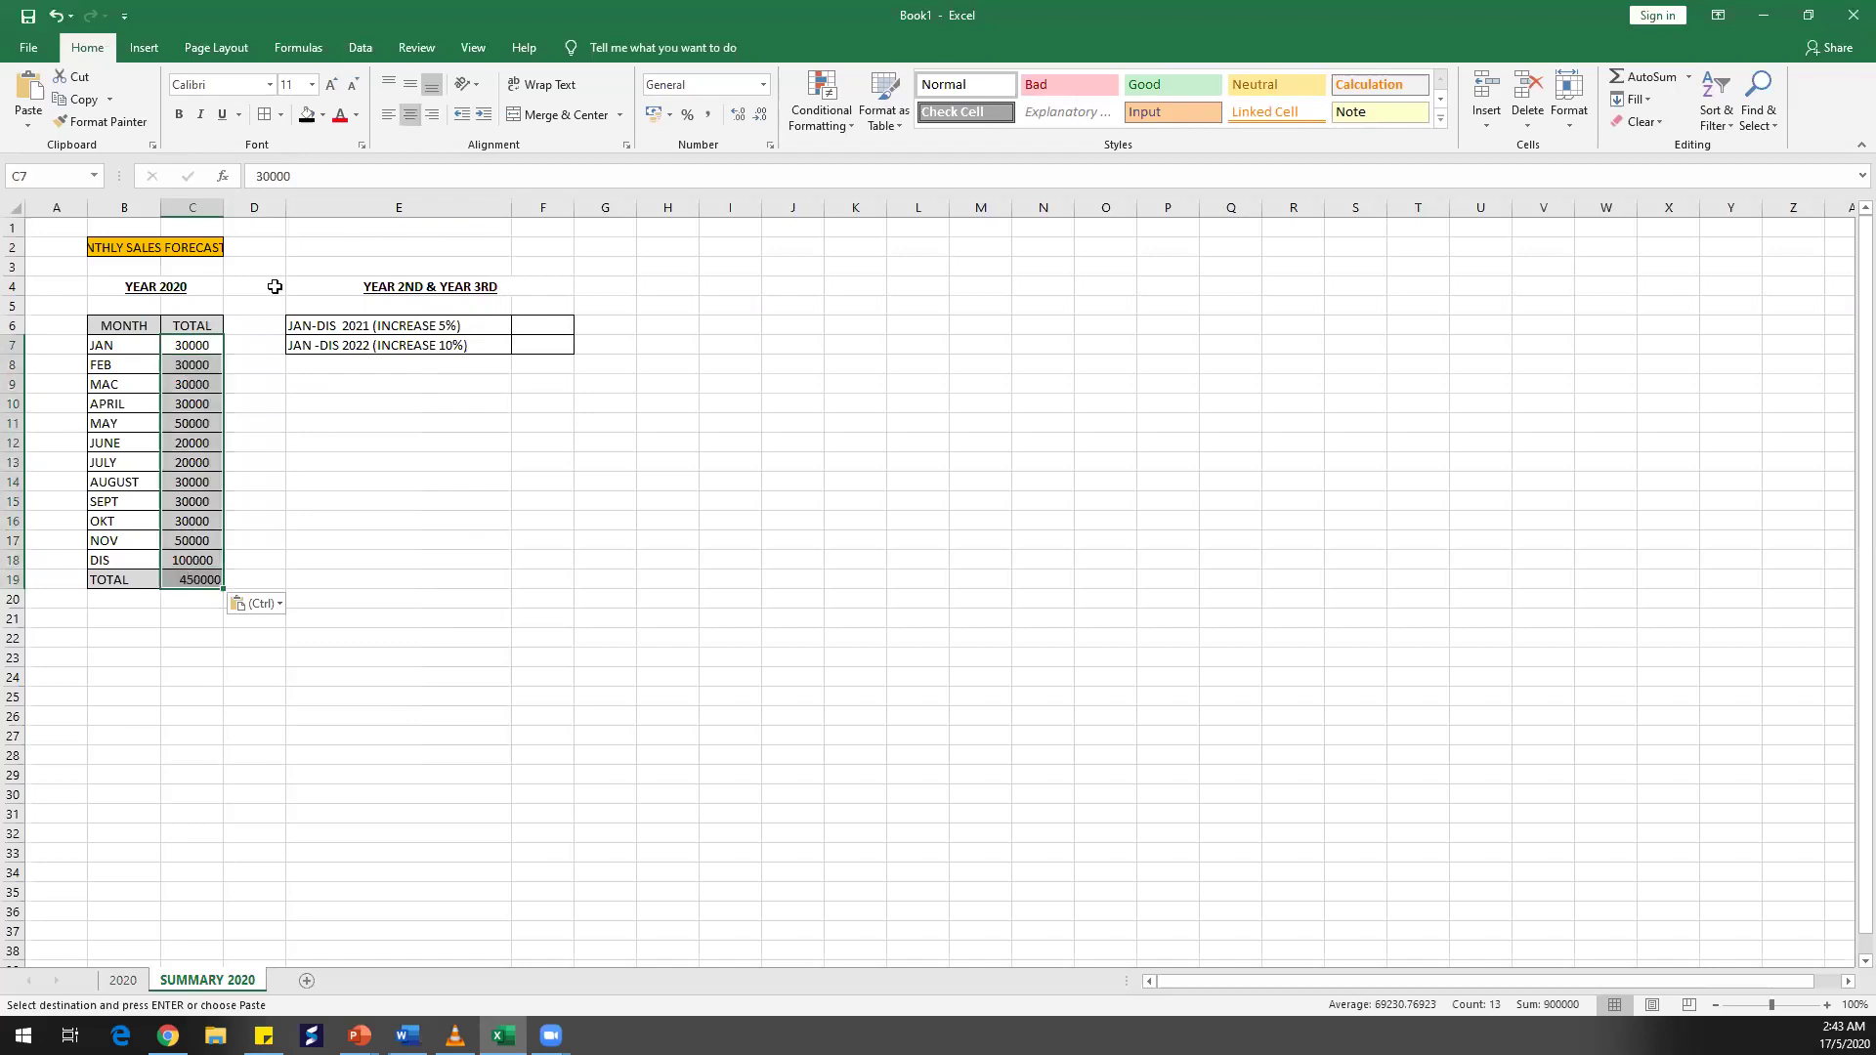
{"action": "left_click", "coordinate": [408, 117]}
{"action": "left_click", "coordinate": [409, 119]}
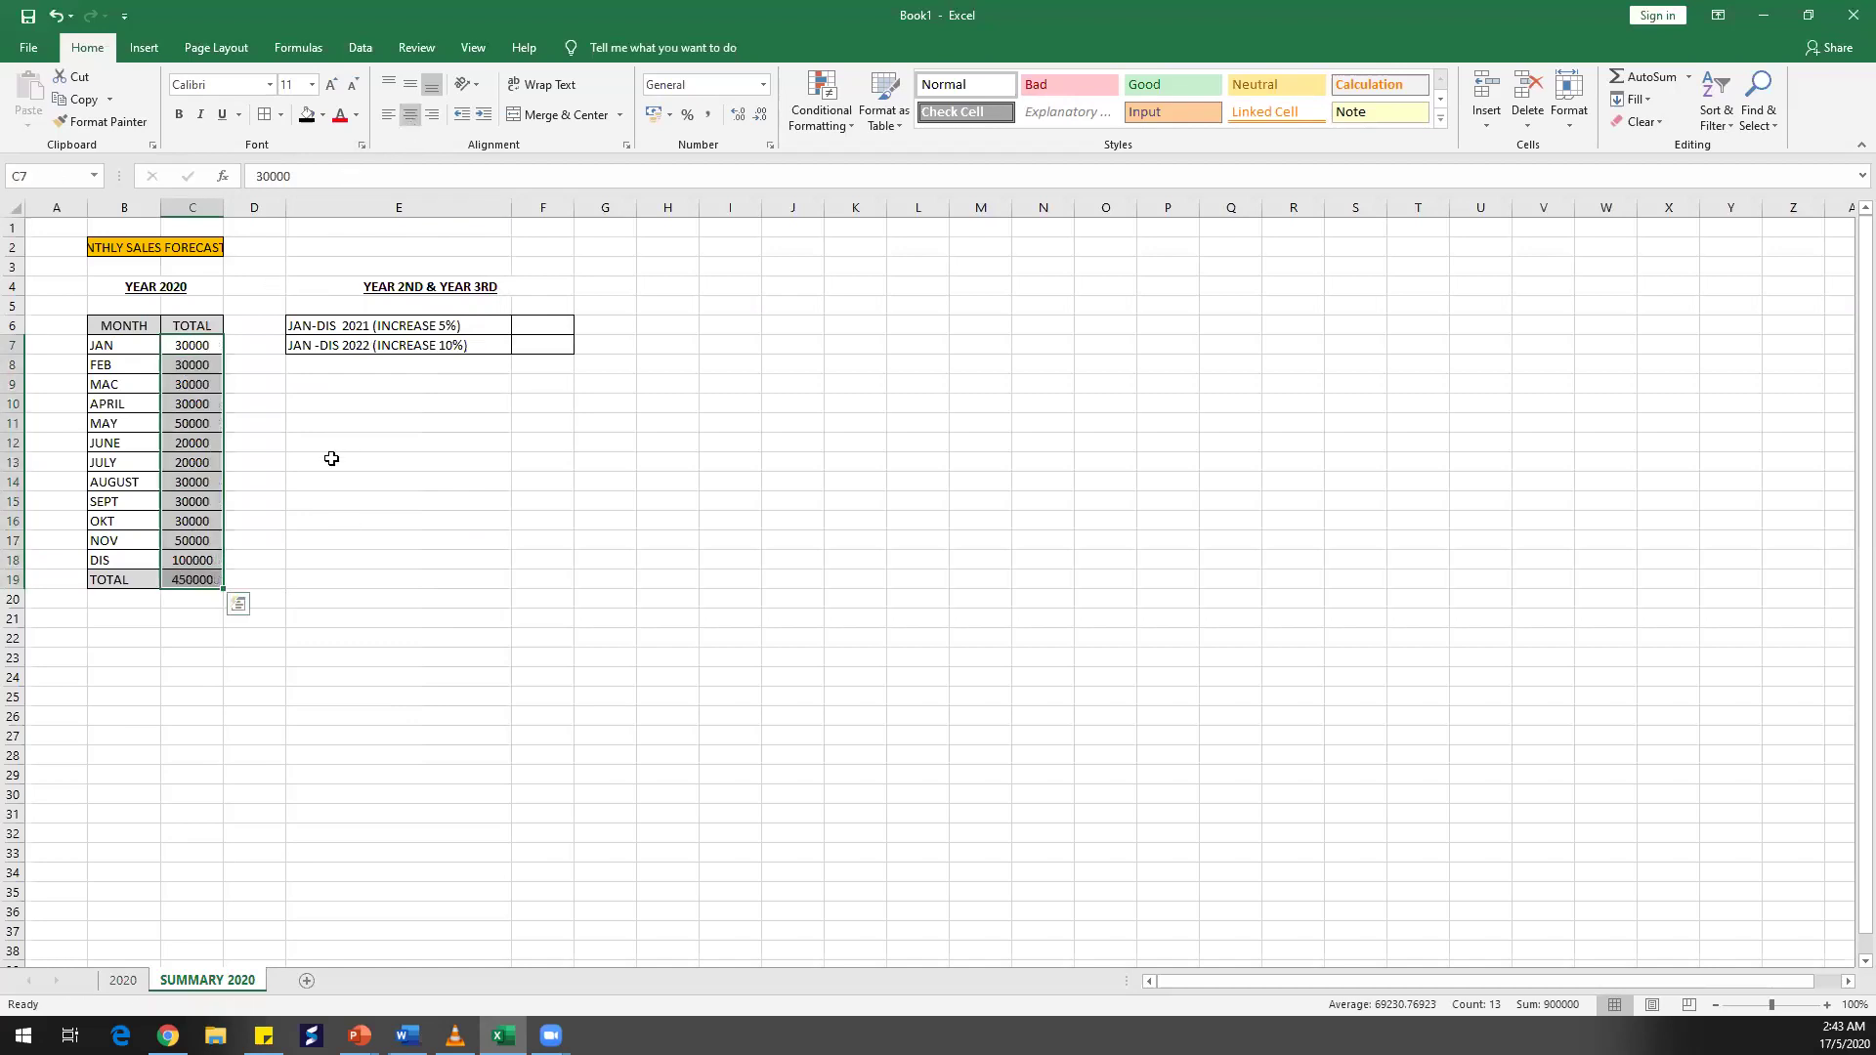
{"action": "left_click", "coordinate": [331, 460]}
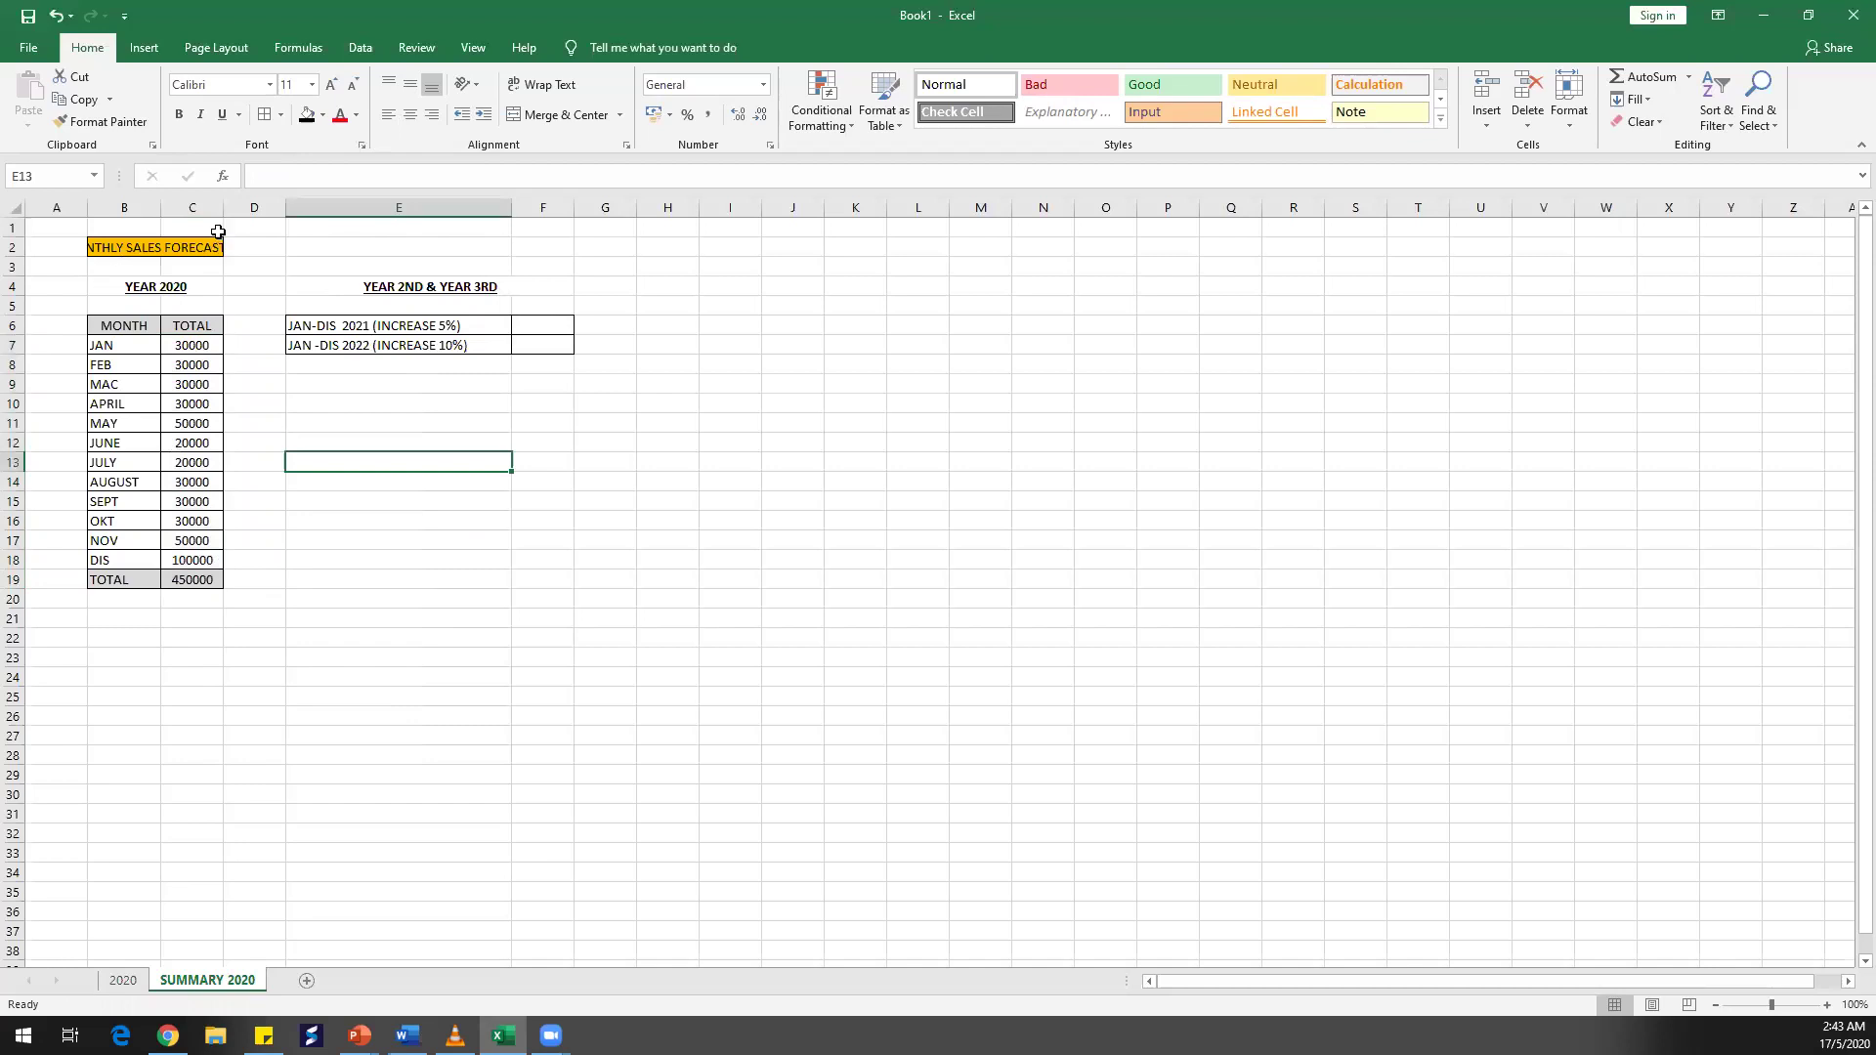
{"action": "left_click_drag", "start_coordinate": [224, 207], "coordinate": [350, 206]}
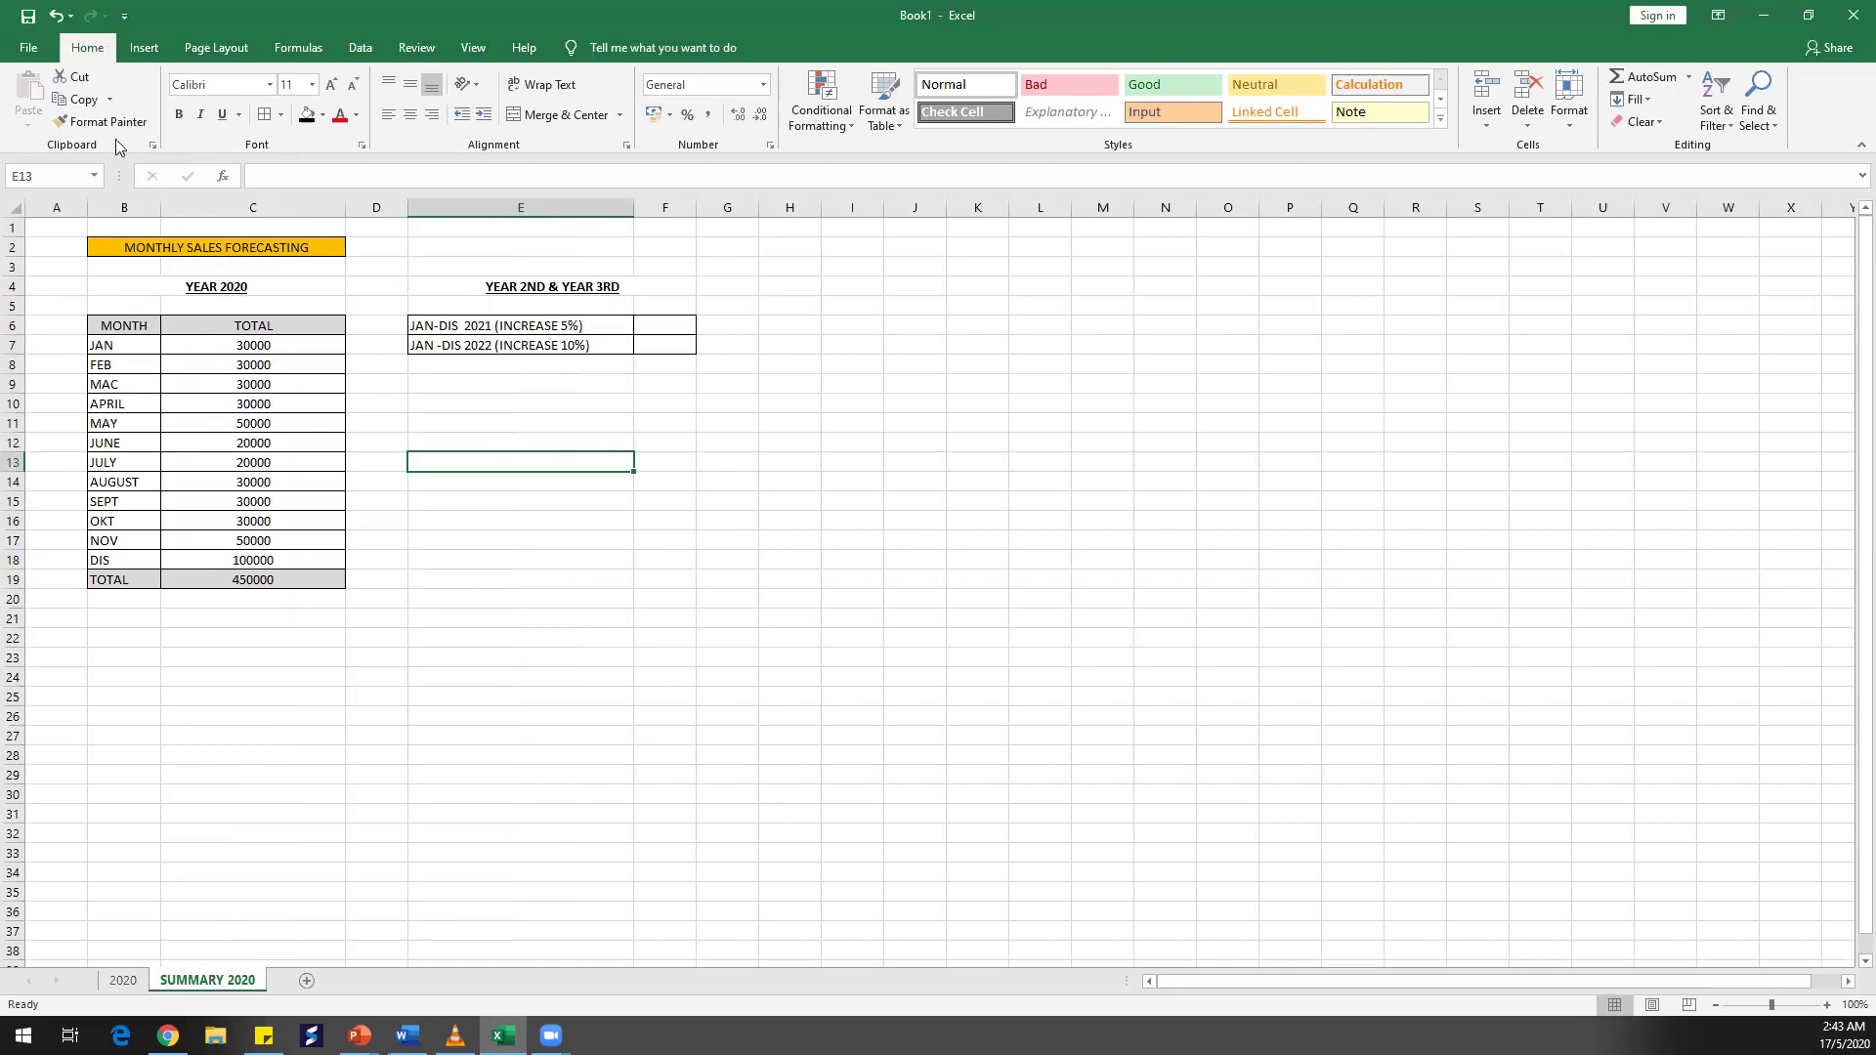
{"action": "left_click", "coordinate": [122, 980]}
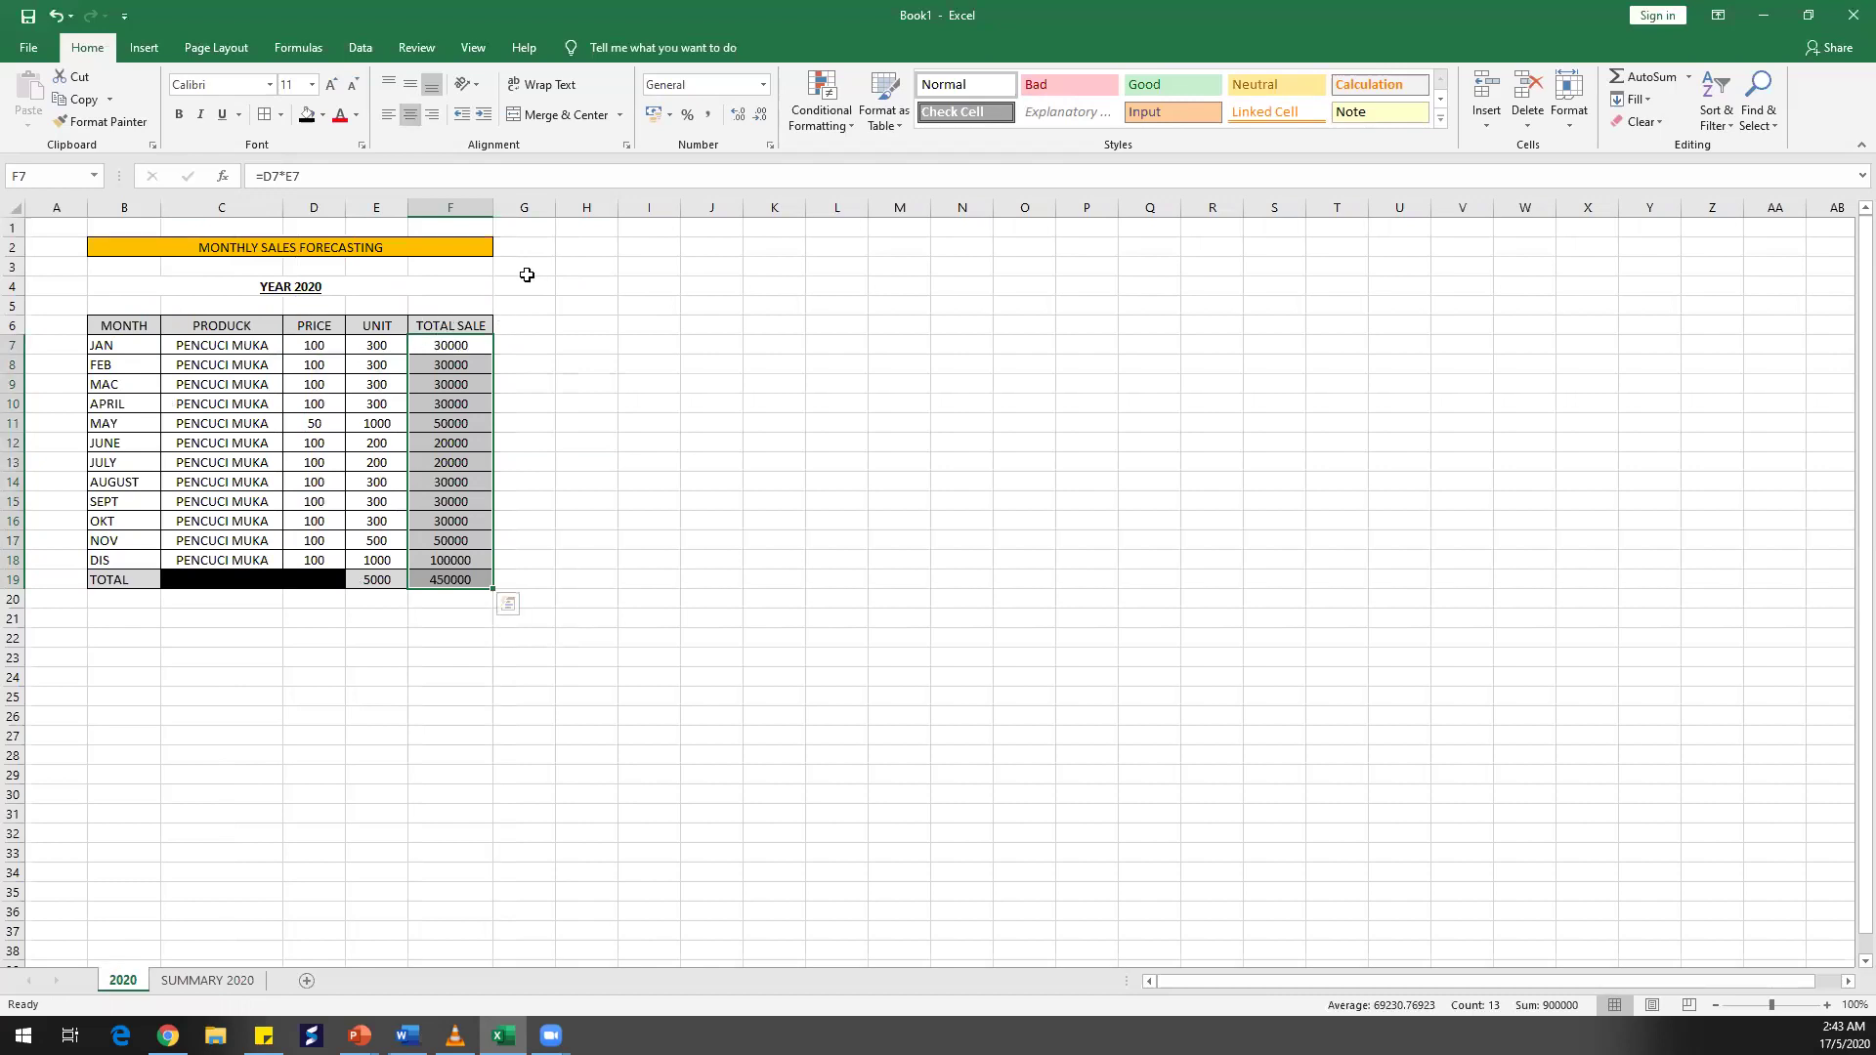
{"action": "left_click", "coordinate": [210, 981]}
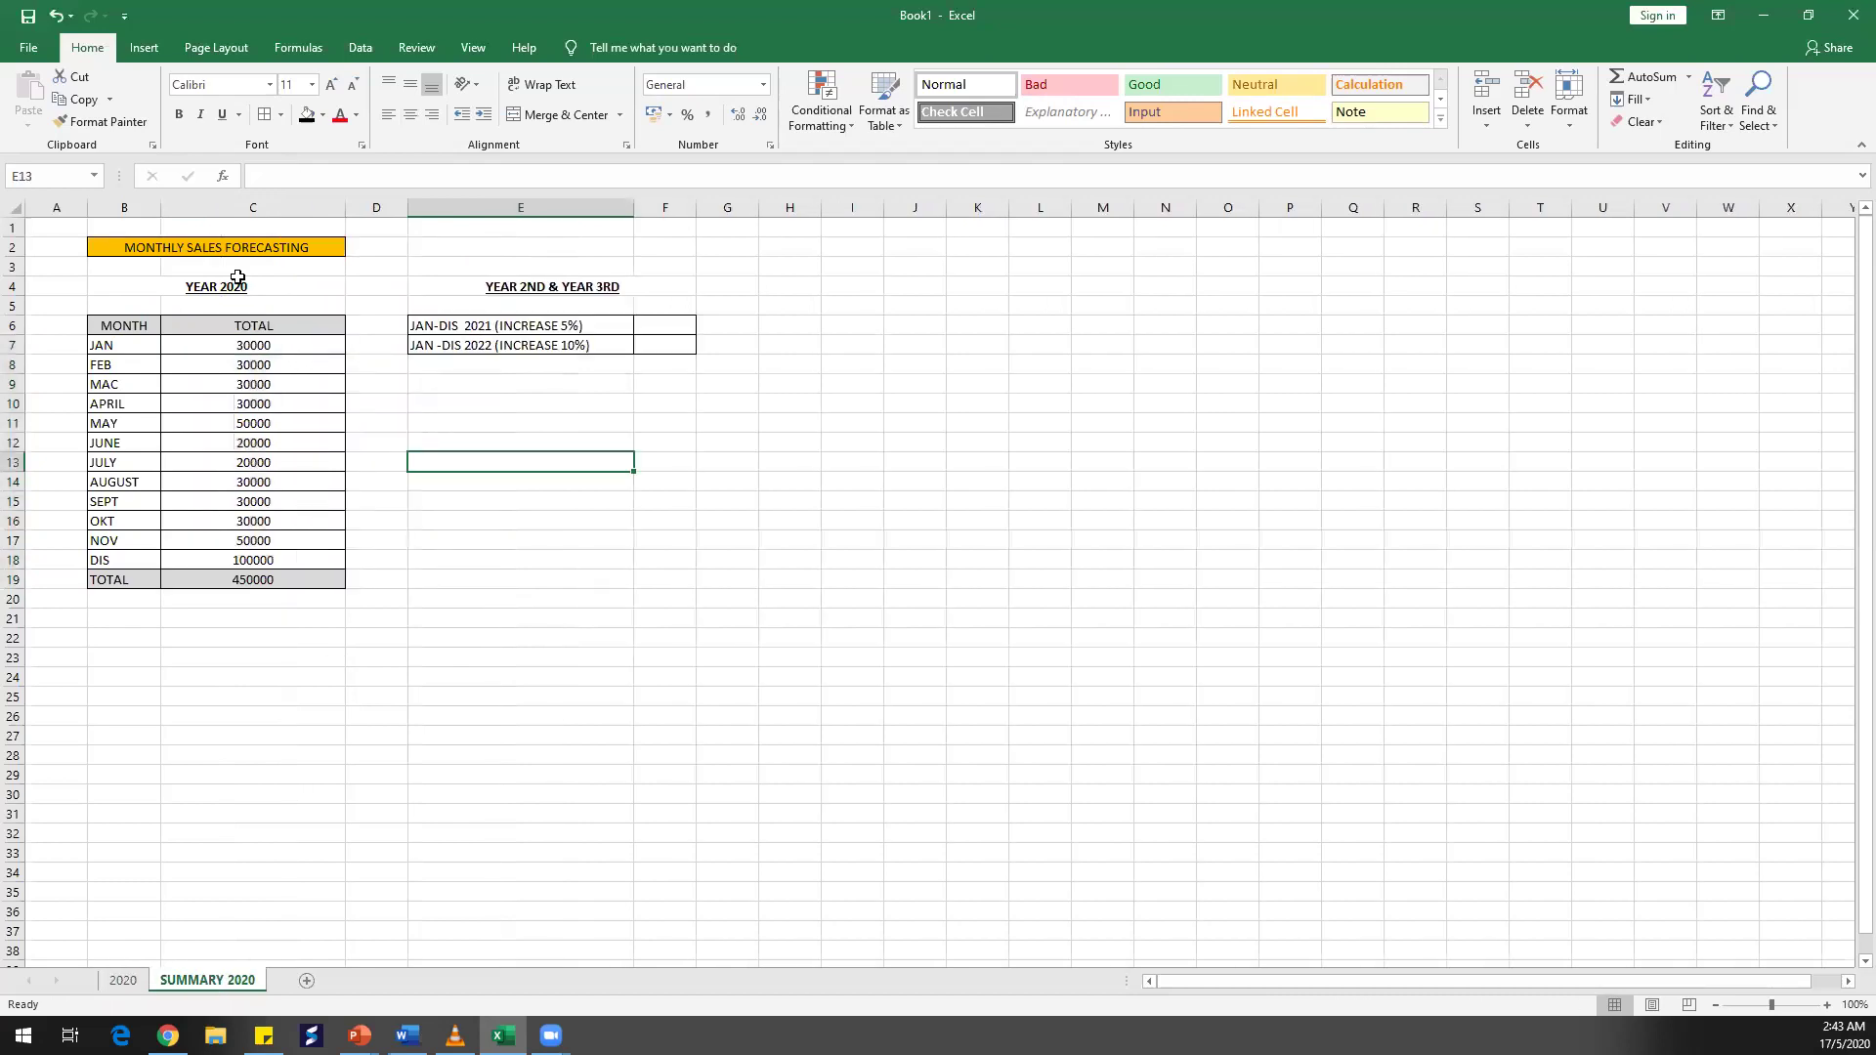
{"action": "left_click", "coordinate": [534, 402]}
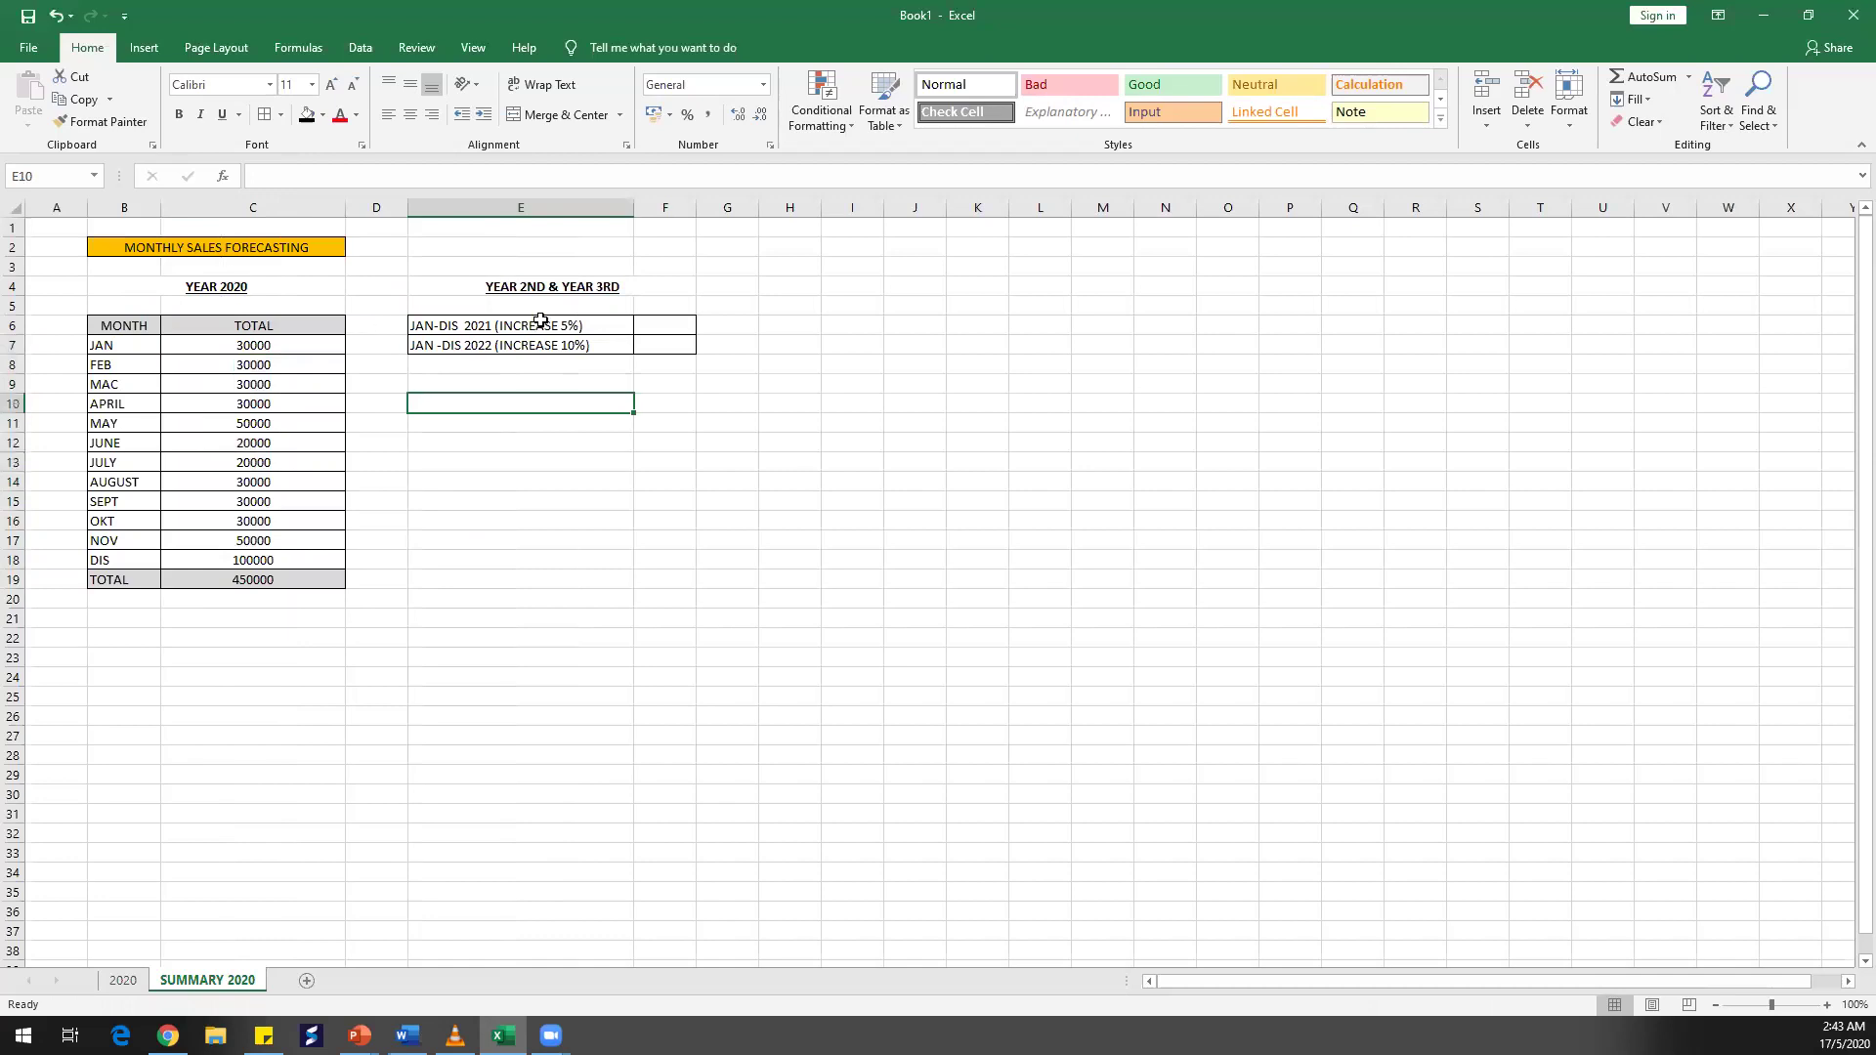
Calculate the 5% increase for JAN-DIS 2021 in F6 with the formula =5/100*C19
{"action": "left_click", "coordinate": [460, 326]}
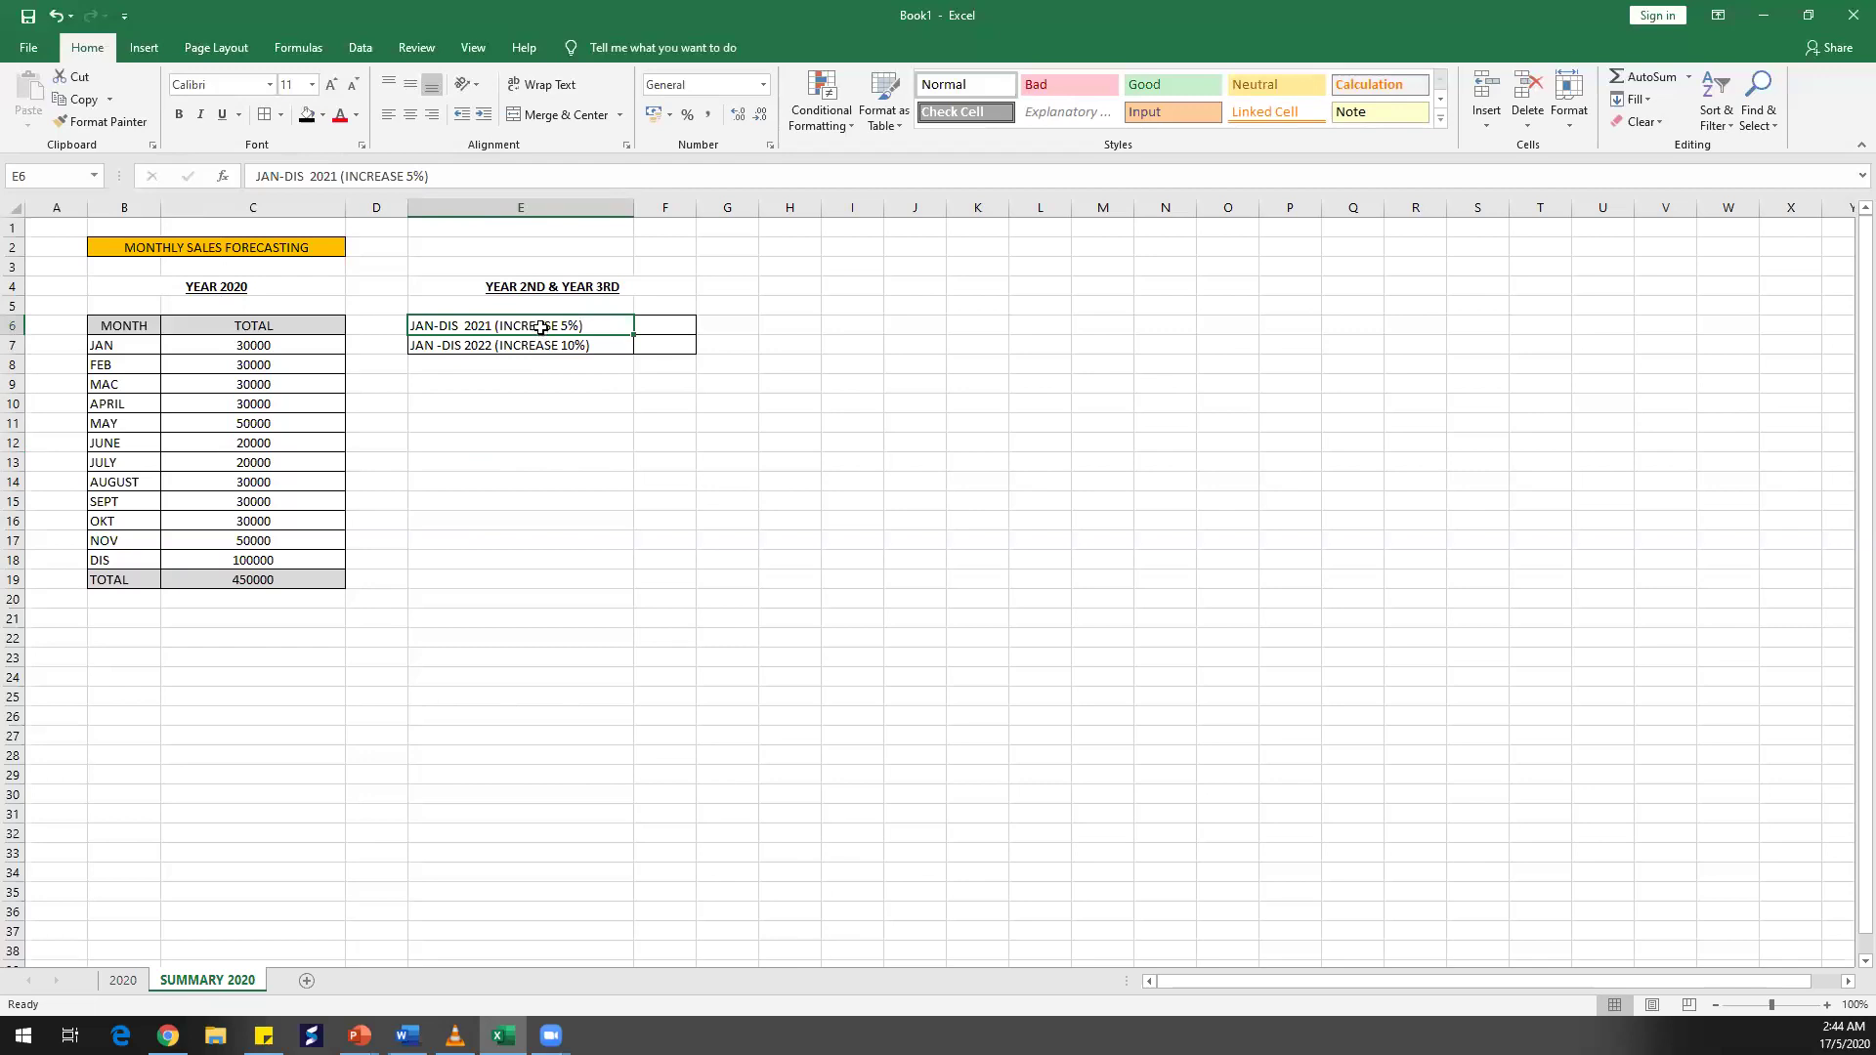
{"action": "left_click", "coordinate": [662, 323]}
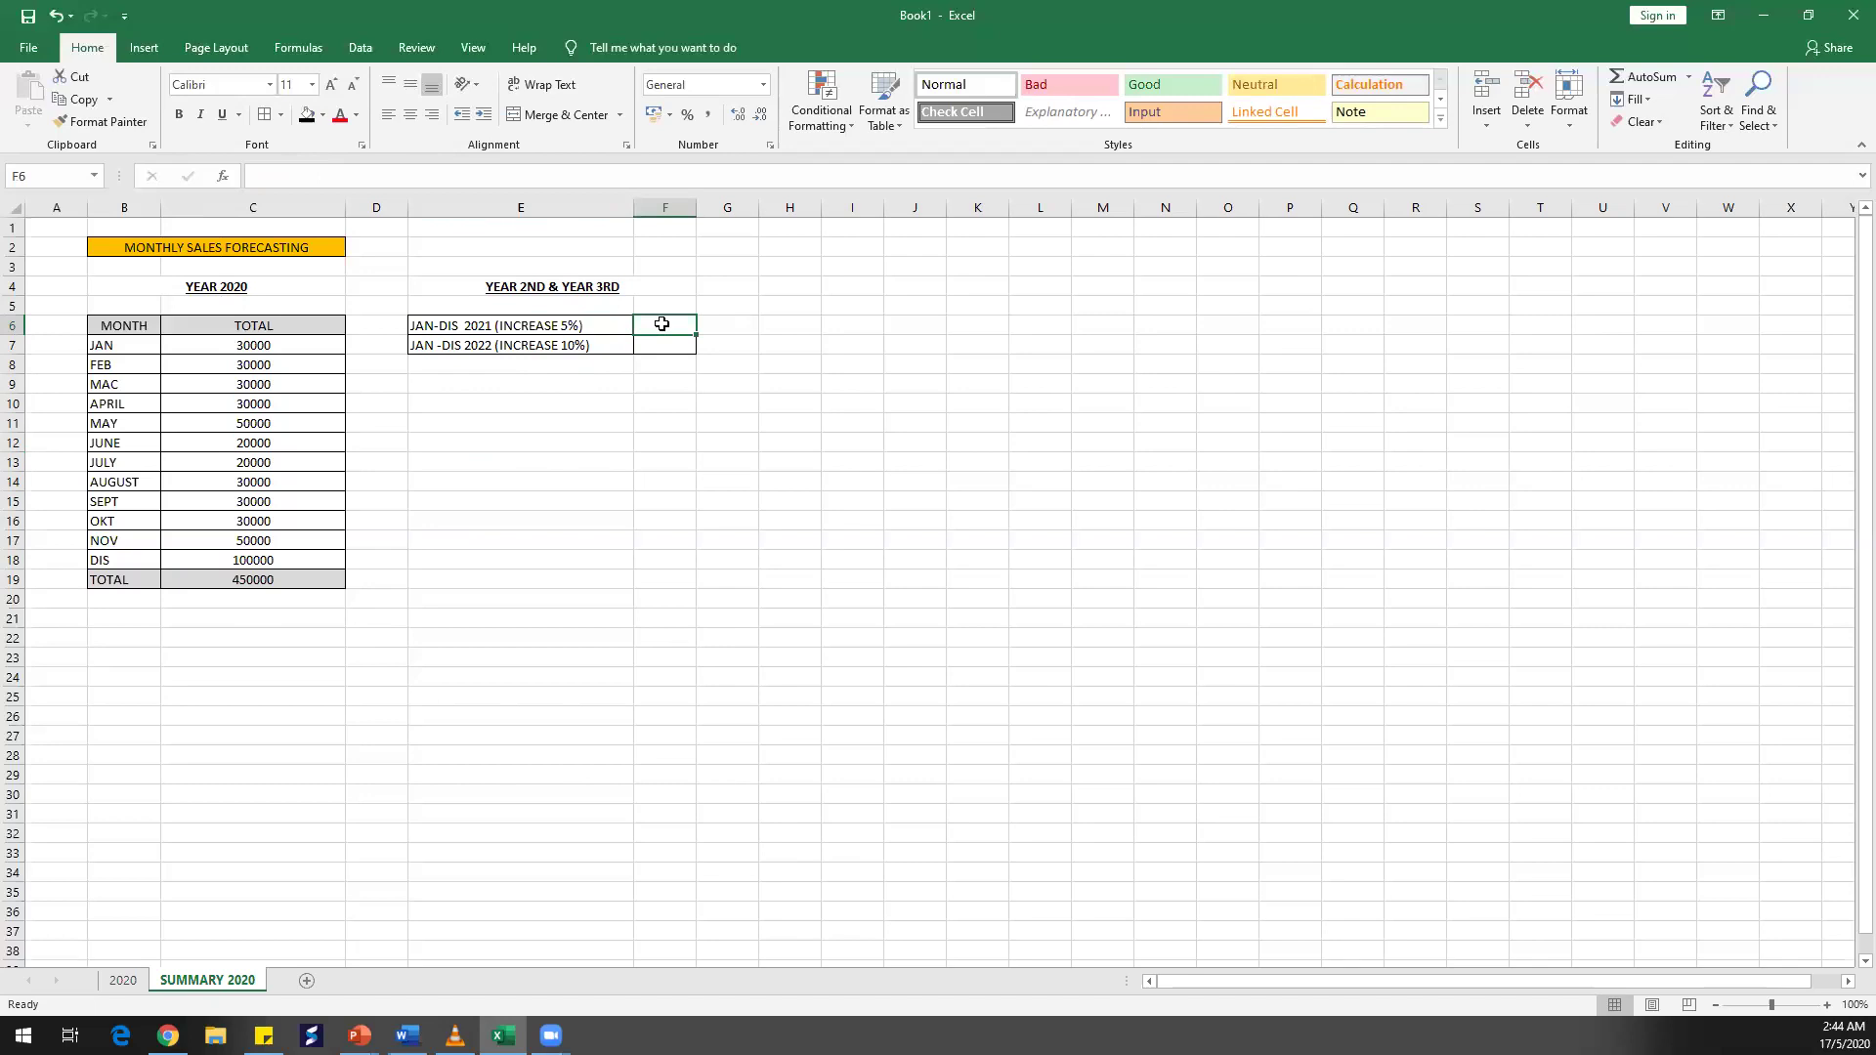
{"action": "type", "text": "=5/100*"}
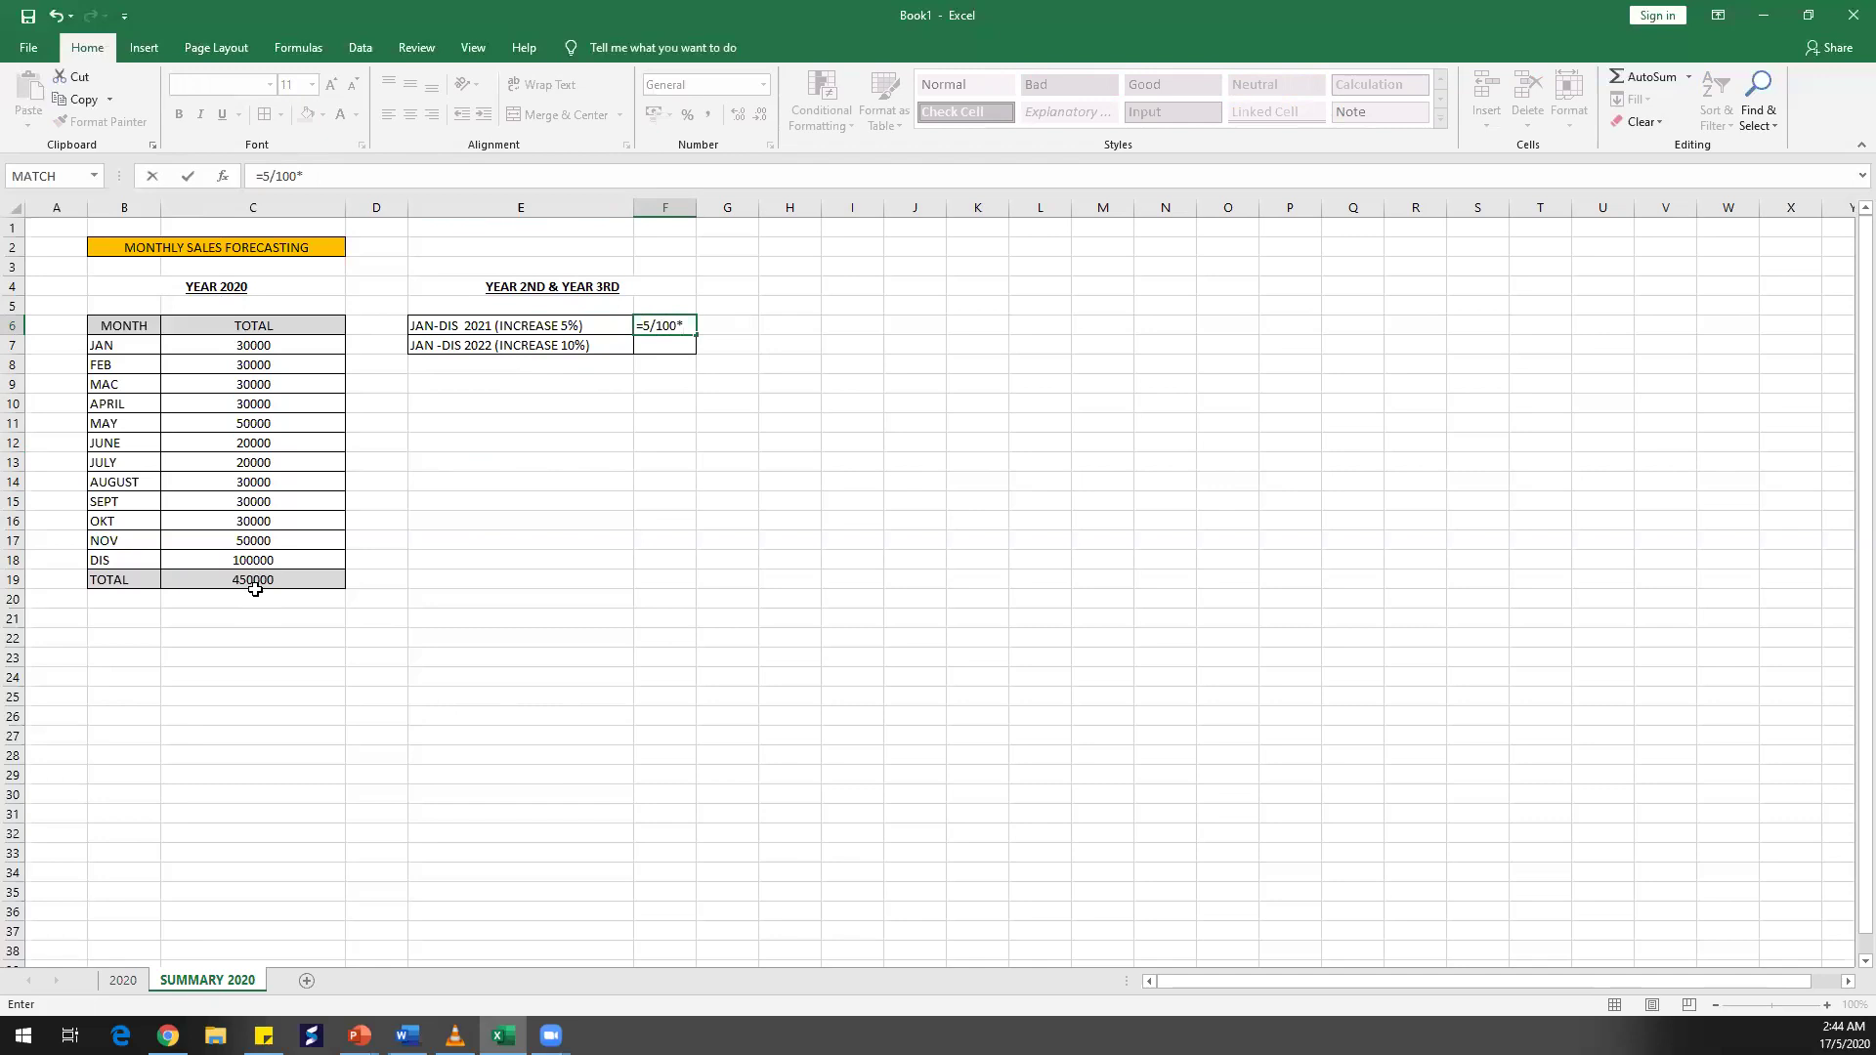
{"action": "left_click", "coordinate": [267, 582]}
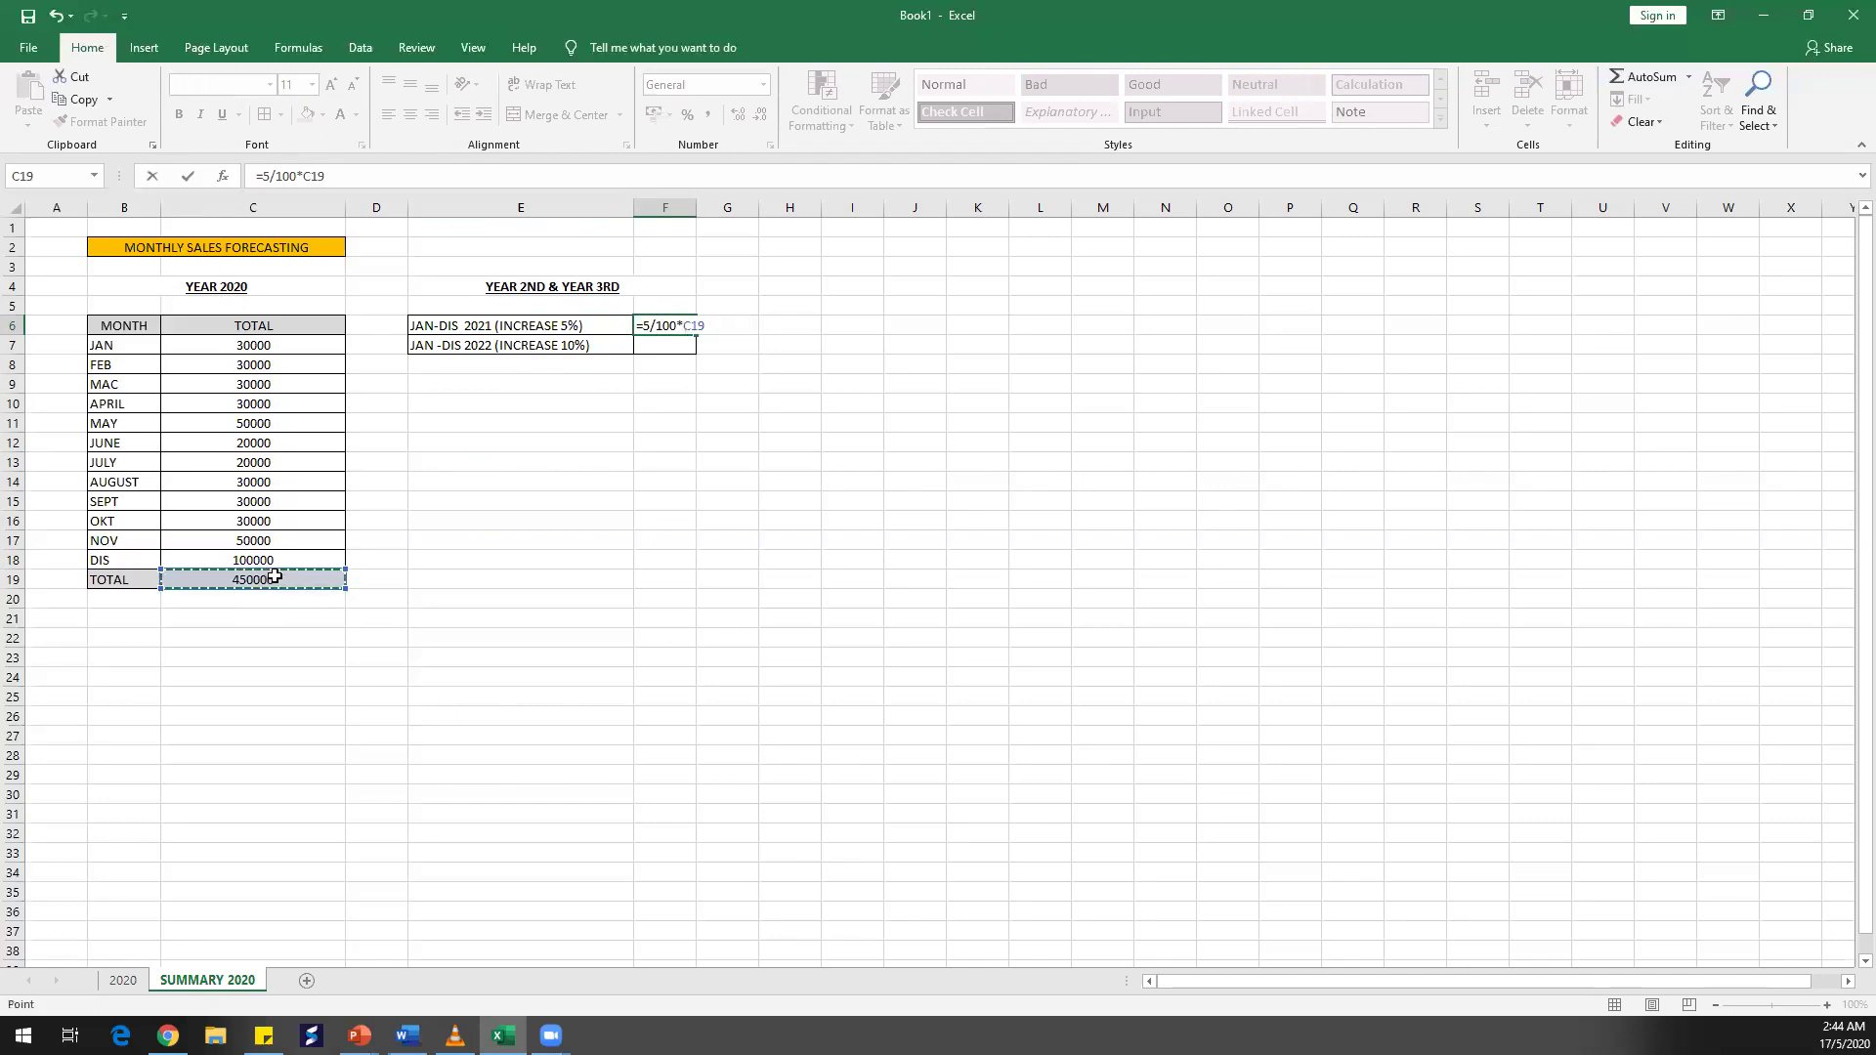
{"action": "key", "text": "Return"}
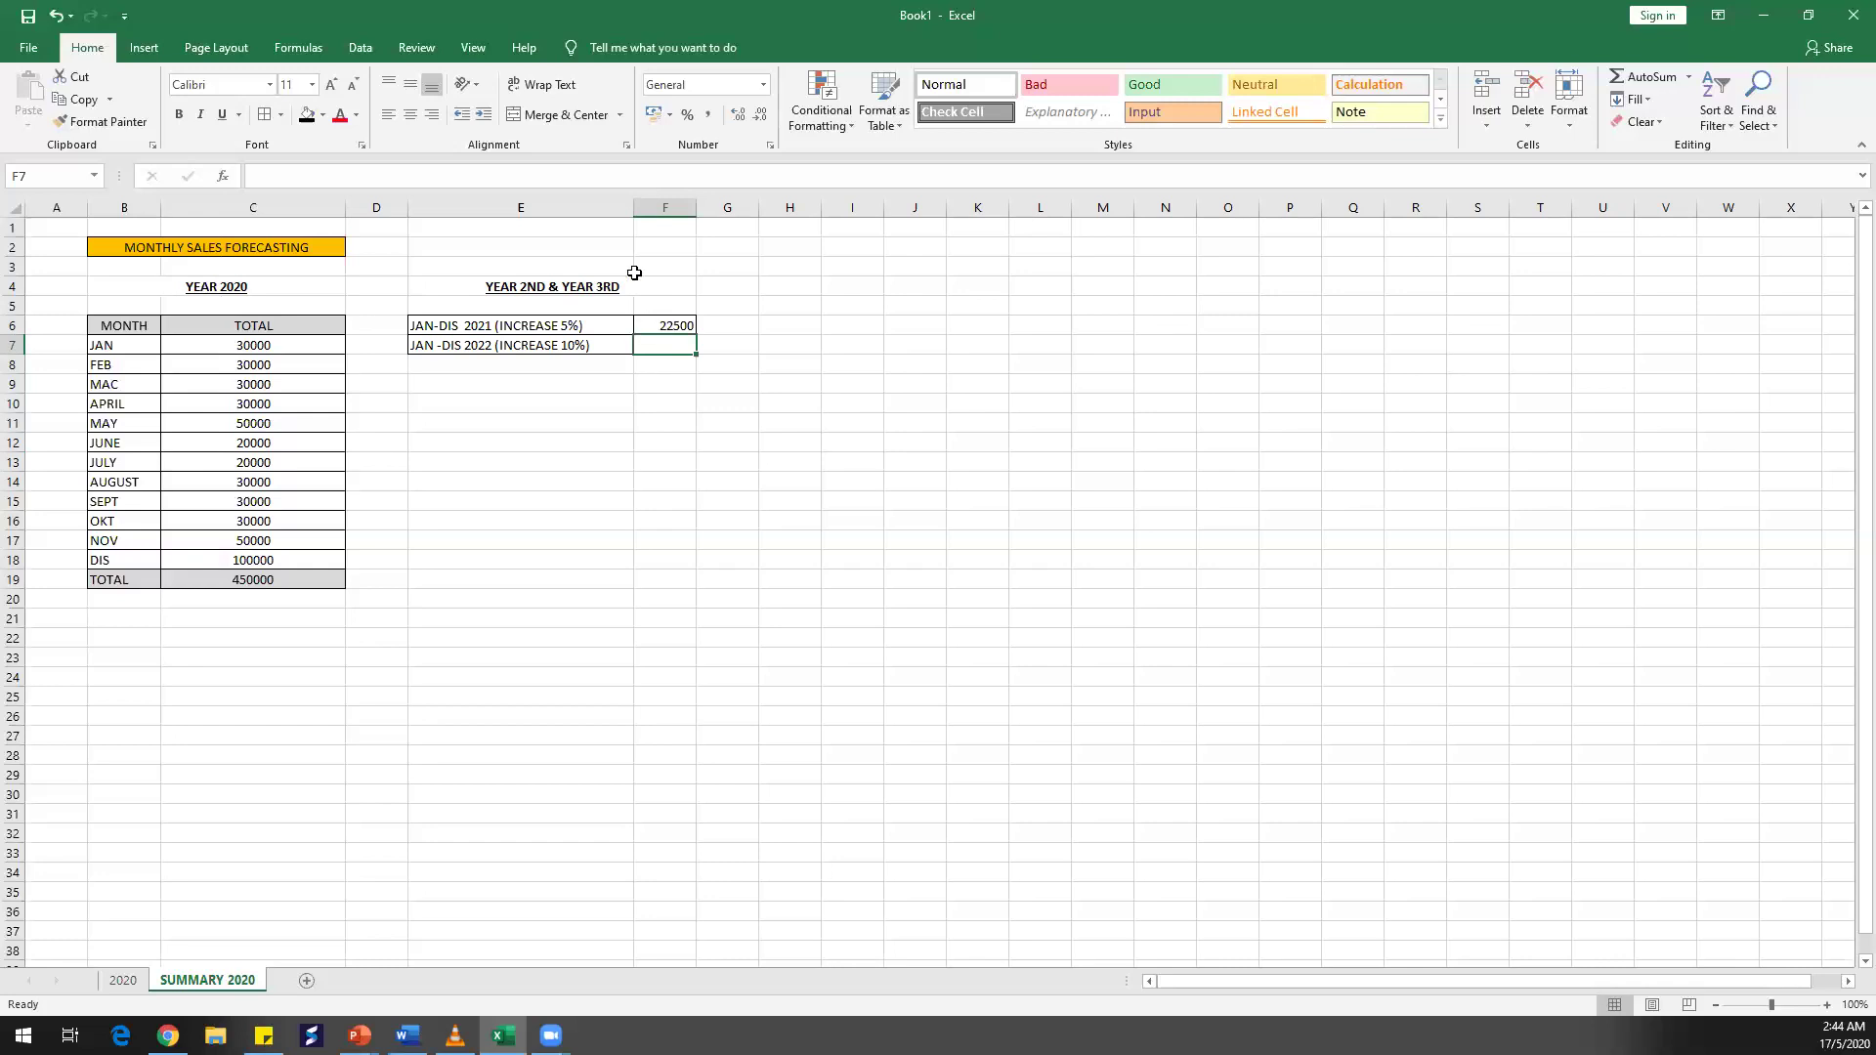
Add the 2021 increase to the 2020 total in G6 with the formula =22500+C19
{"action": "left_click", "coordinate": [734, 325]}
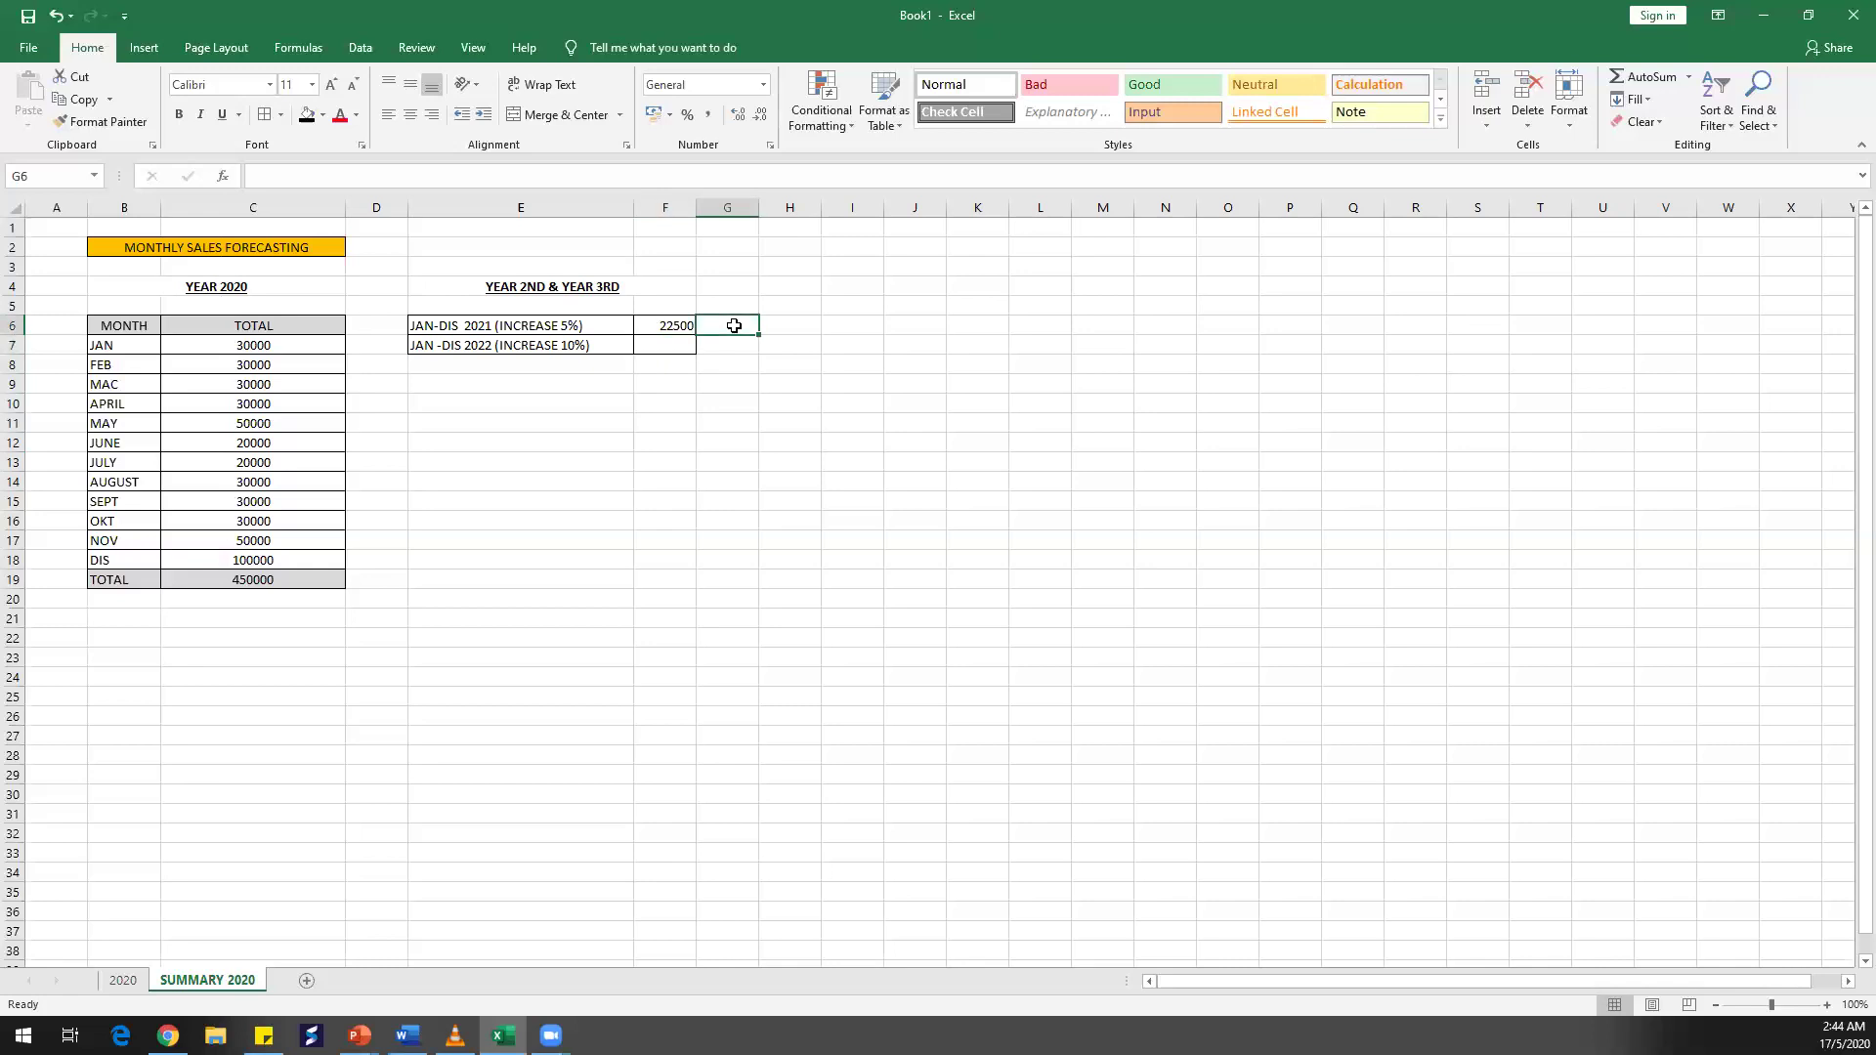
{"action": "type", "text": "=22500"}
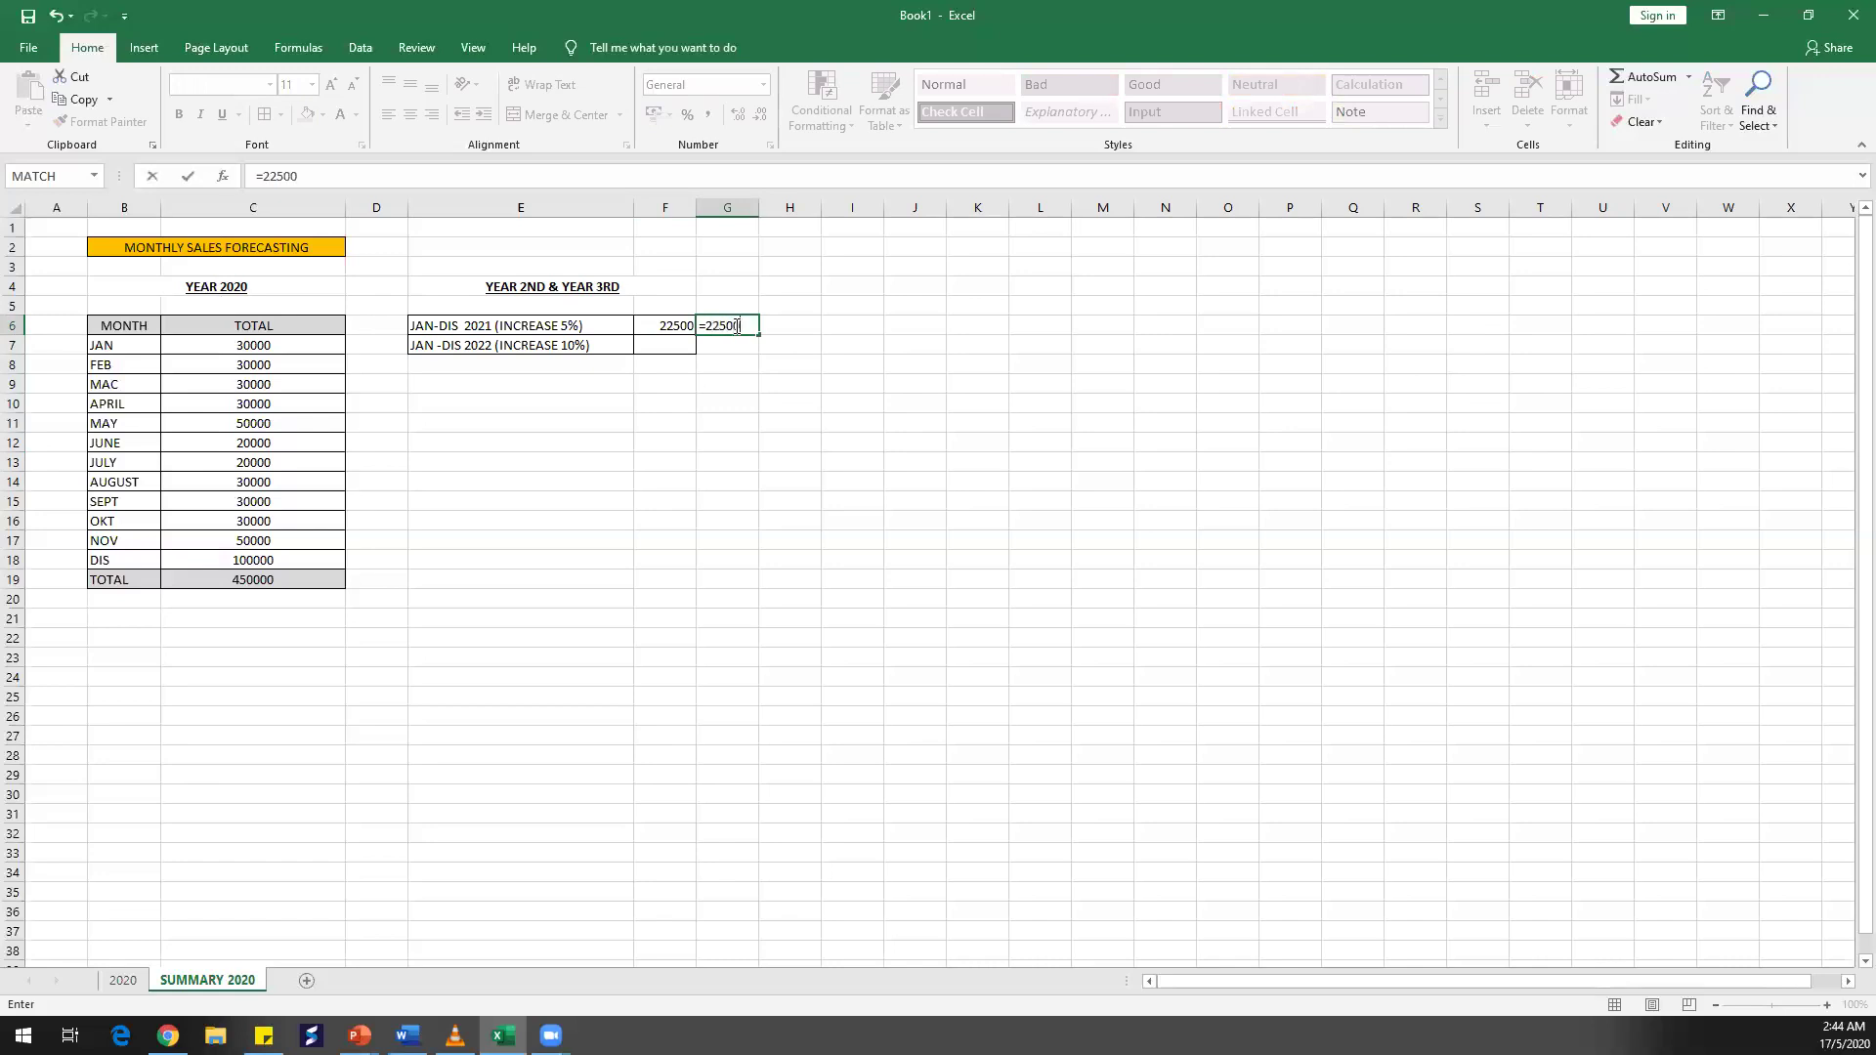
{"action": "type", "text": "+"}
{"action": "left_click", "coordinate": [306, 579]}
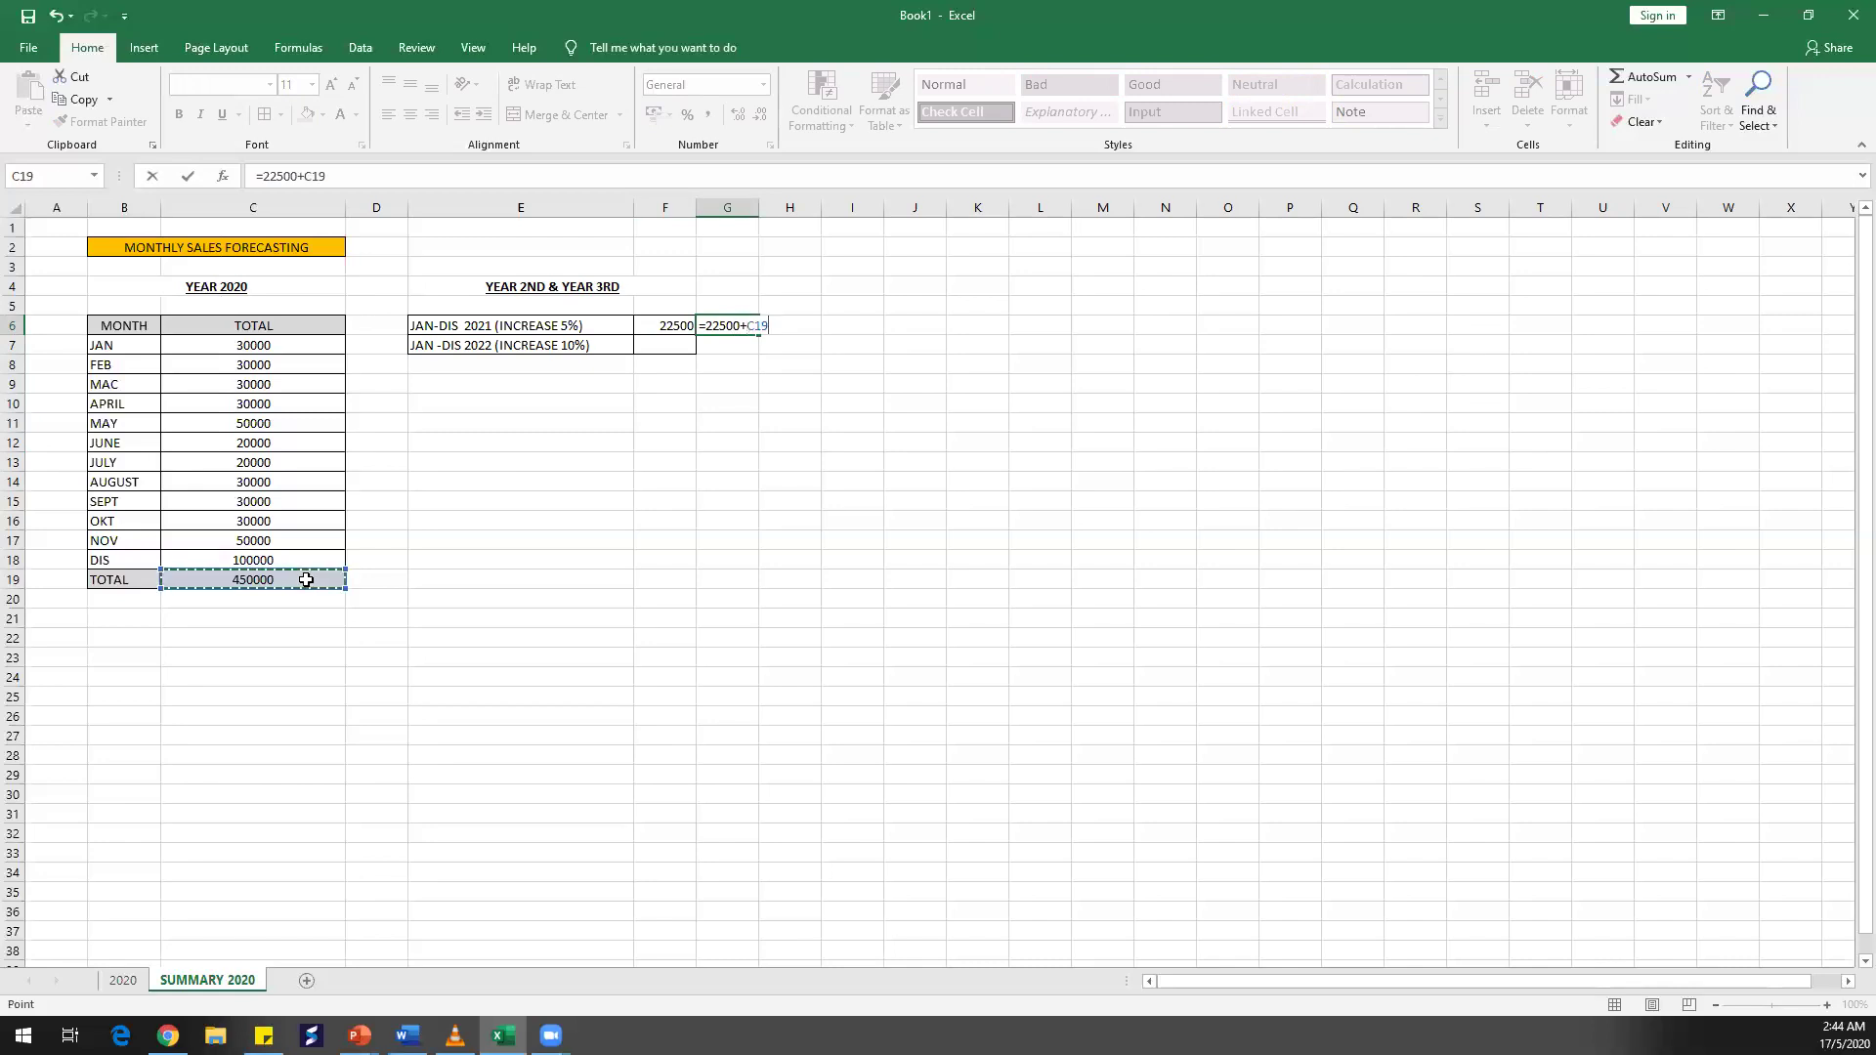
{"action": "key", "text": "Return"}
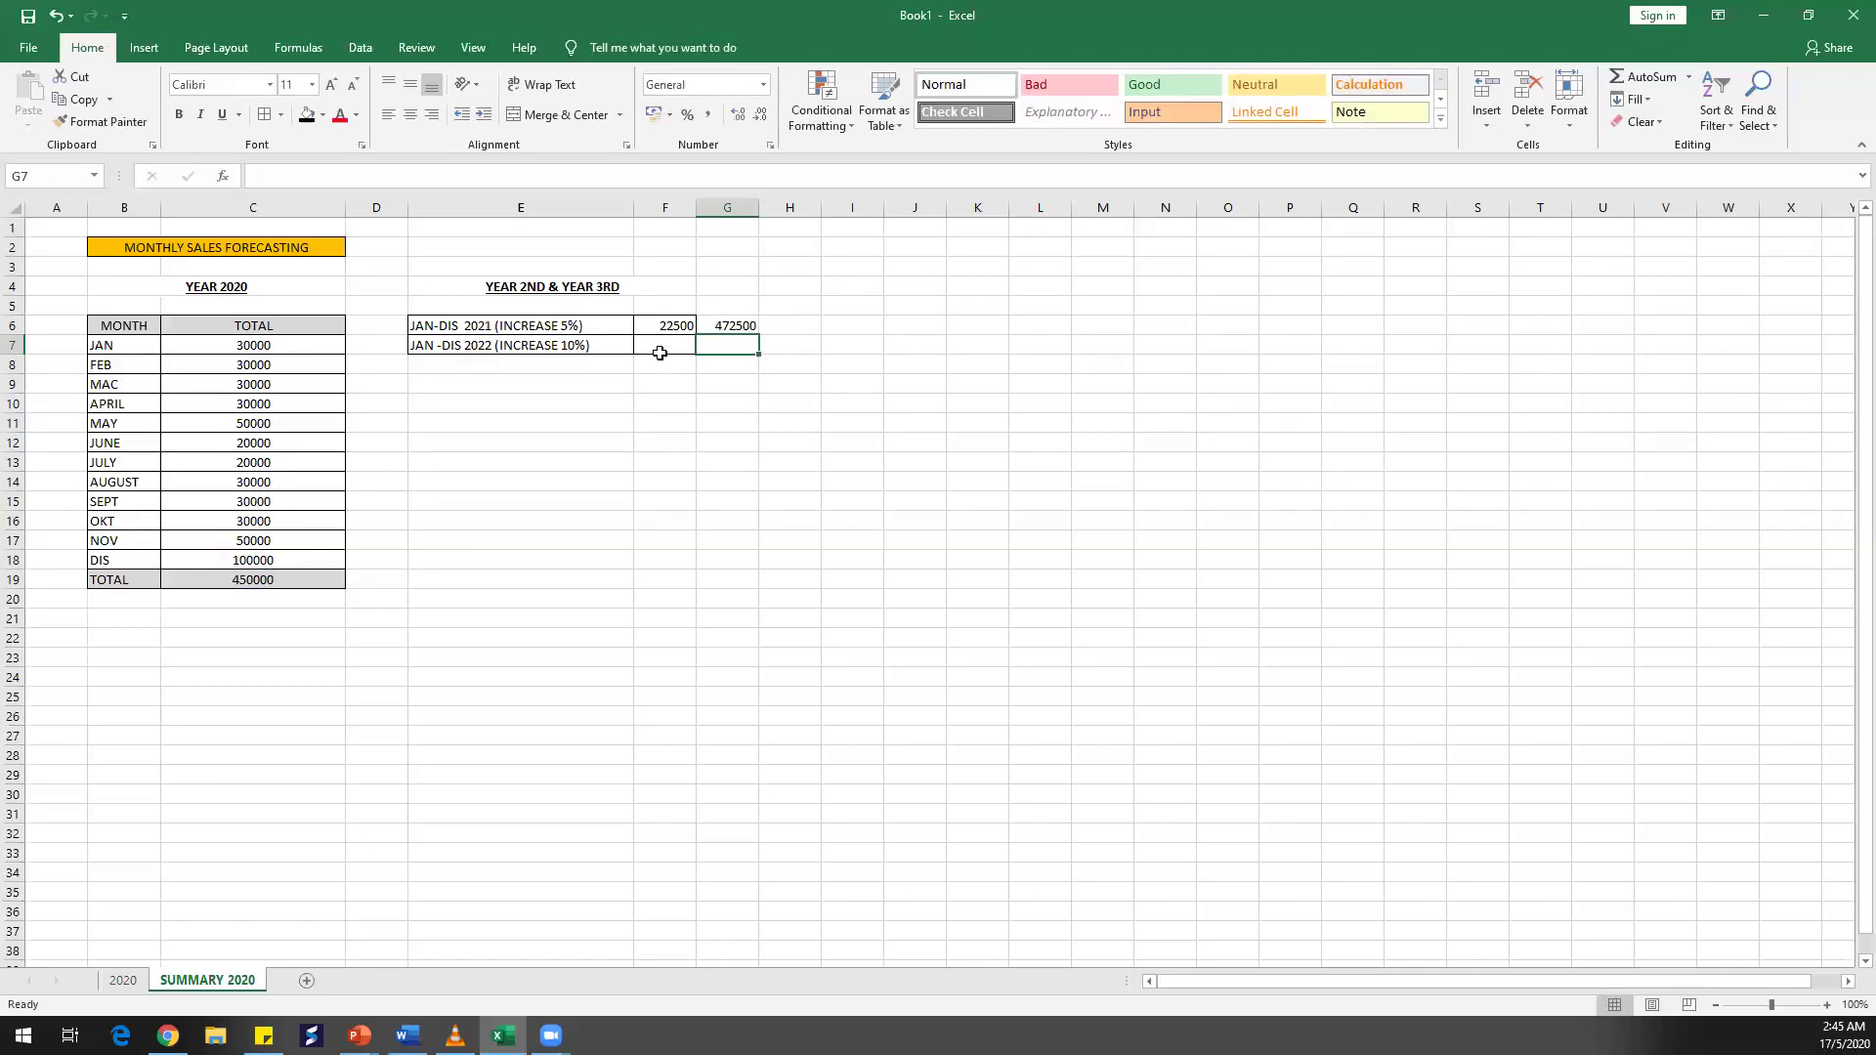
Calculate the 10% increase for JAN-DIS 2022 in F7 with the formula =10/100*C19
{"action": "left_click", "coordinate": [556, 325]}
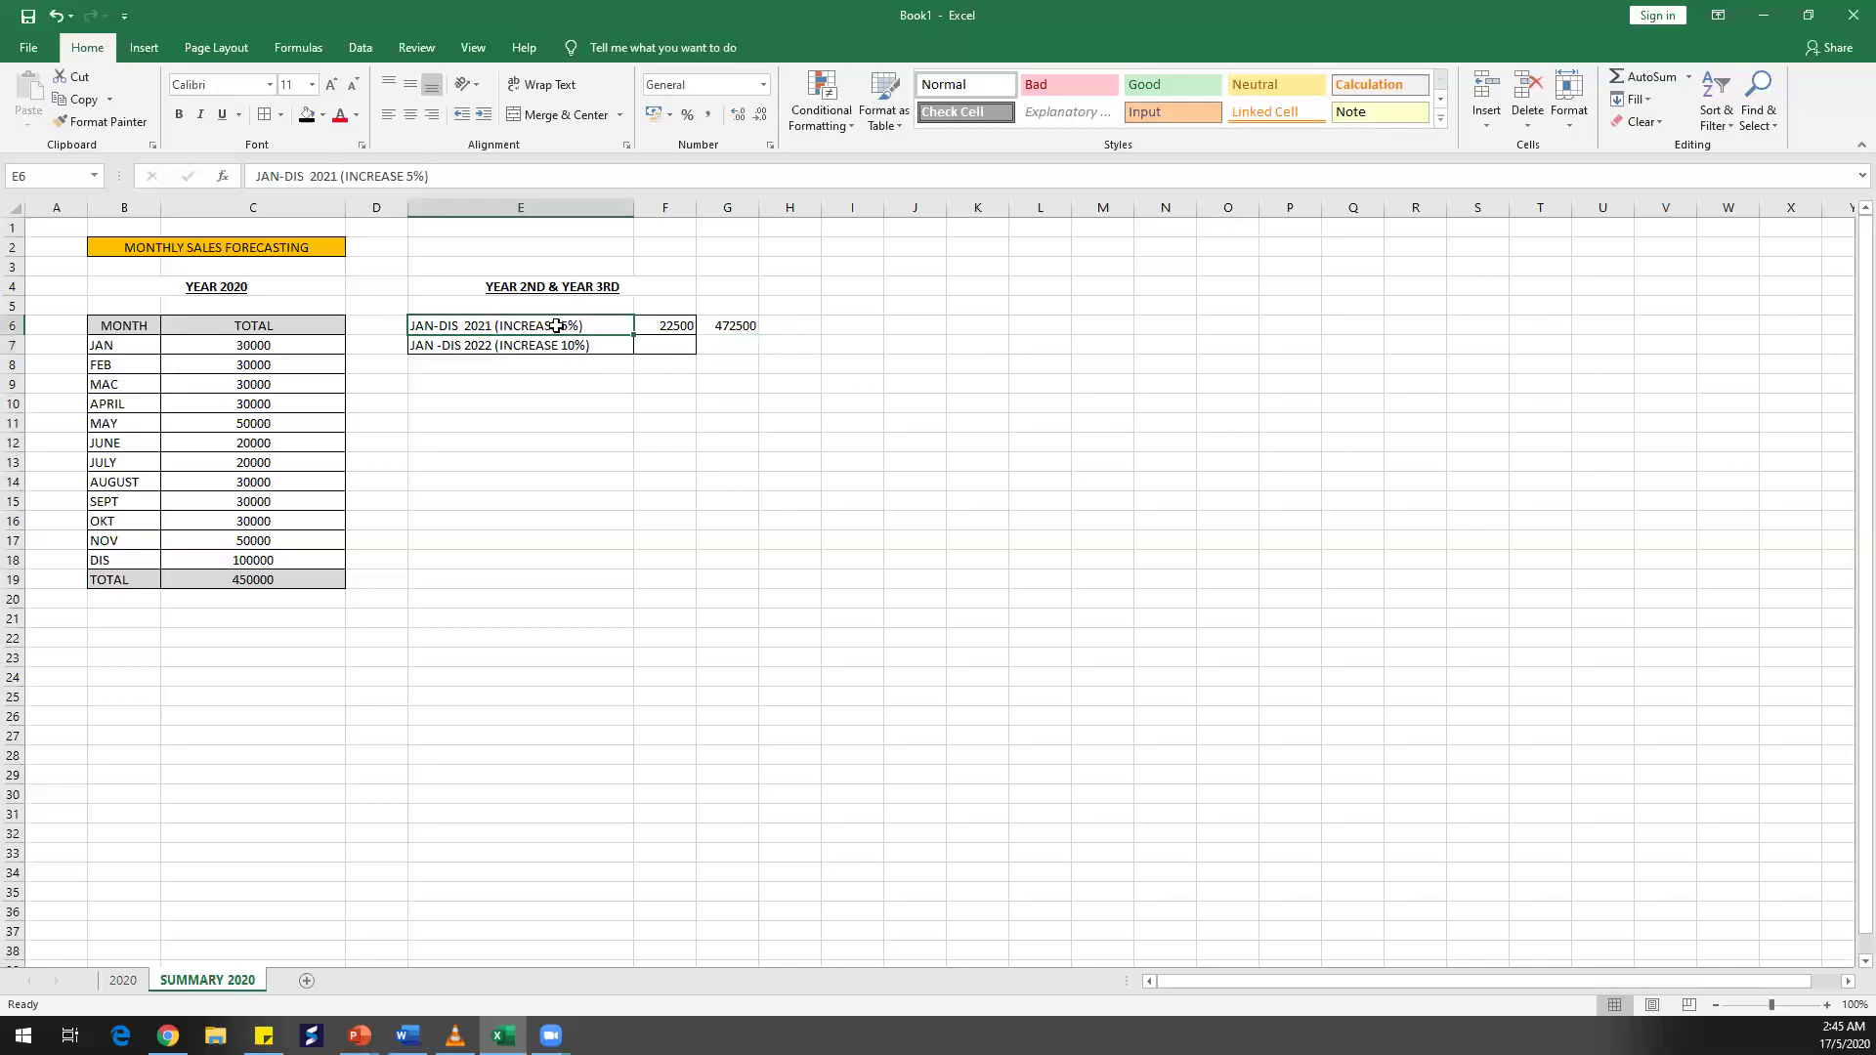
{"action": "left_click", "coordinate": [689, 330]}
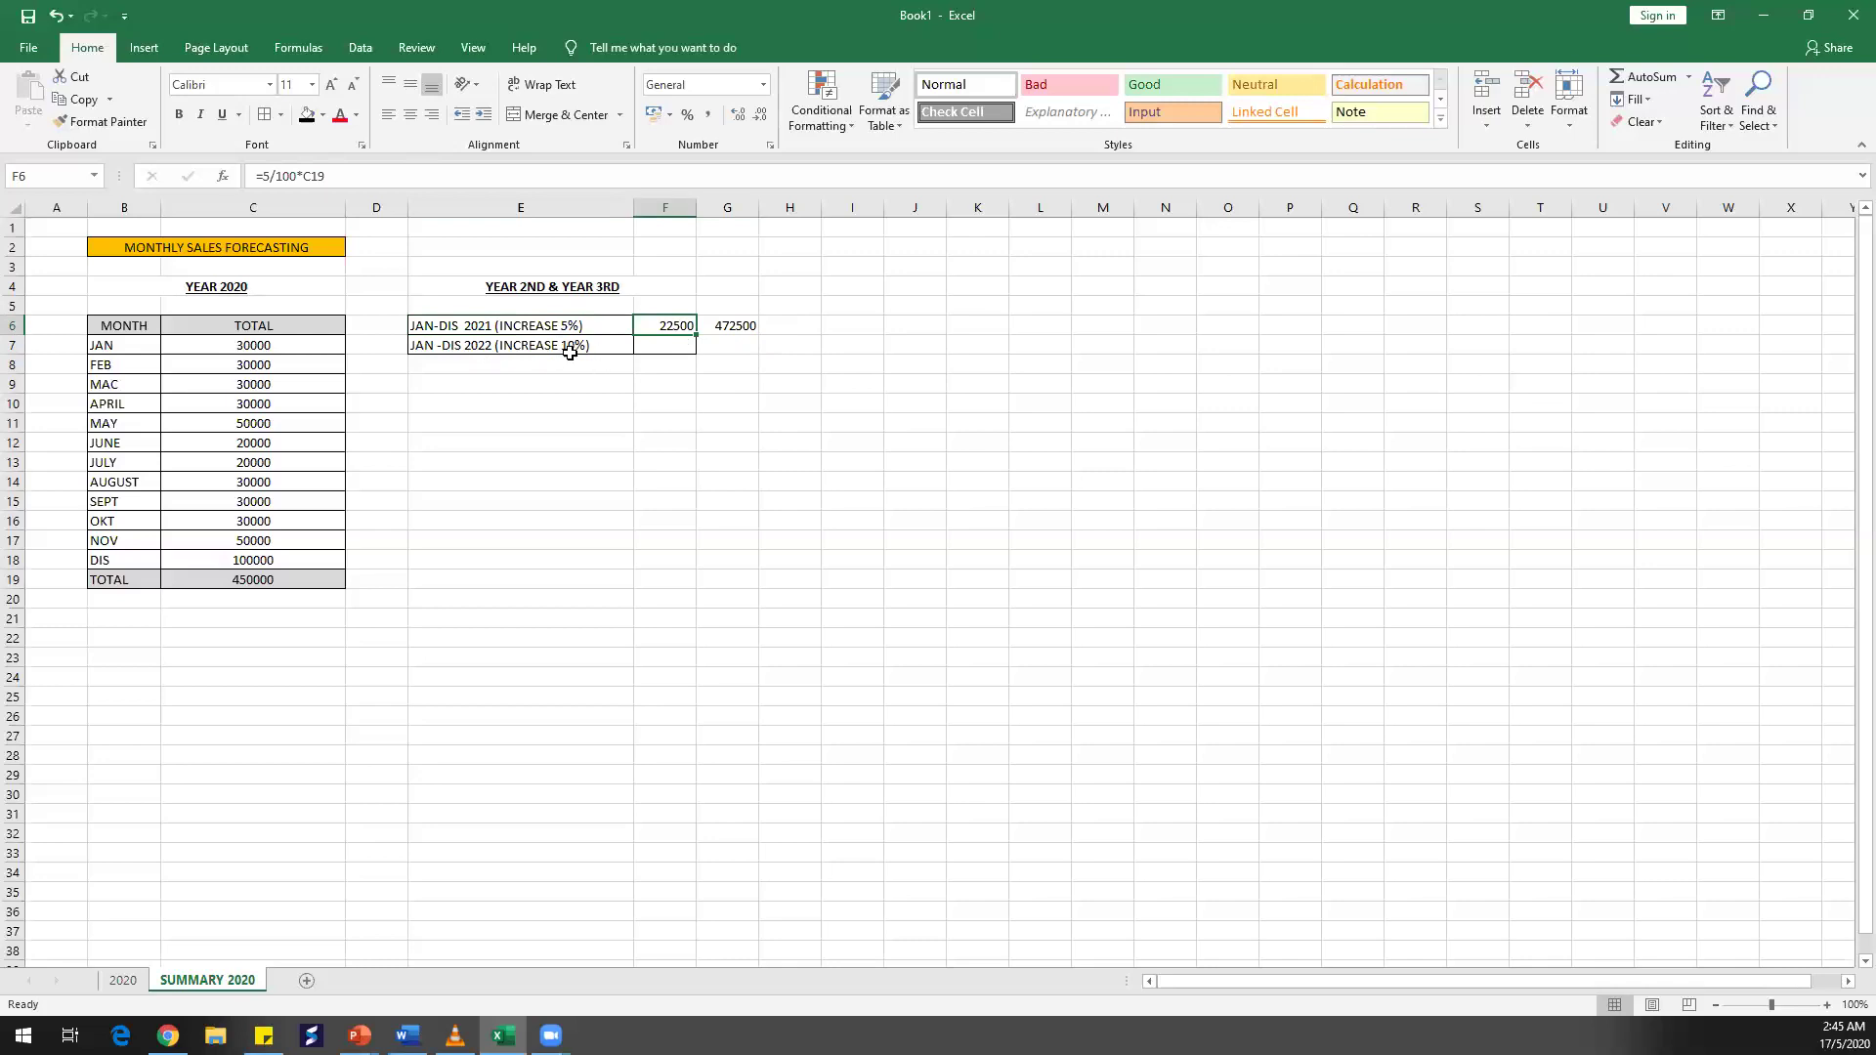
{"action": "left_click", "coordinate": [663, 345]}
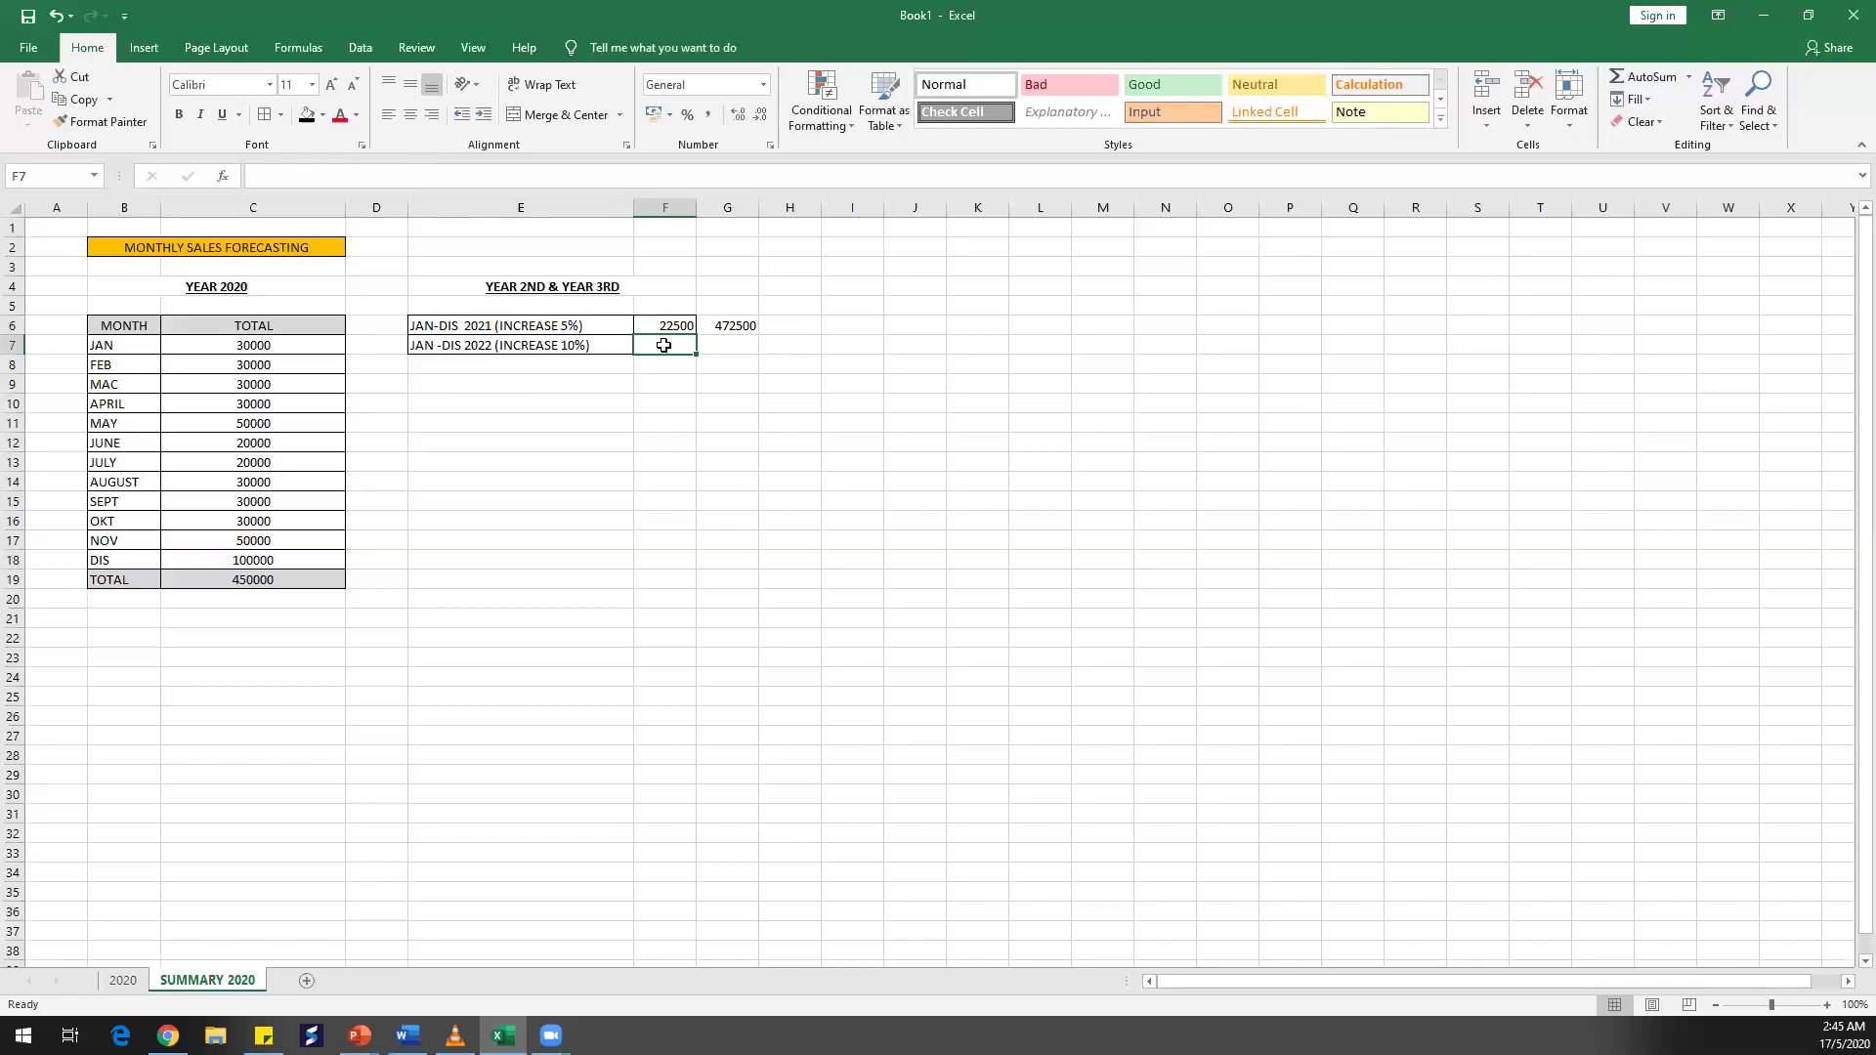
{"action": "type", "text": "=1"}
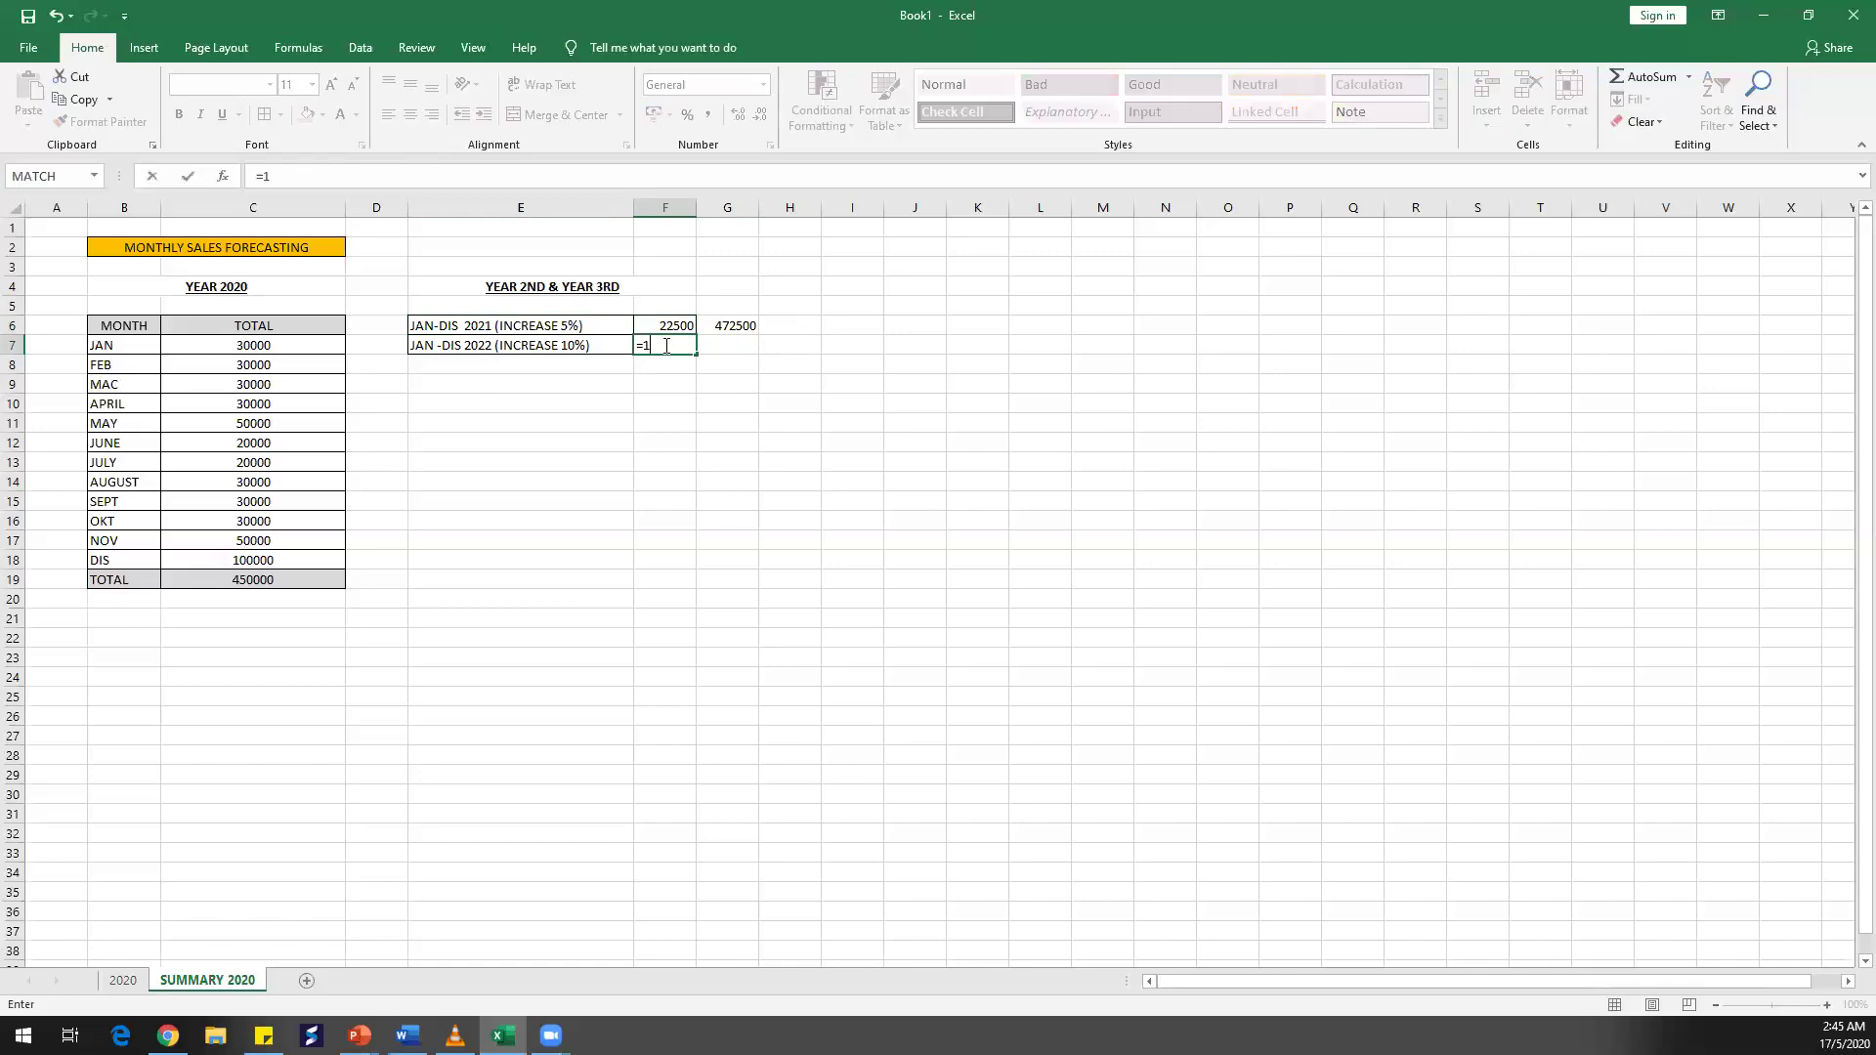
{"action": "type", "text": "0/1`00+"}
{"action": "key", "text": "BackSpace"}
{"action": "left_click", "coordinate": [676, 345]}
{"action": "key", "text": "BackSpace"}
{"action": "left_click", "coordinate": [216, 578]}
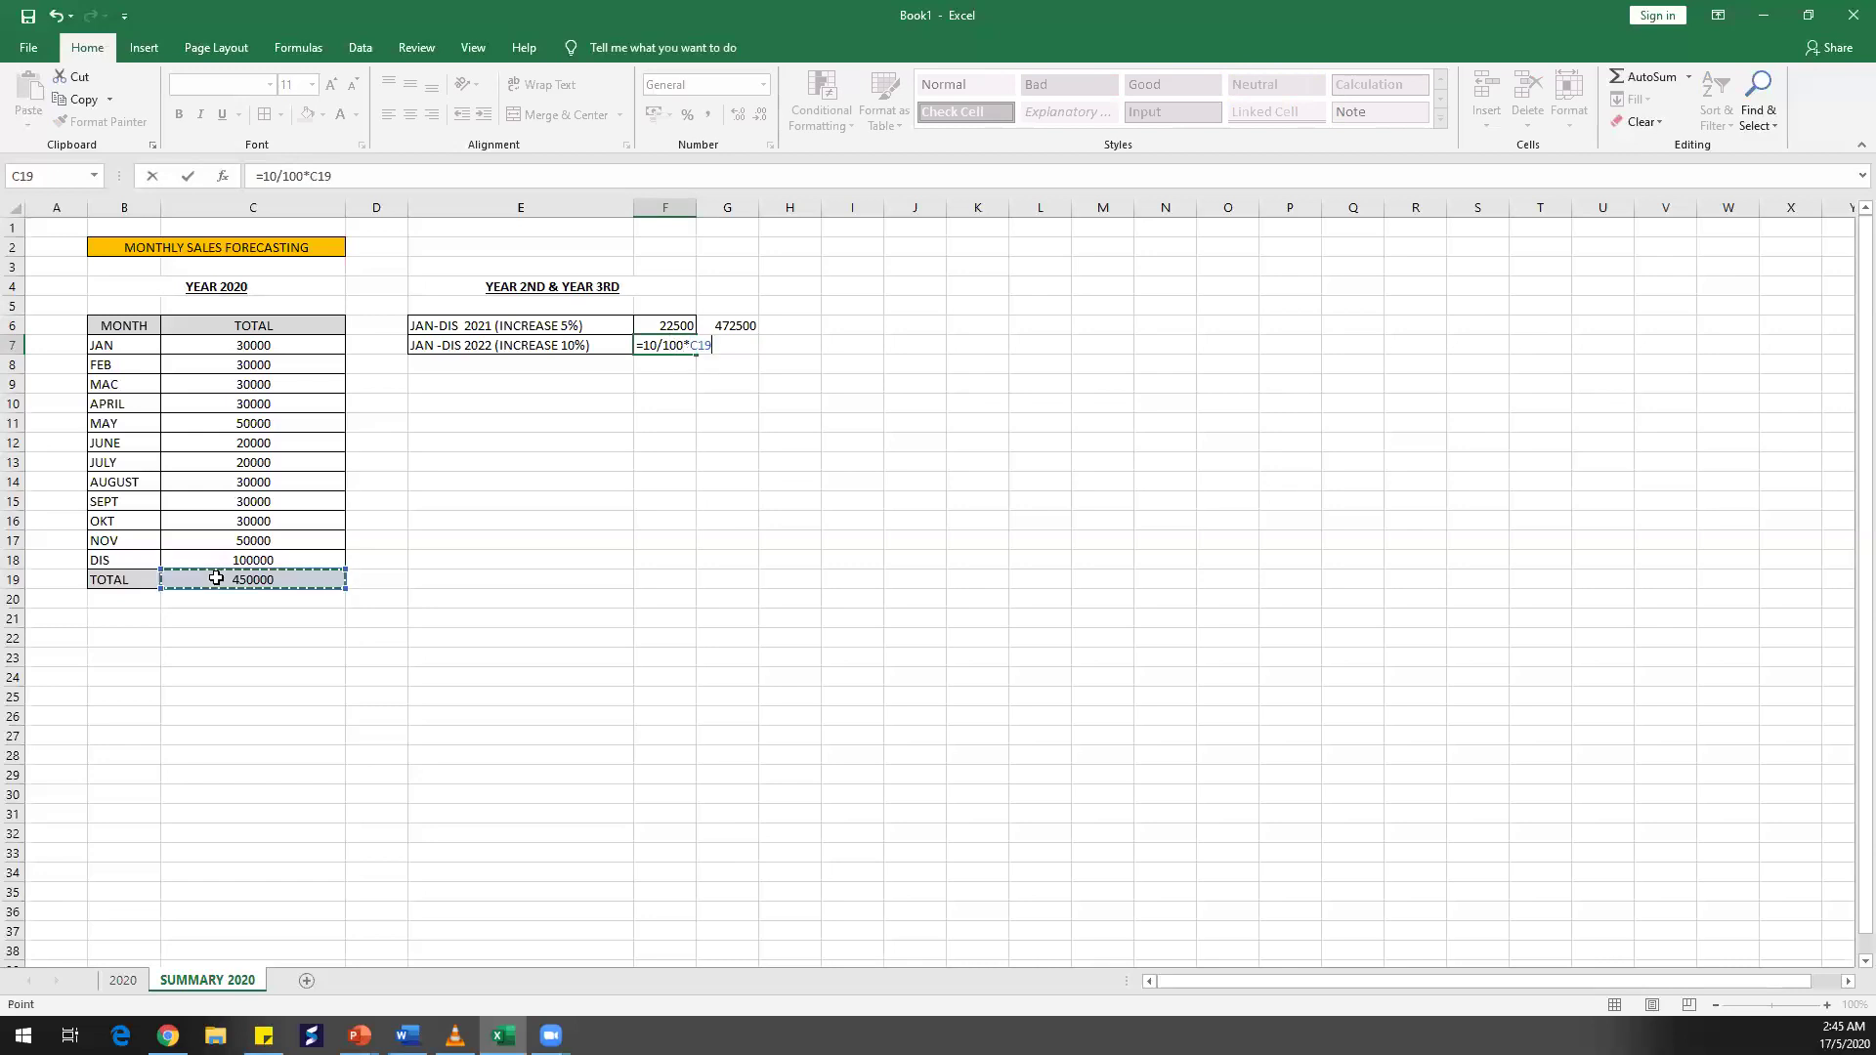
{"action": "key", "text": "Return"}
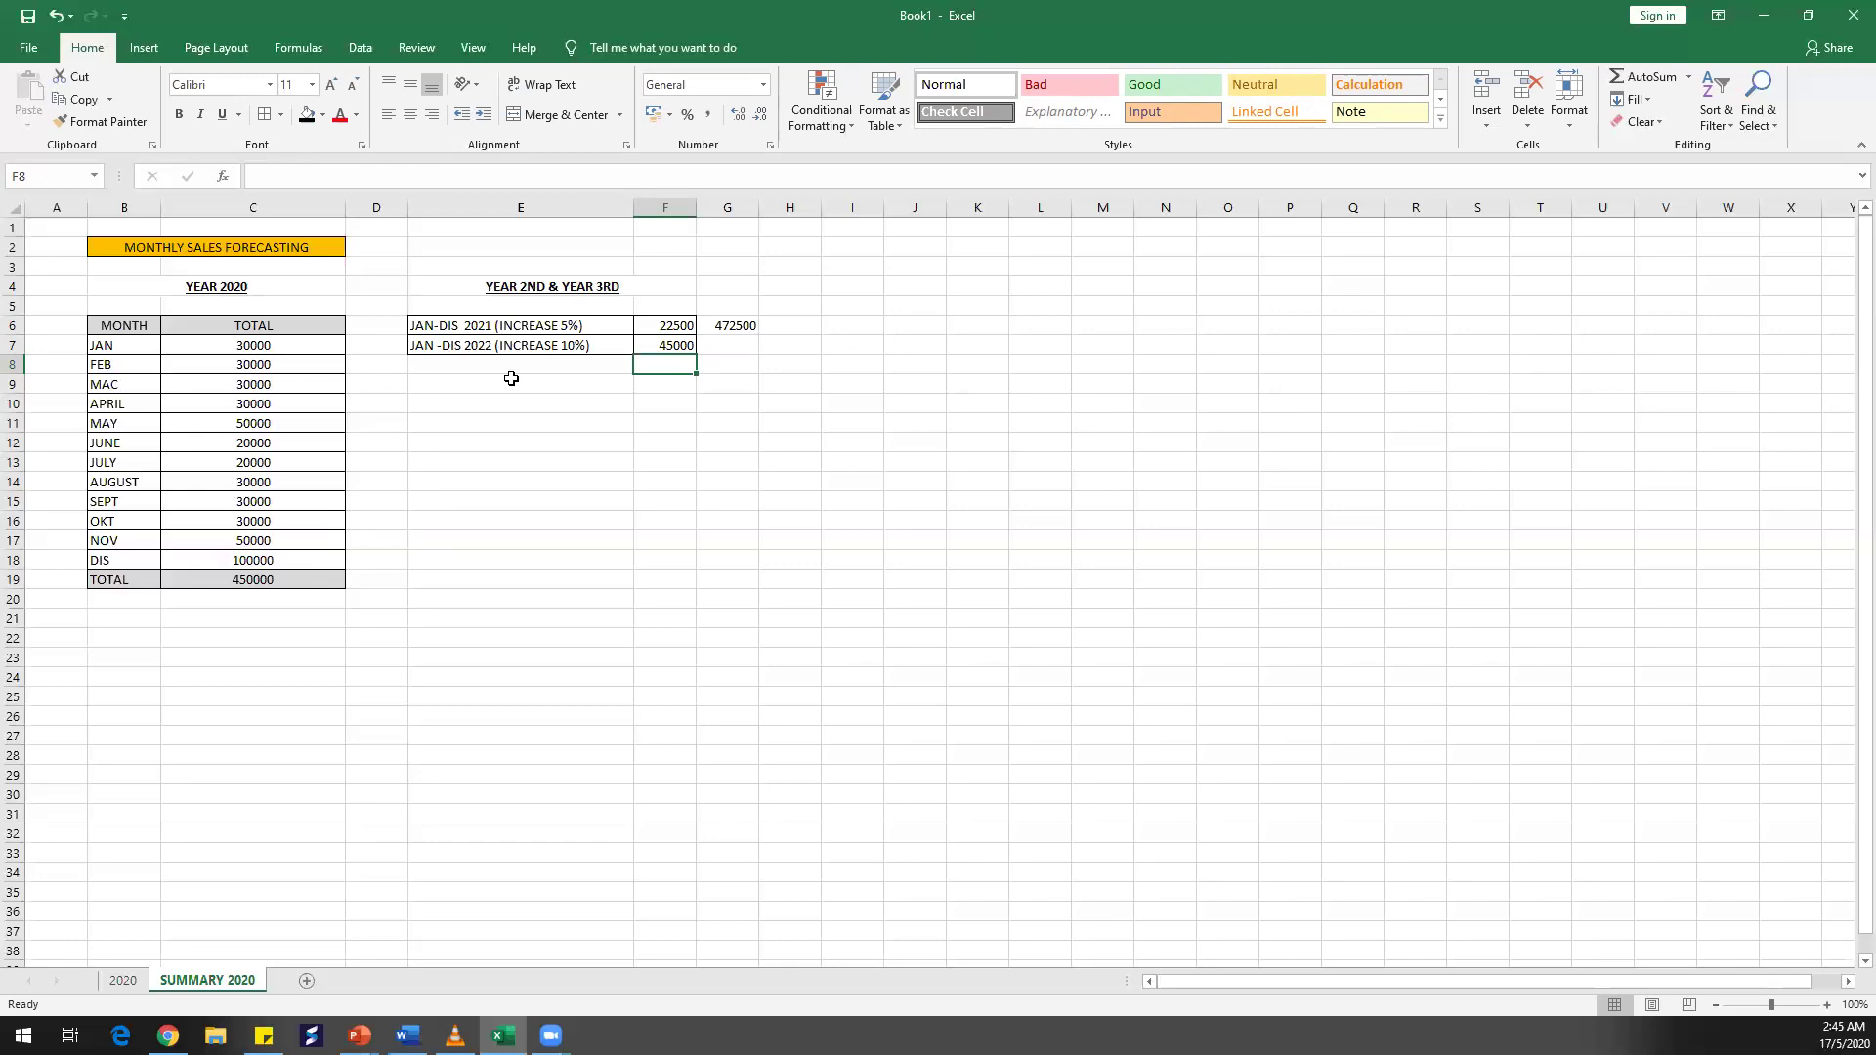
Add the 2022 increase to the 2020 total in G7 with the formula =45000+C19
{"action": "left_click", "coordinate": [749, 347]}
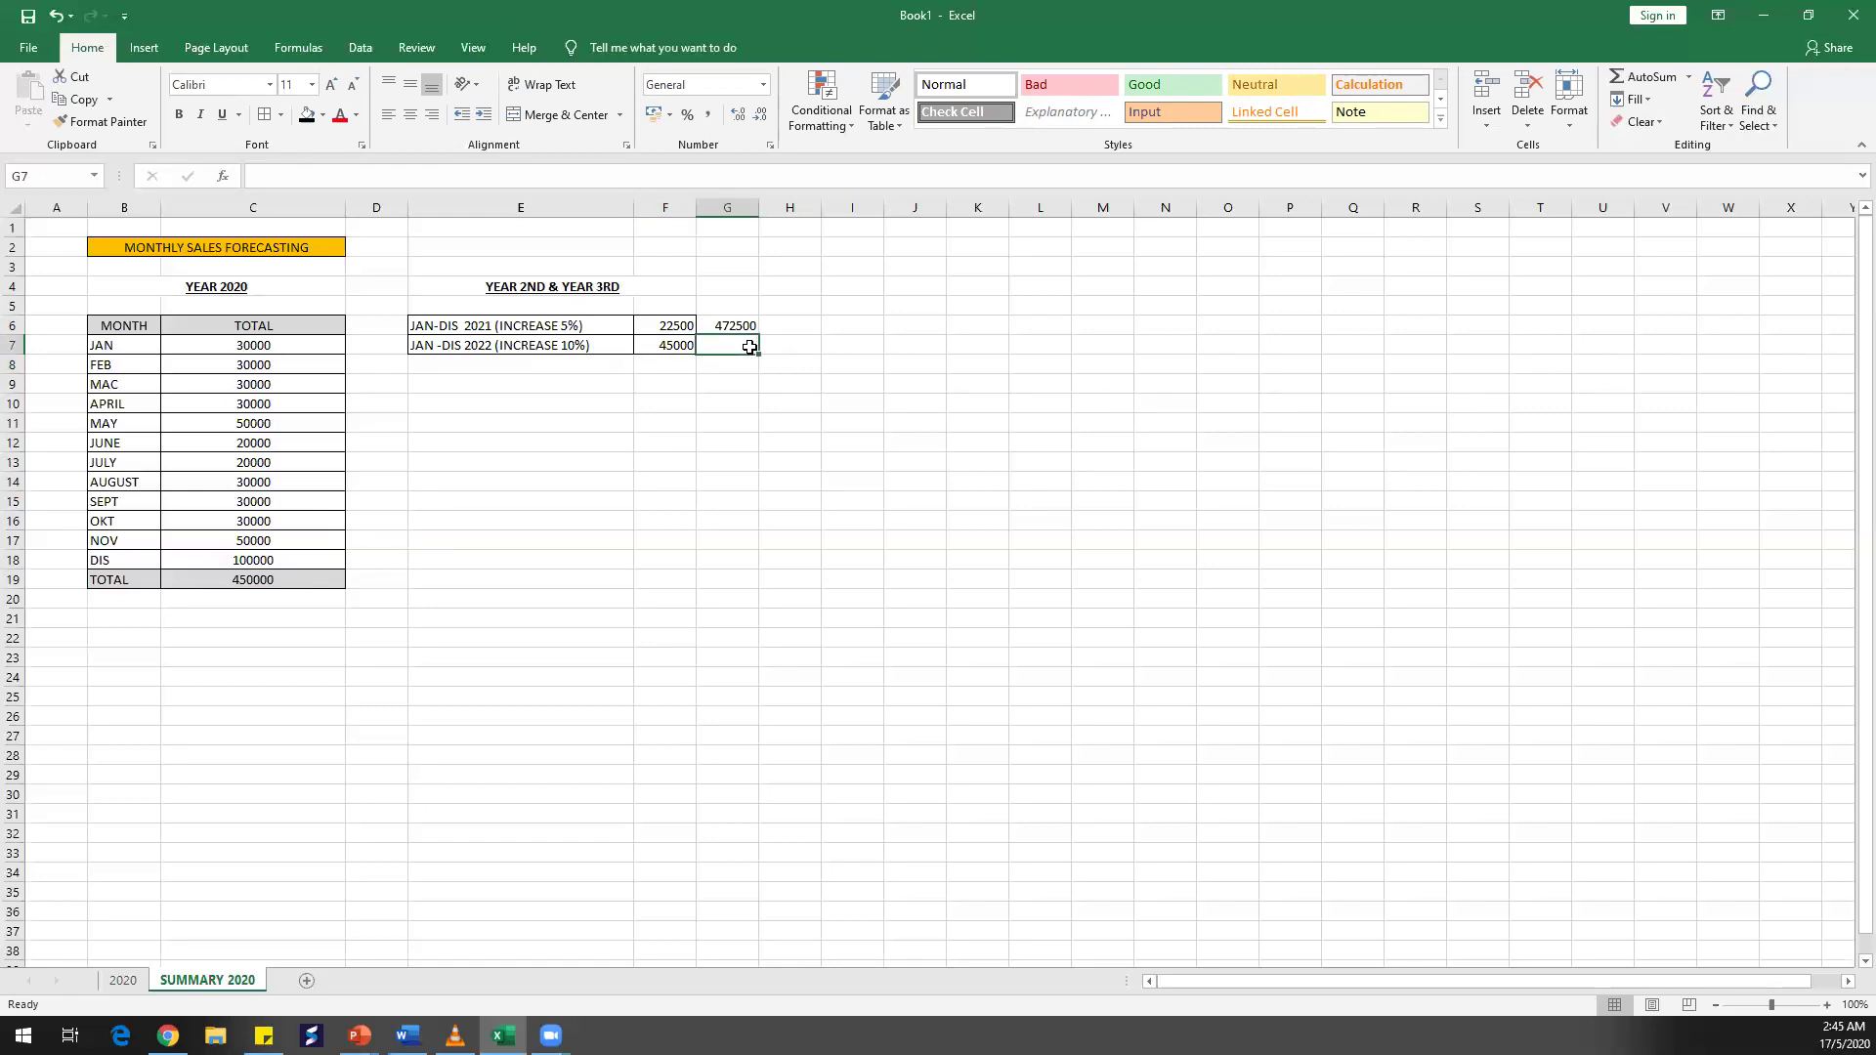
{"action": "type", "text": "="}
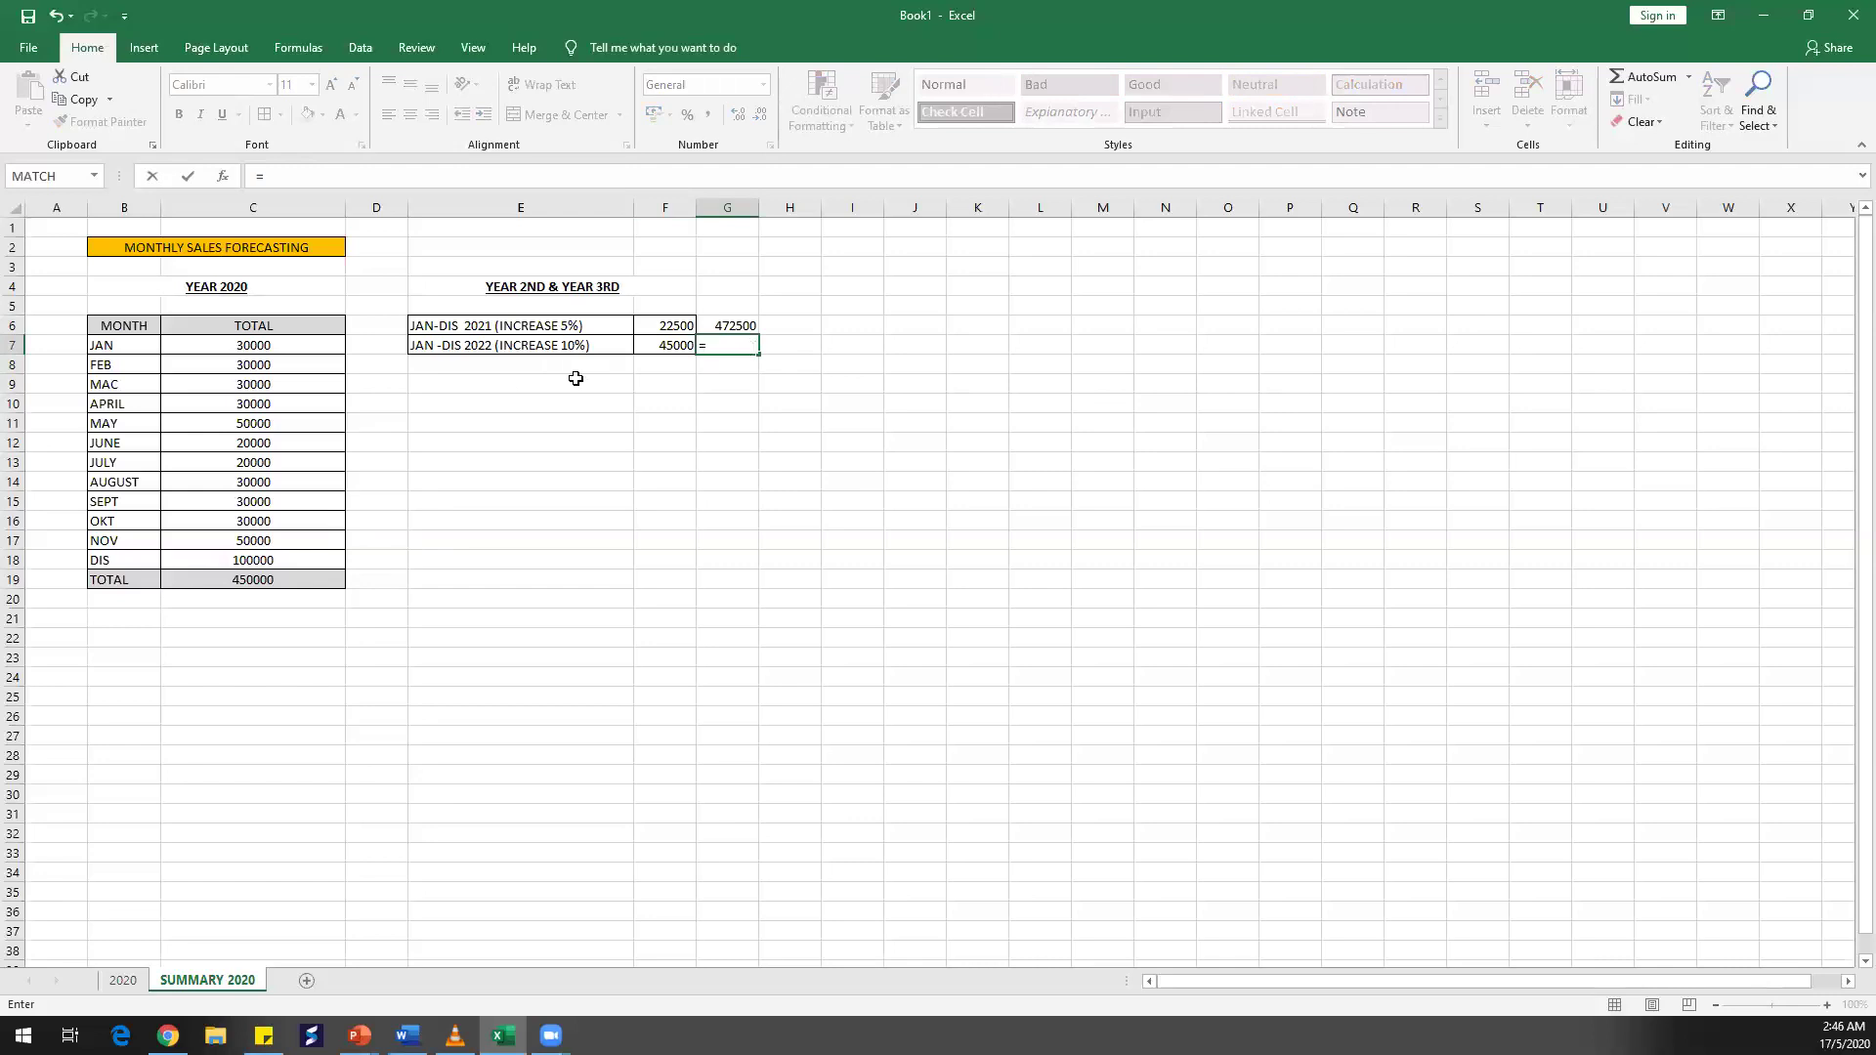
{"action": "type", "text": "45000+"}
{"action": "left_click", "coordinate": [277, 582]}
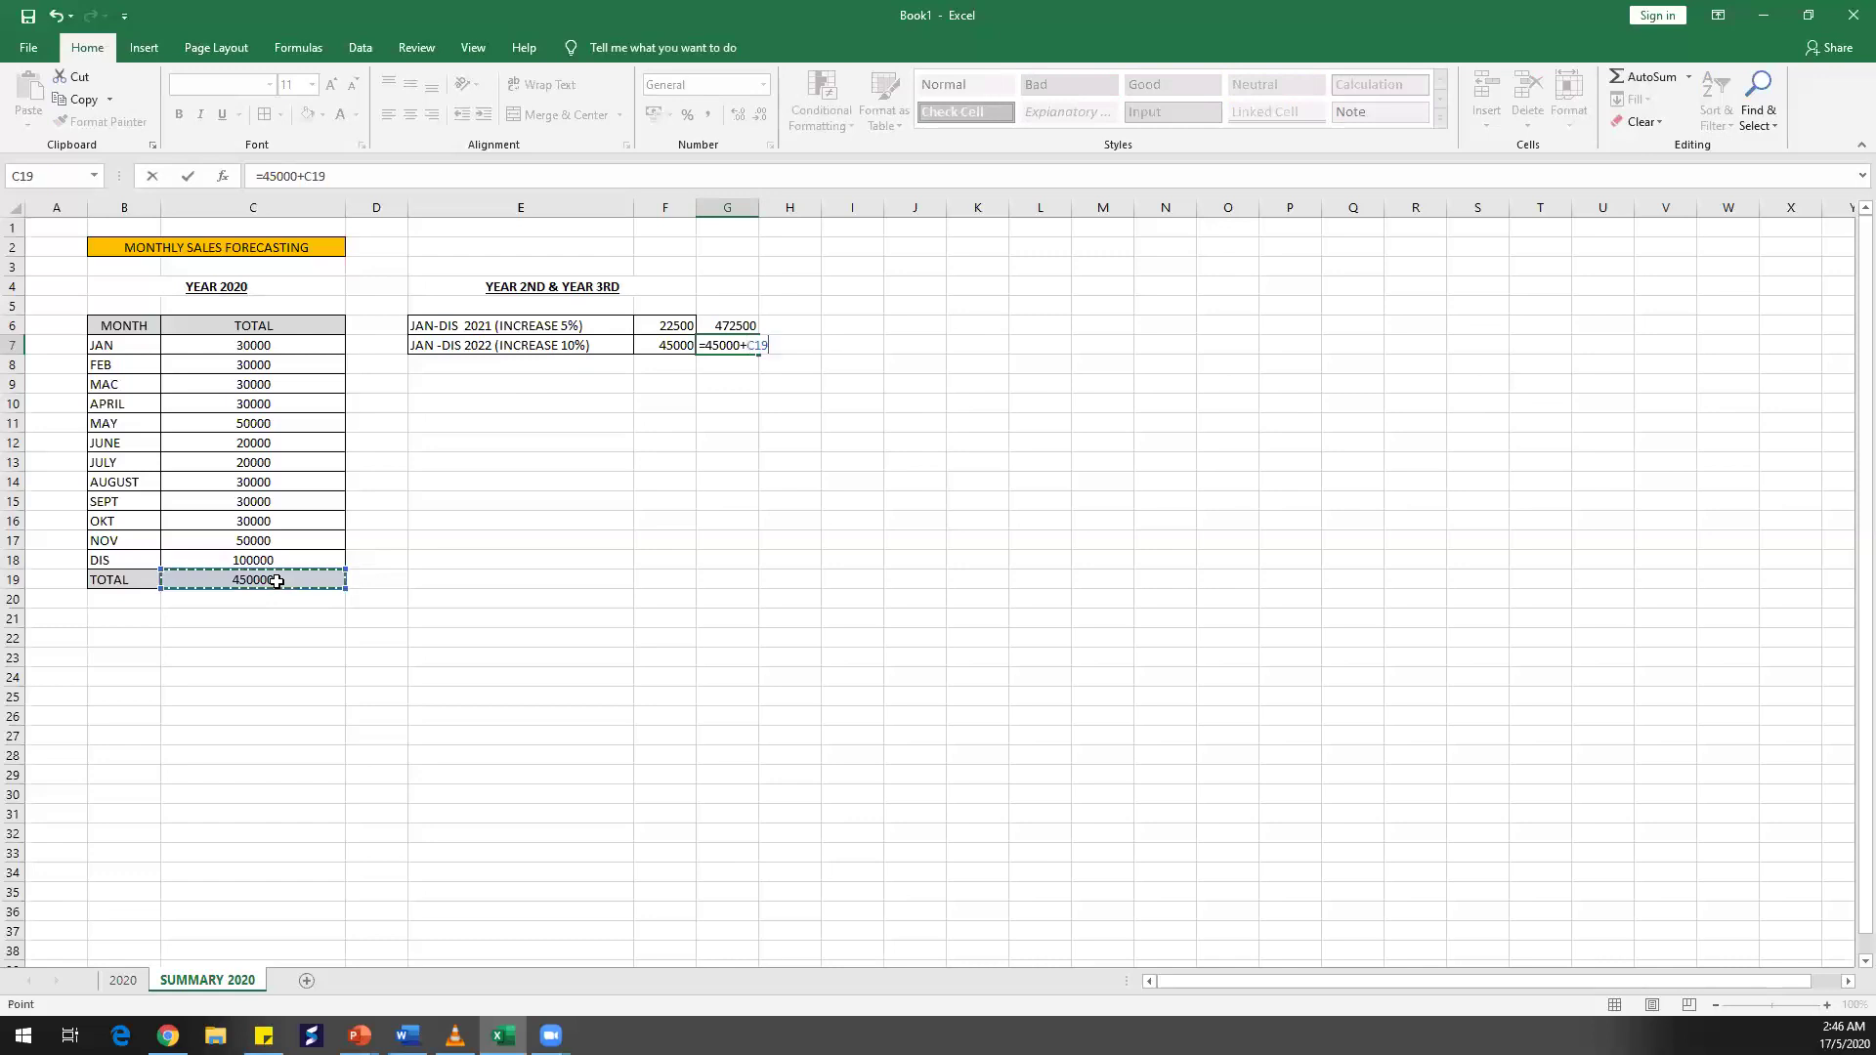
{"action": "key", "text": "Return"}
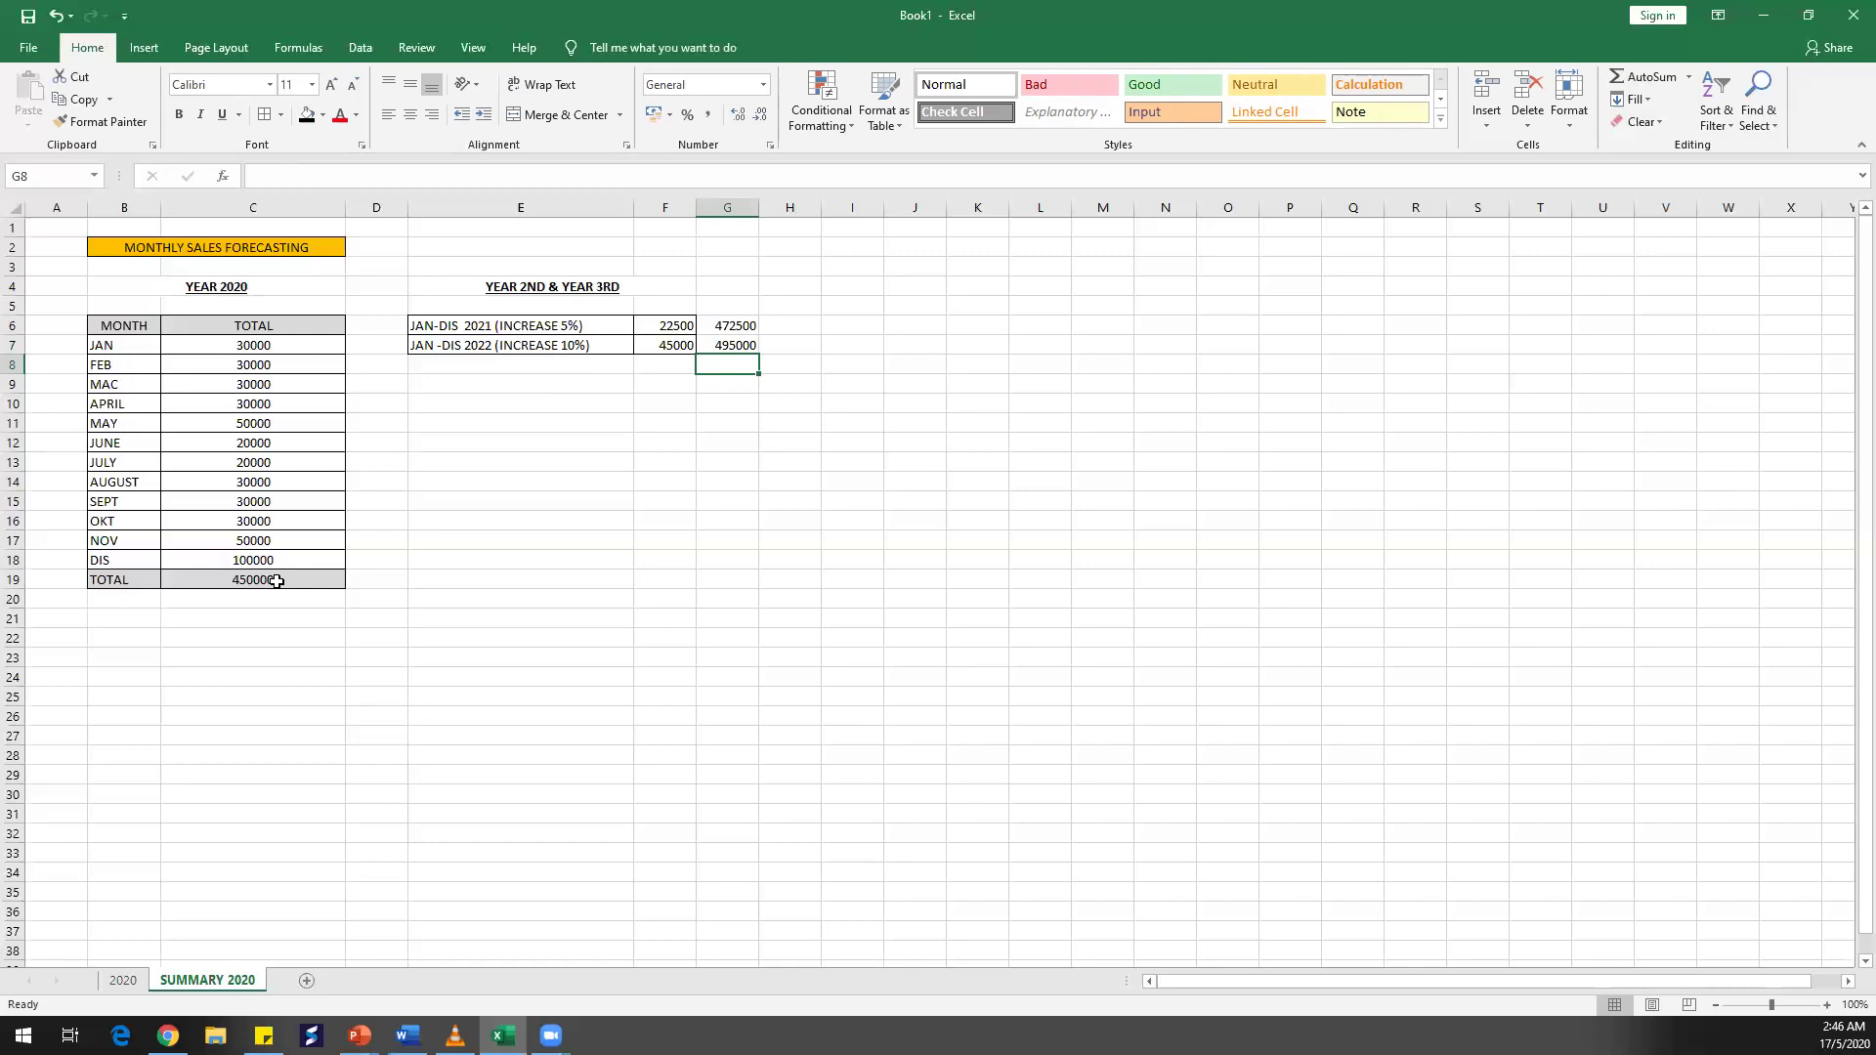
Put borders around the forecast totals in G6:G7 and hide column F with the increase amounts
{"action": "left_click_drag", "start_coordinate": [728, 325], "coordinate": [728, 345]}
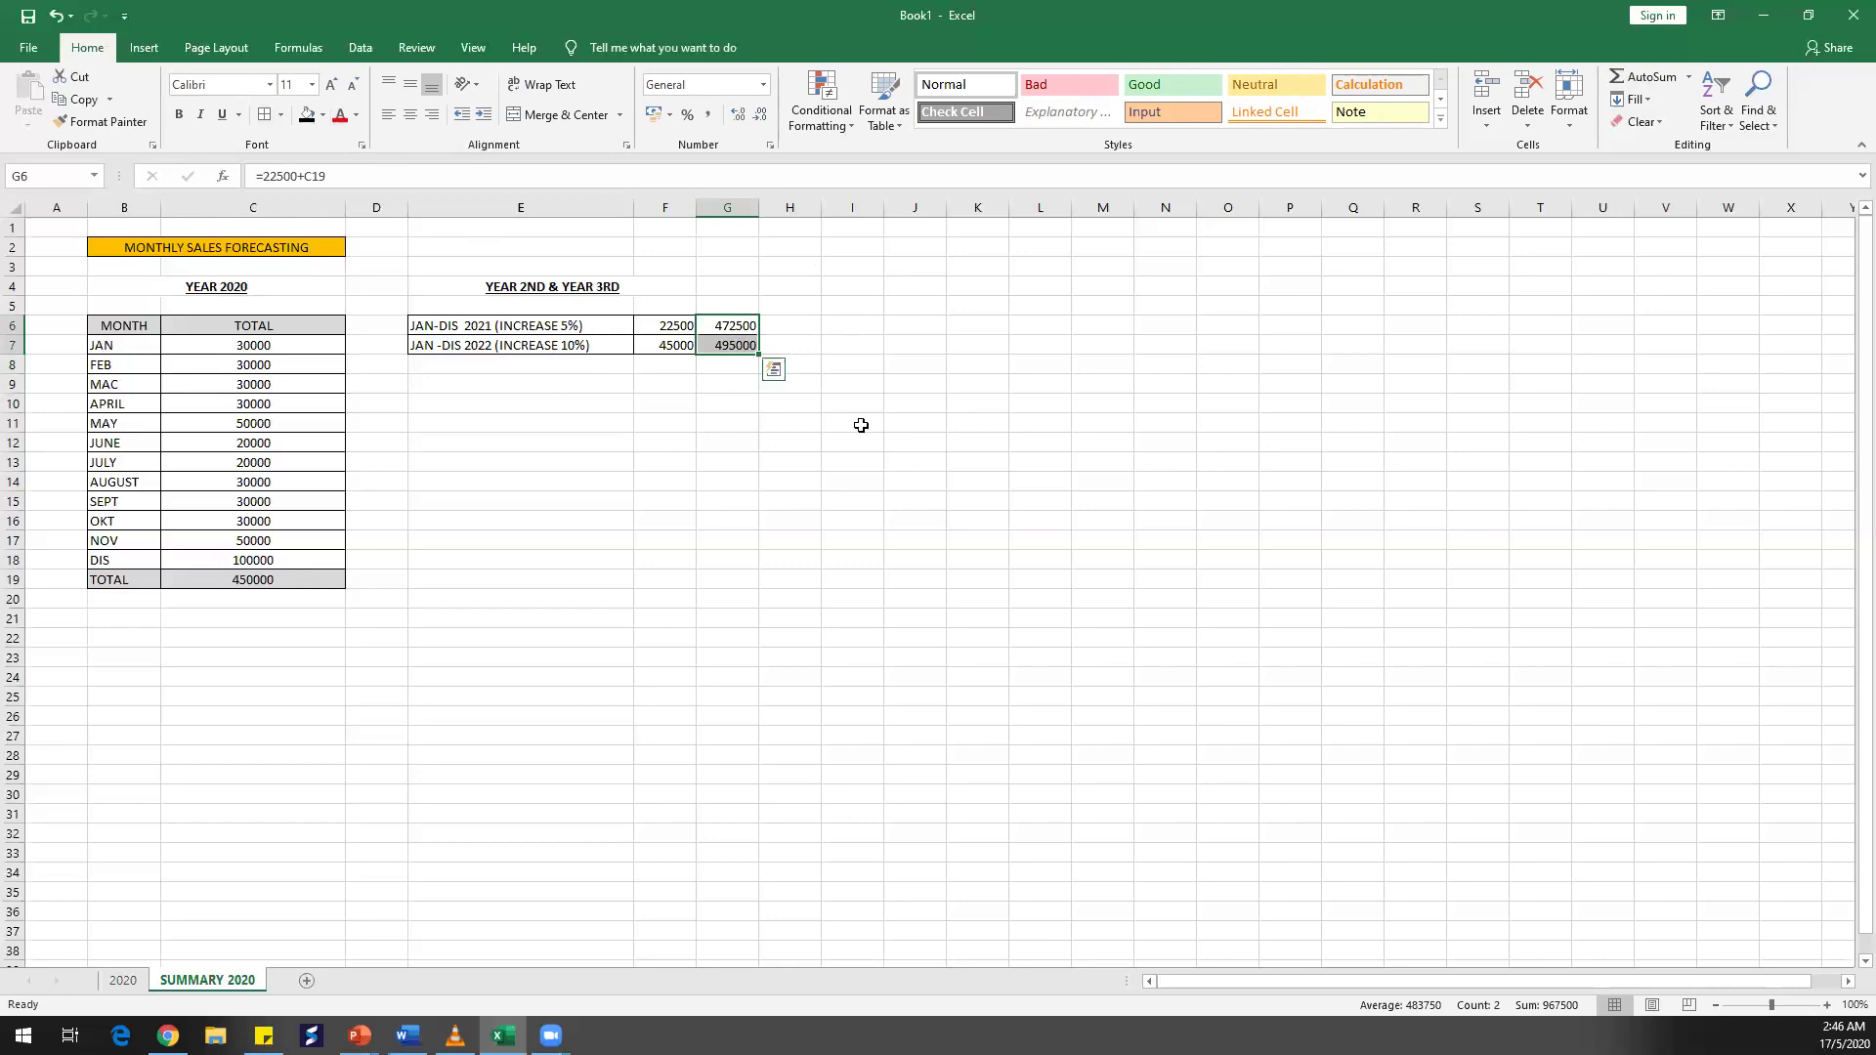
{"action": "left_click", "coordinate": [861, 425]}
{"action": "right_click", "coordinate": [661, 208]}
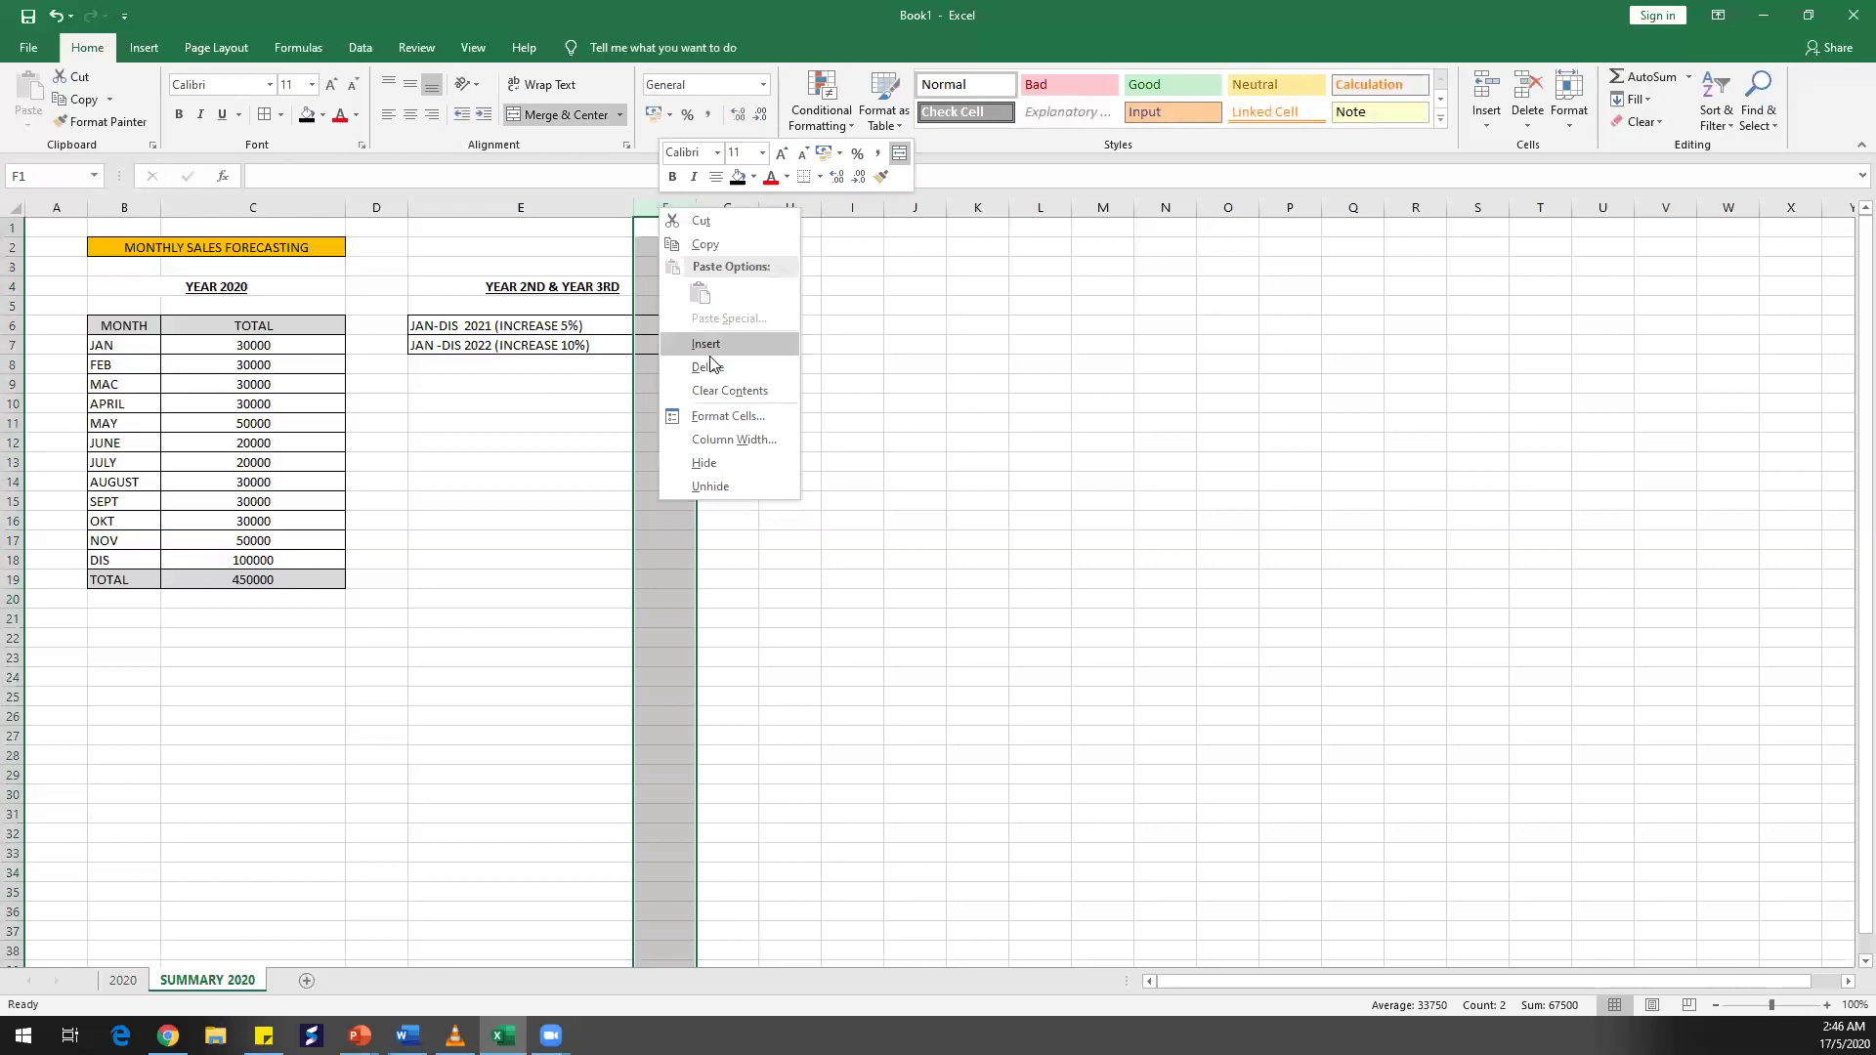
{"action": "left_click", "coordinate": [704, 463]}
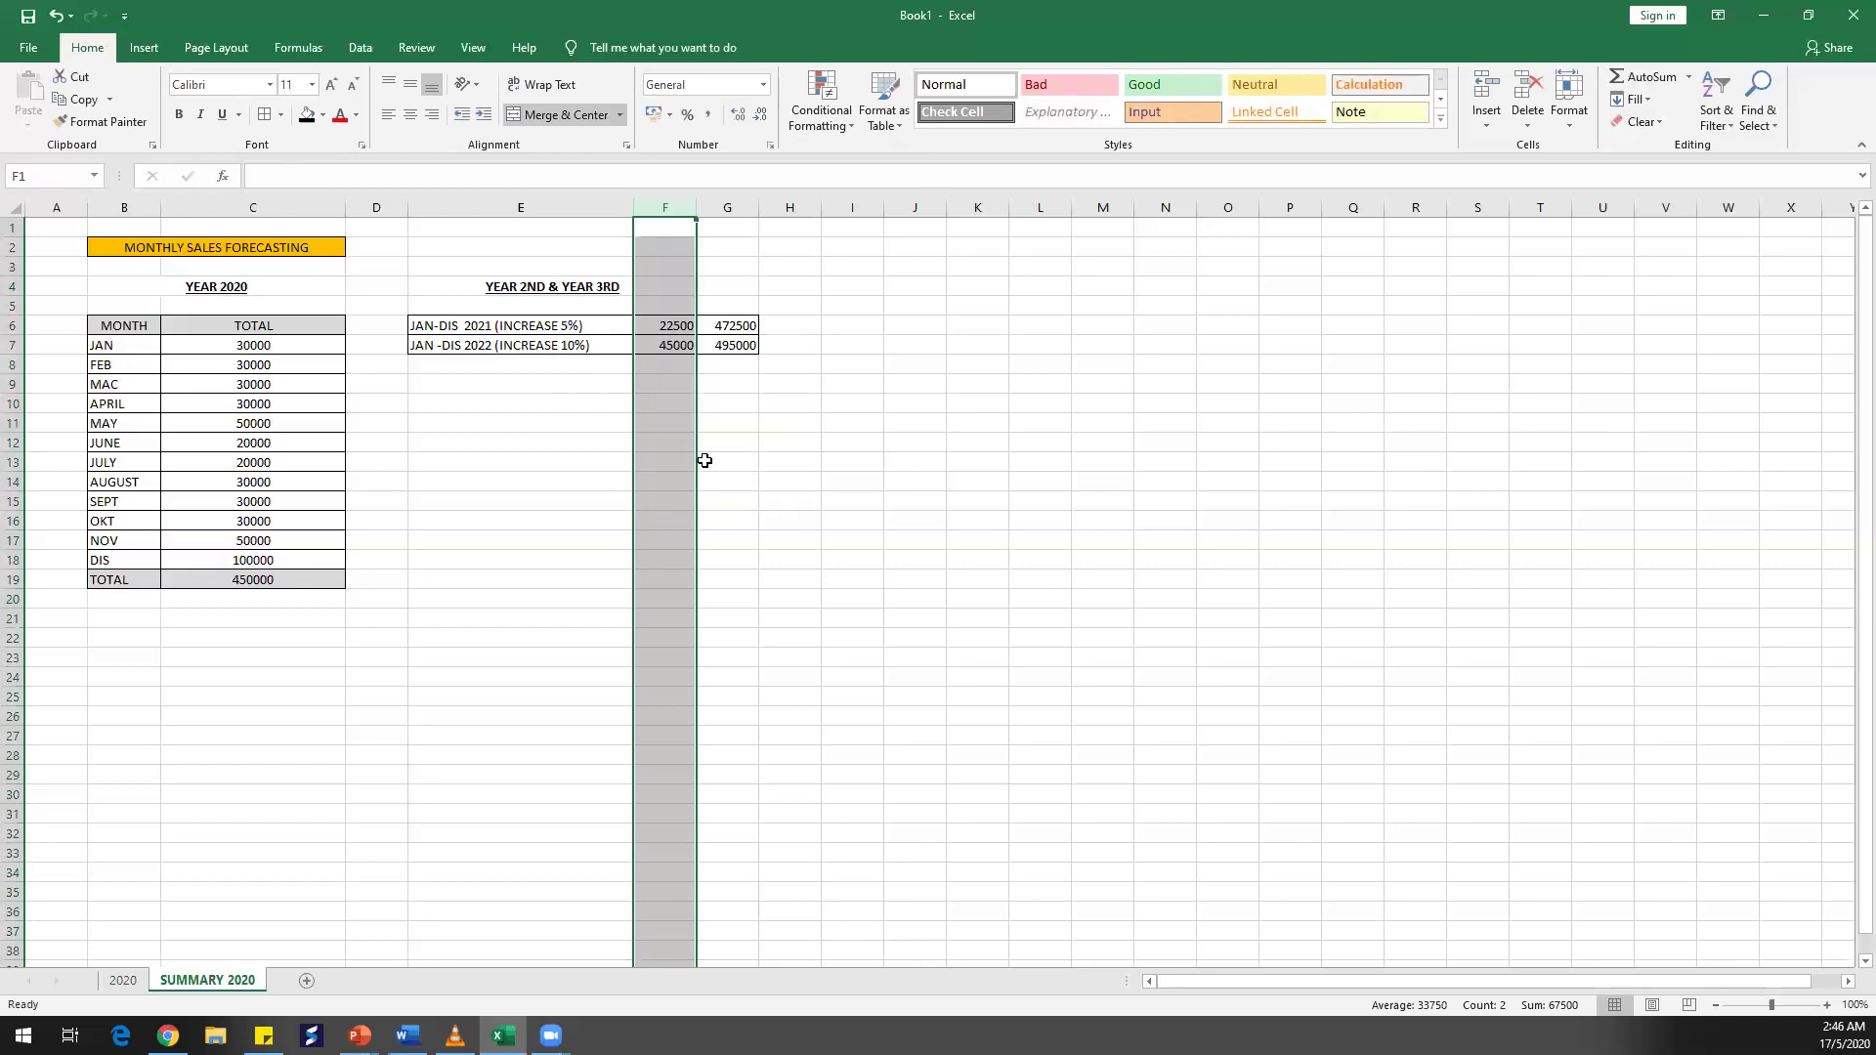
{"action": "left_click", "coordinate": [754, 478]}
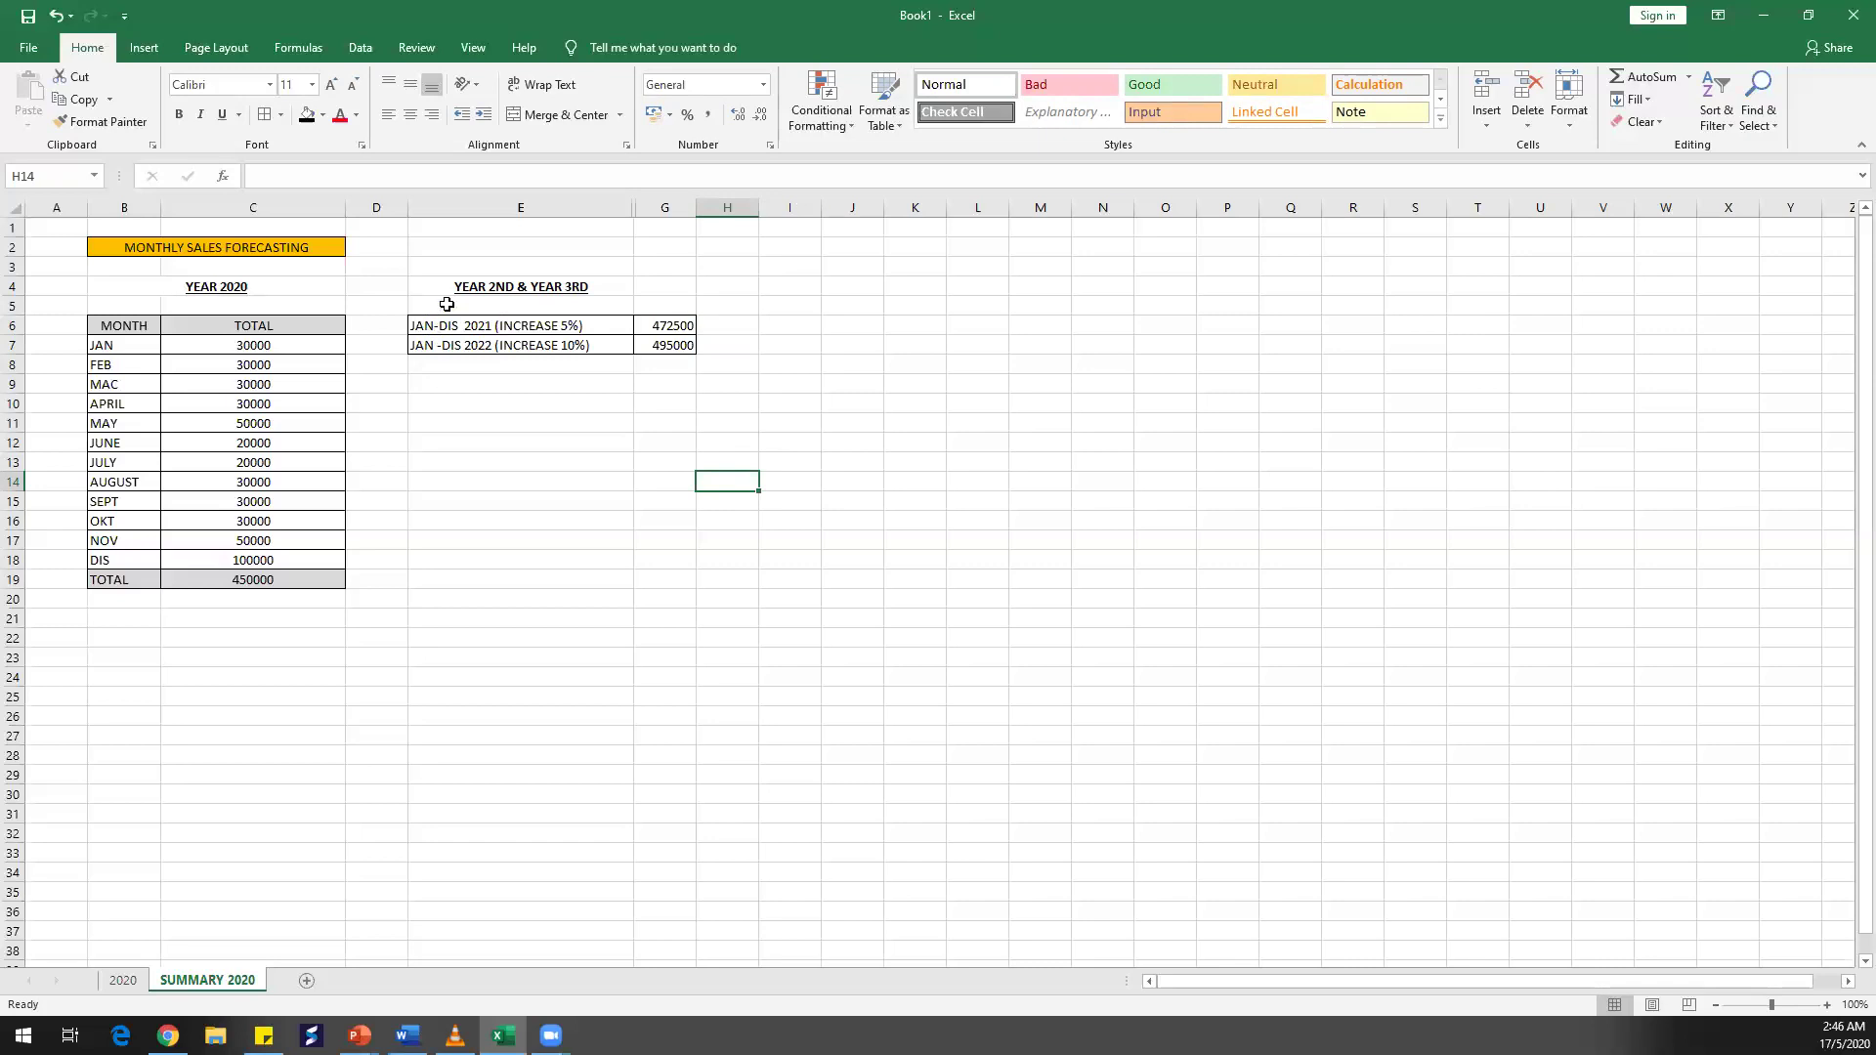
{"action": "left_click_drag", "start_coordinate": [427, 323], "coordinate": [687, 338]}
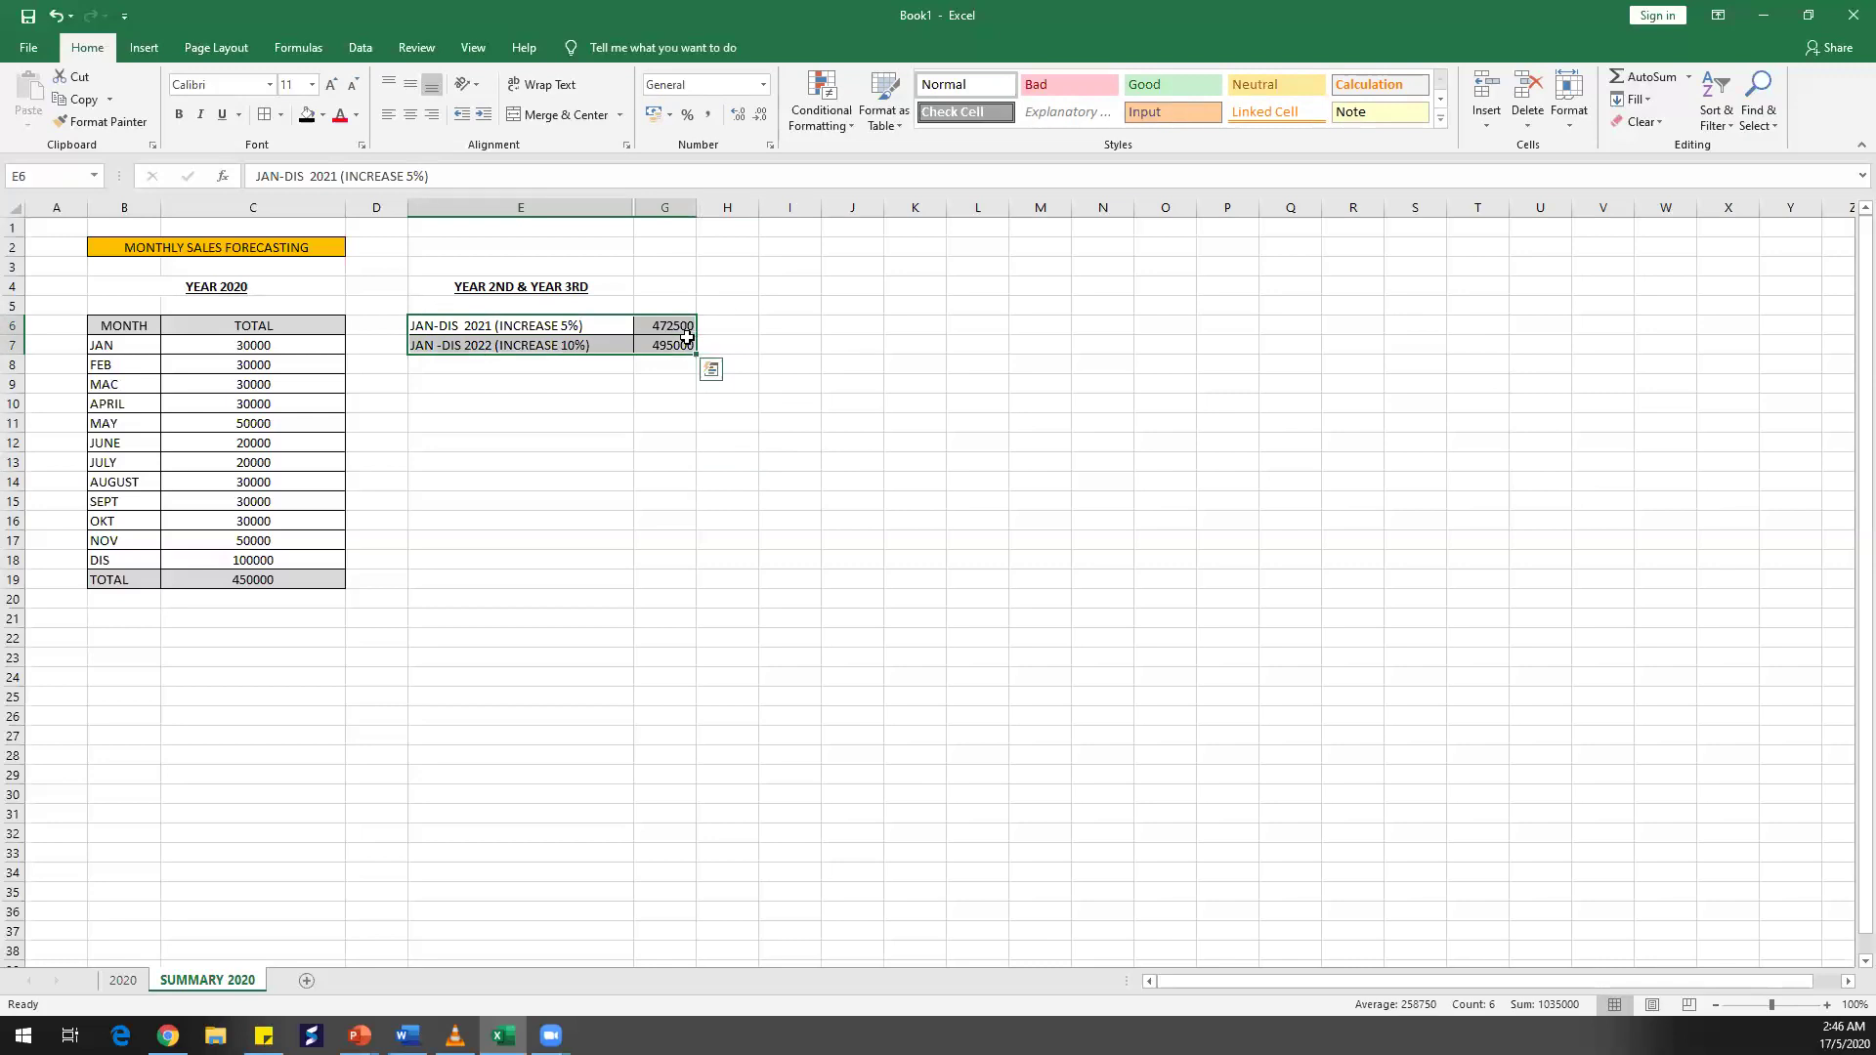
{"action": "left_click", "coordinate": [679, 427]}
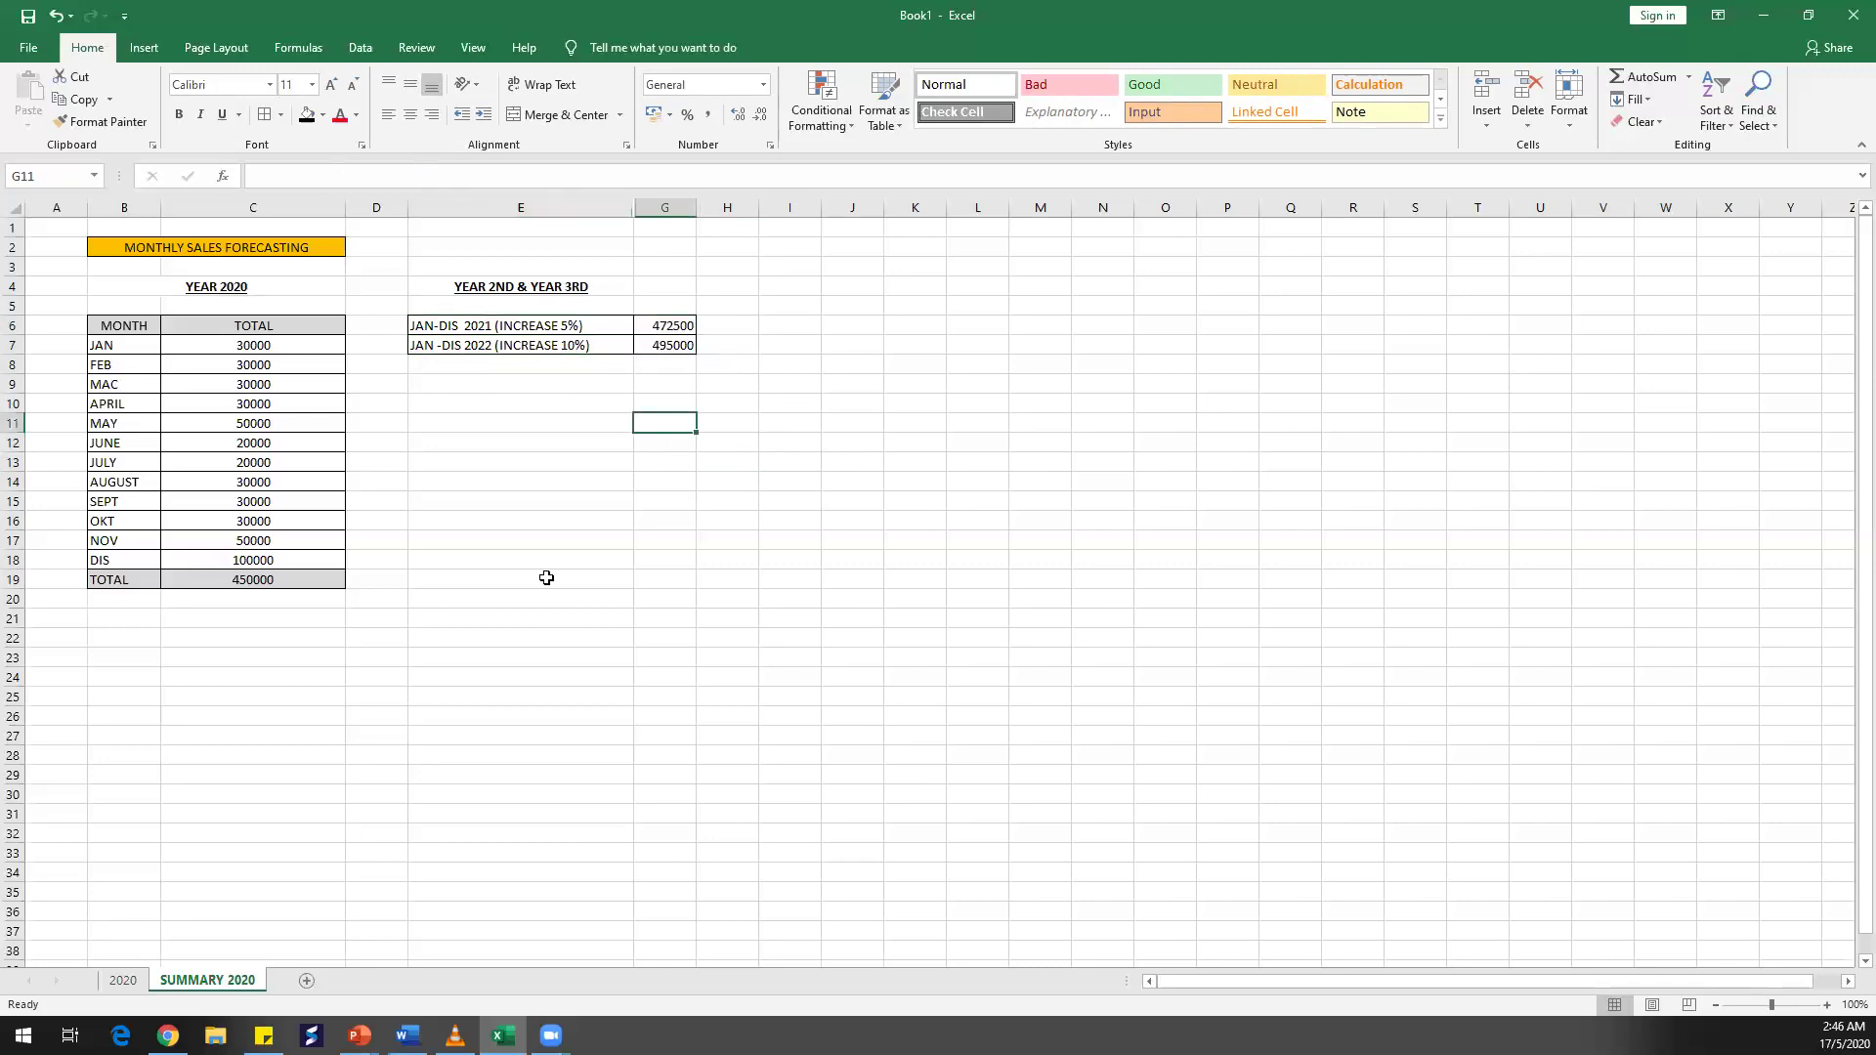
Switch to the Marketing Plan slide show in PowerPoint and review the Santan Sihat 2015 summary and Monthly Sales Forecasting slides
{"action": "left_click", "coordinate": [359, 1036]}
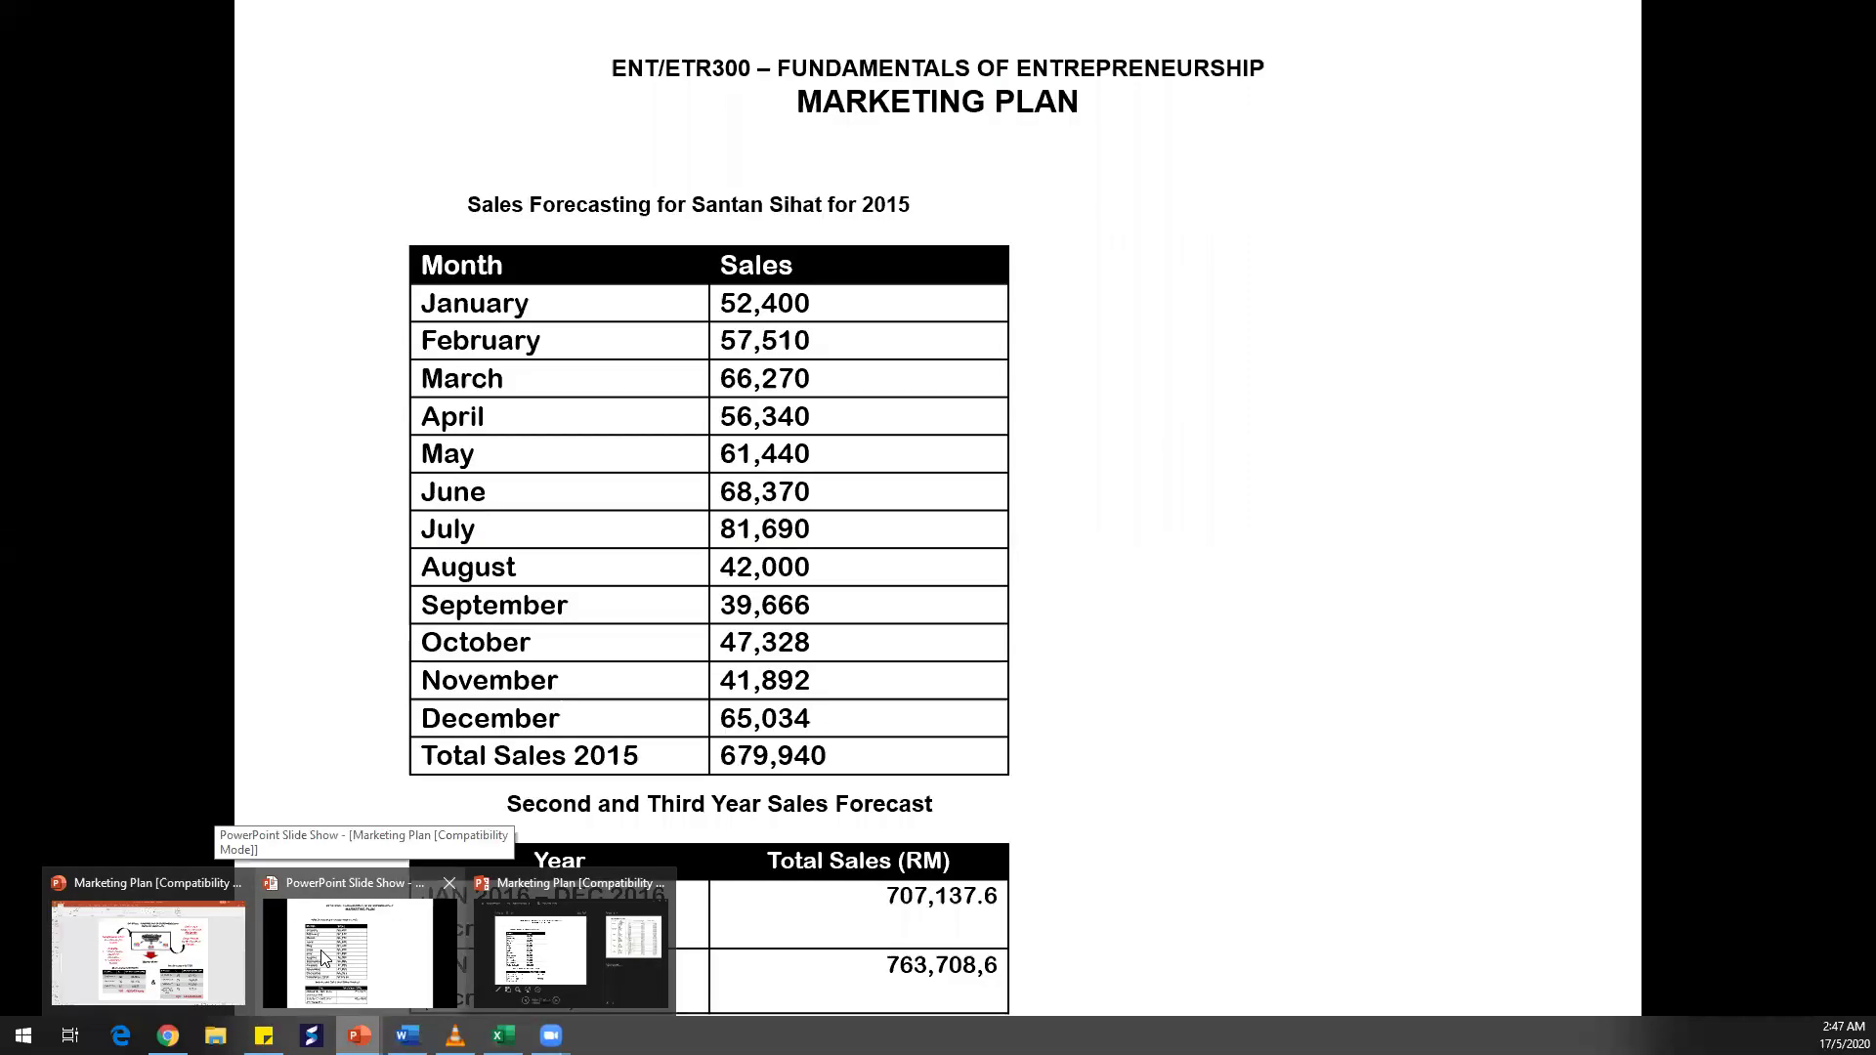
{"action": "left_click", "coordinate": [325, 957]}
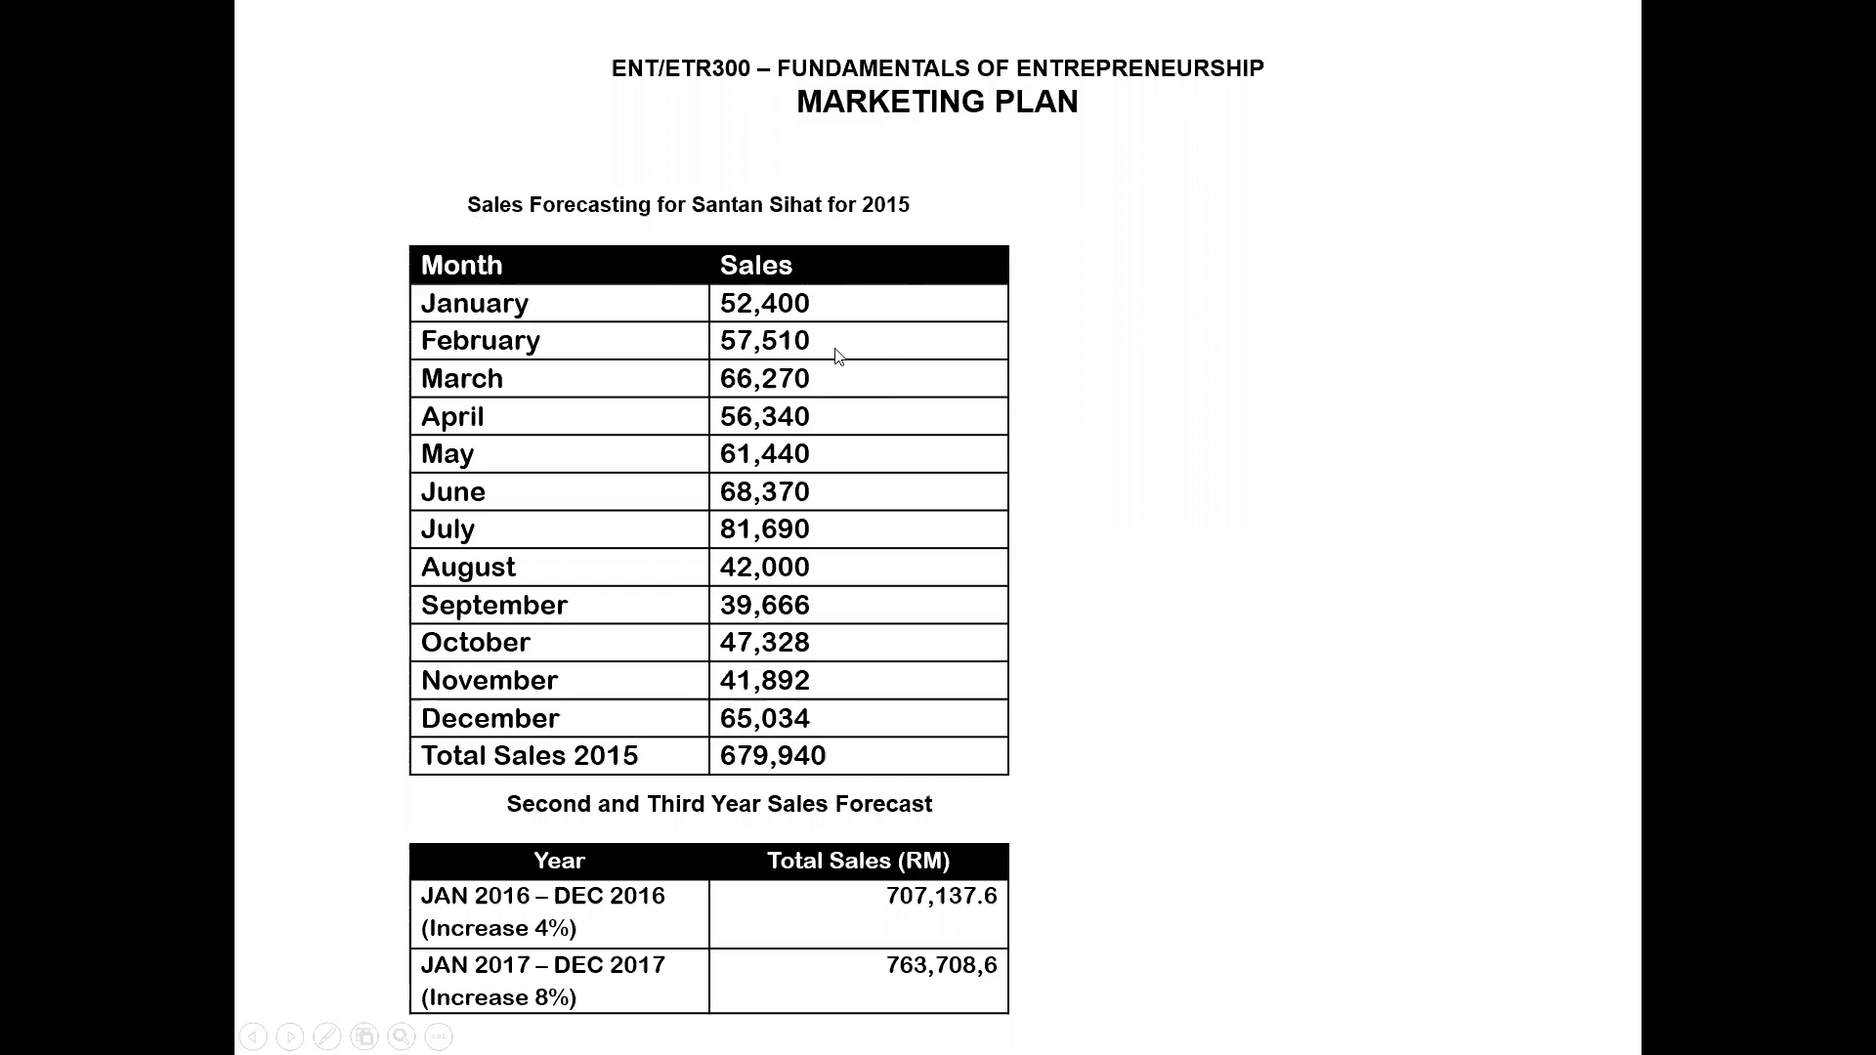
{"action": "left_click", "coordinate": [777, 310]}
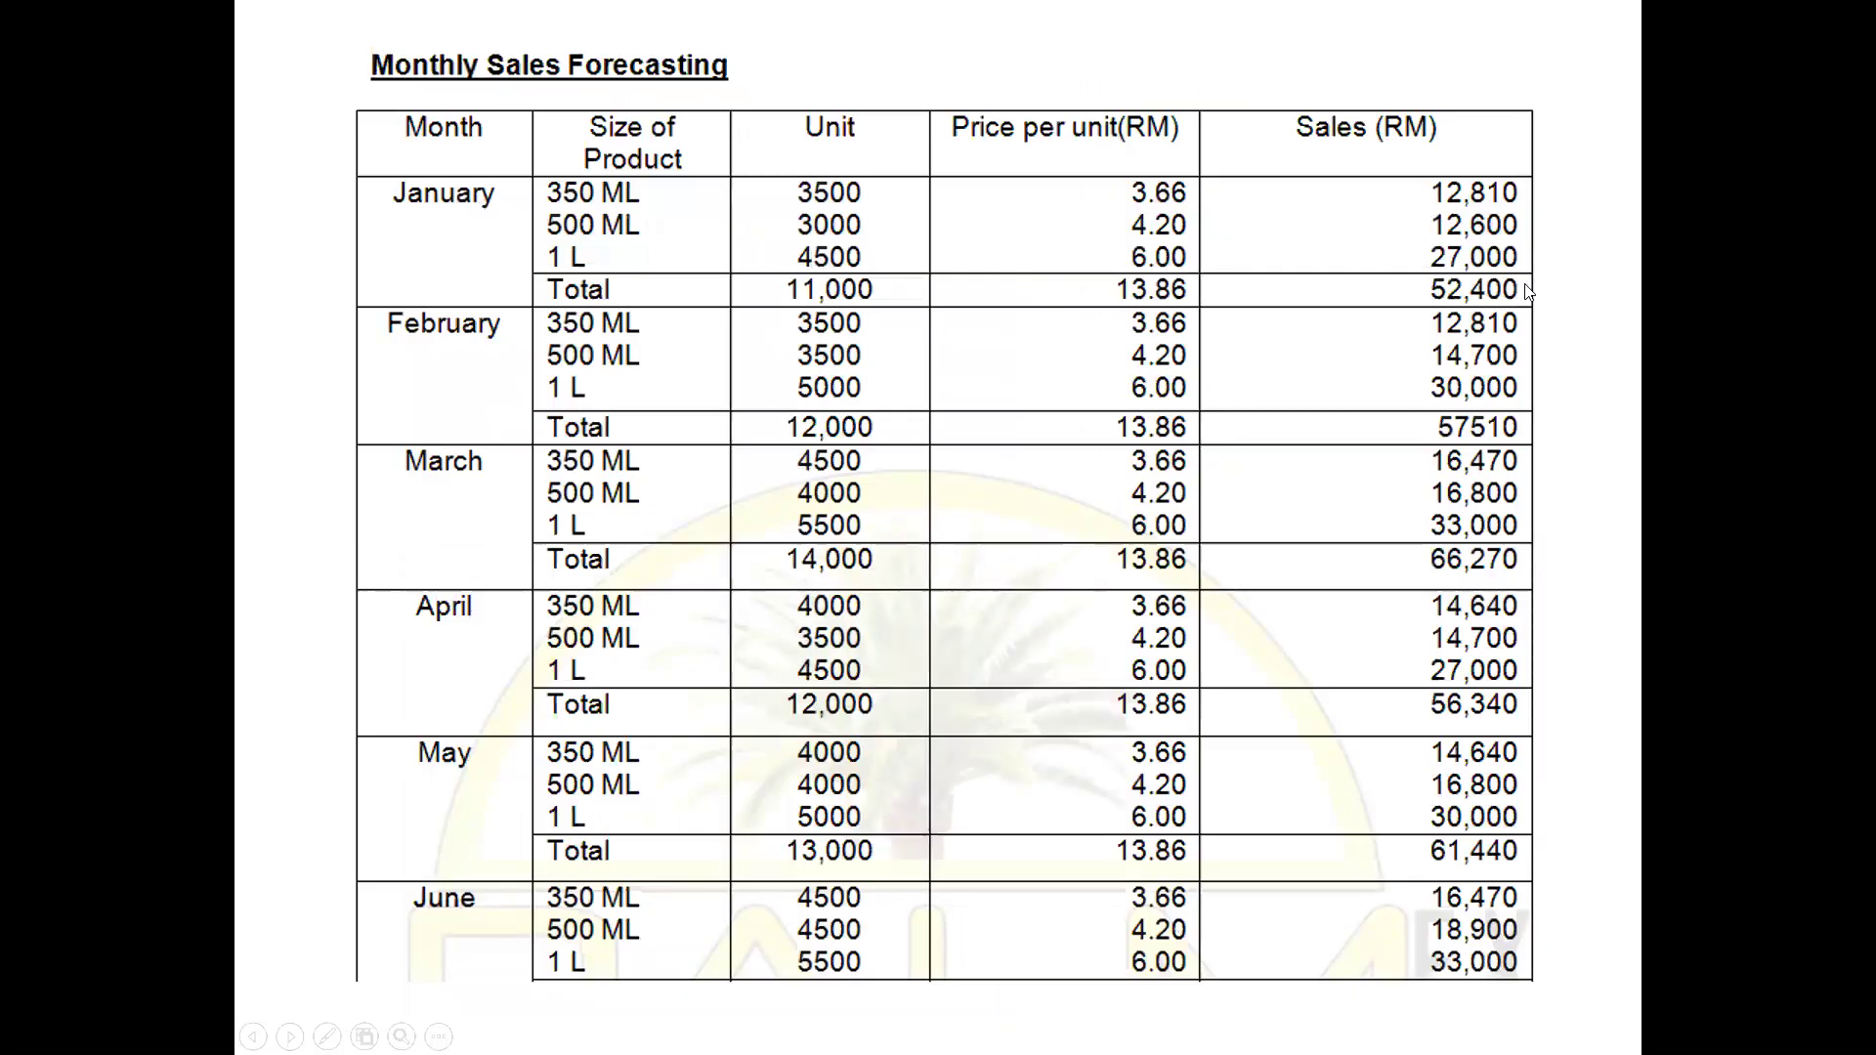
{"action": "left_click", "coordinate": [1466, 279]}
{"action": "key", "text": "Left"}
{"action": "left_click", "coordinate": [1476, 266]}
{"action": "key", "text": "Left"}
{"action": "key", "text": "Left"}
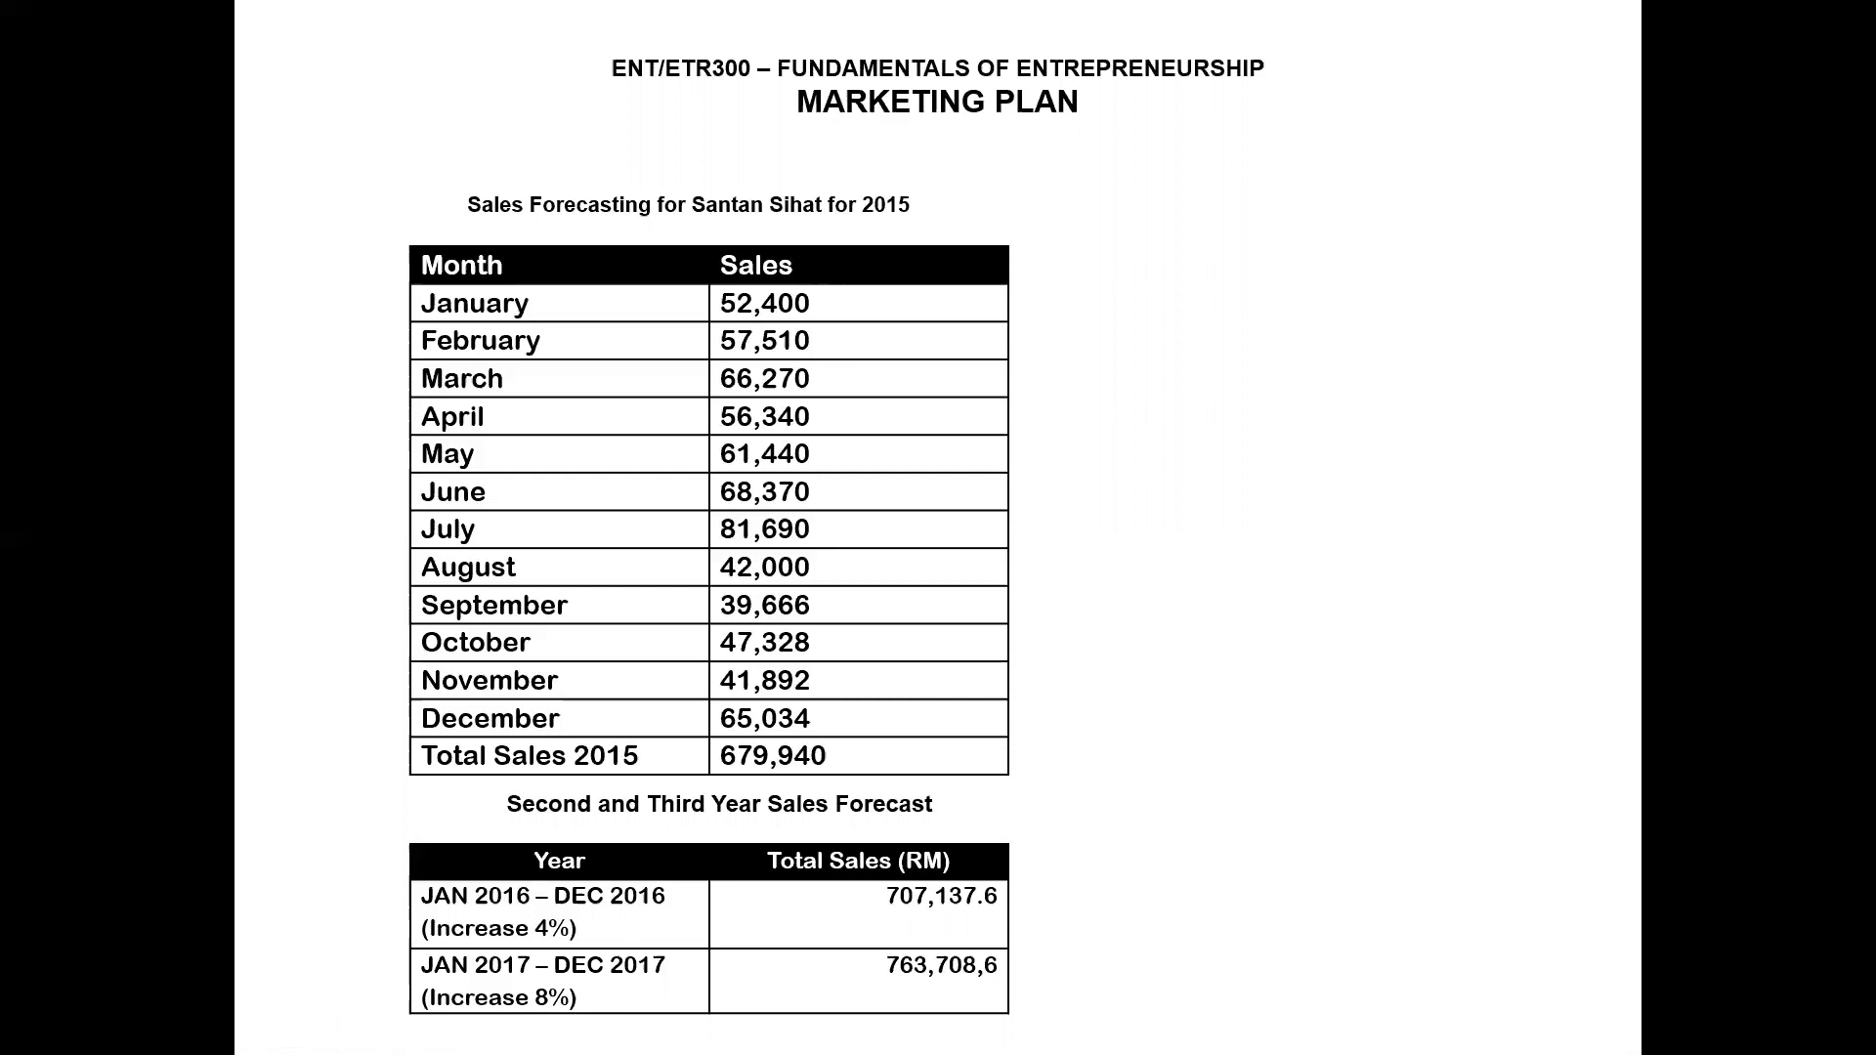
Advance the slide show past Developing Marketing Strategy to the Marketing Strategy slide listing the four strategies
{"action": "key", "text": "Right"}
{"action": "key", "text": "Right"}
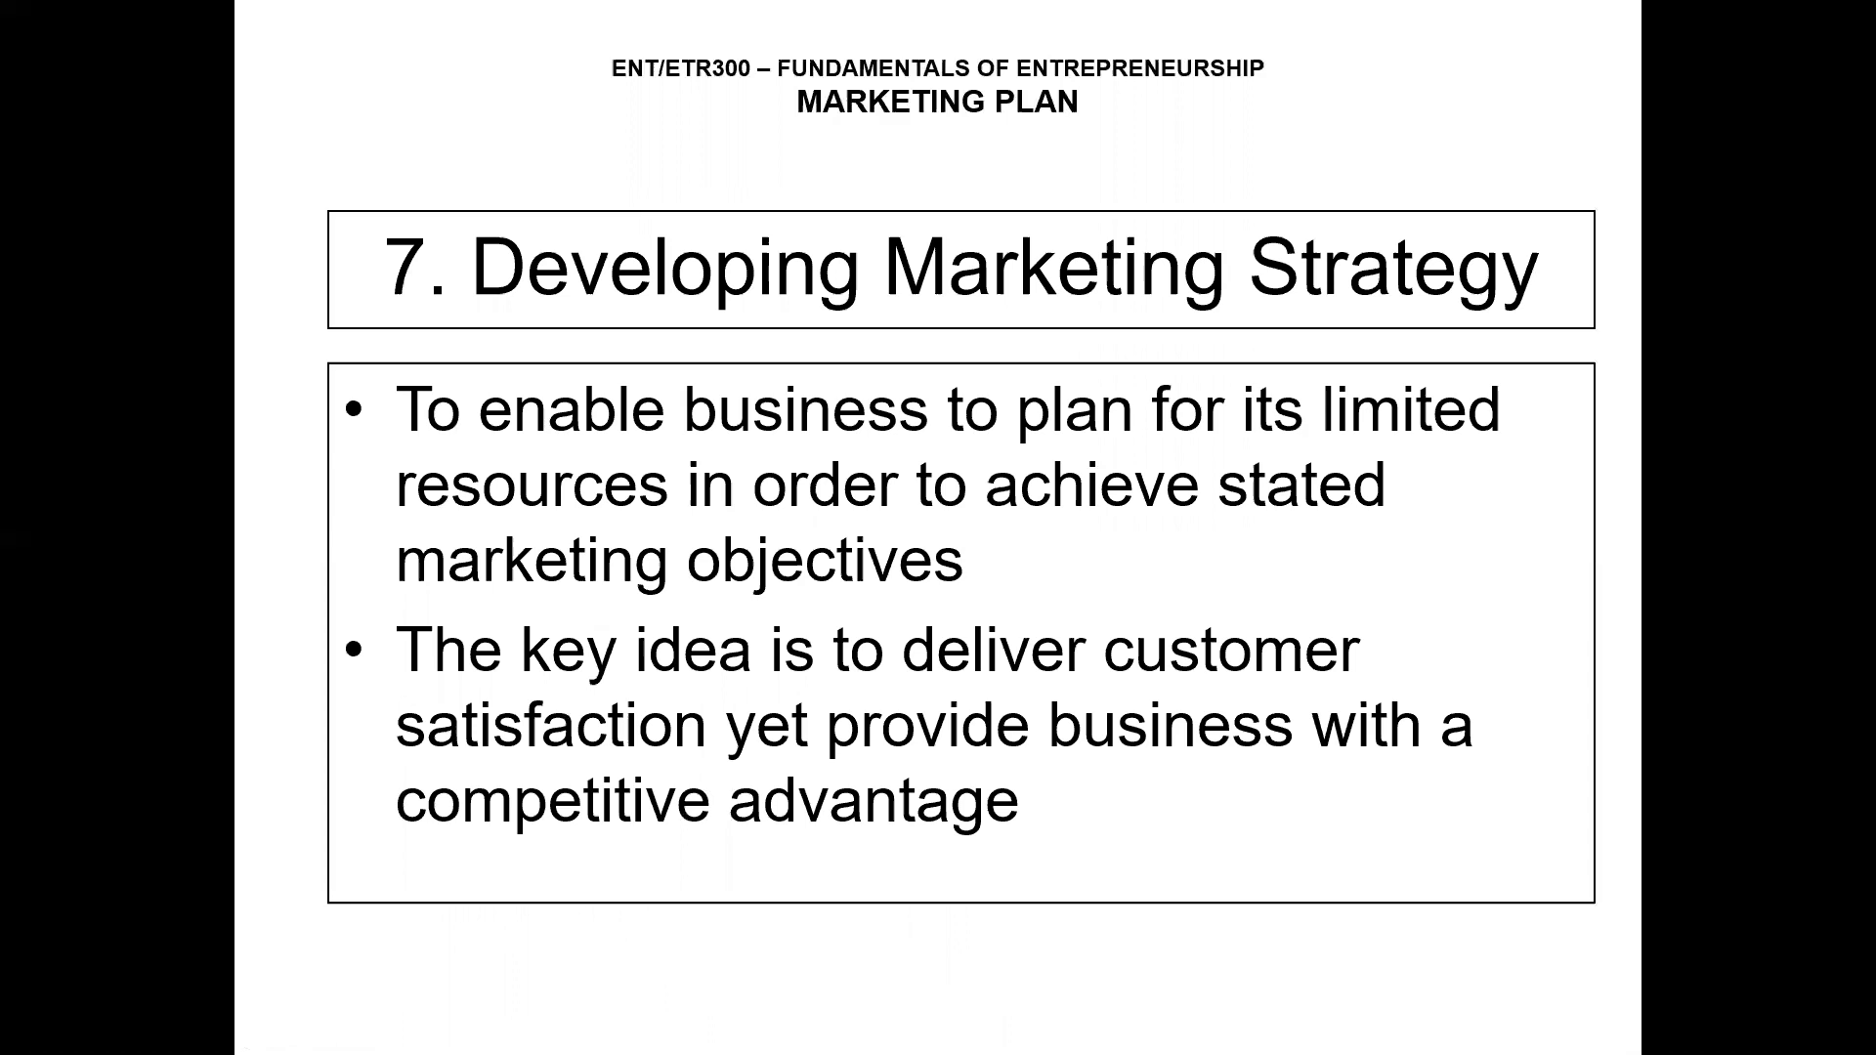
{"action": "key", "text": "Right"}
{"action": "key", "text": "Right"}
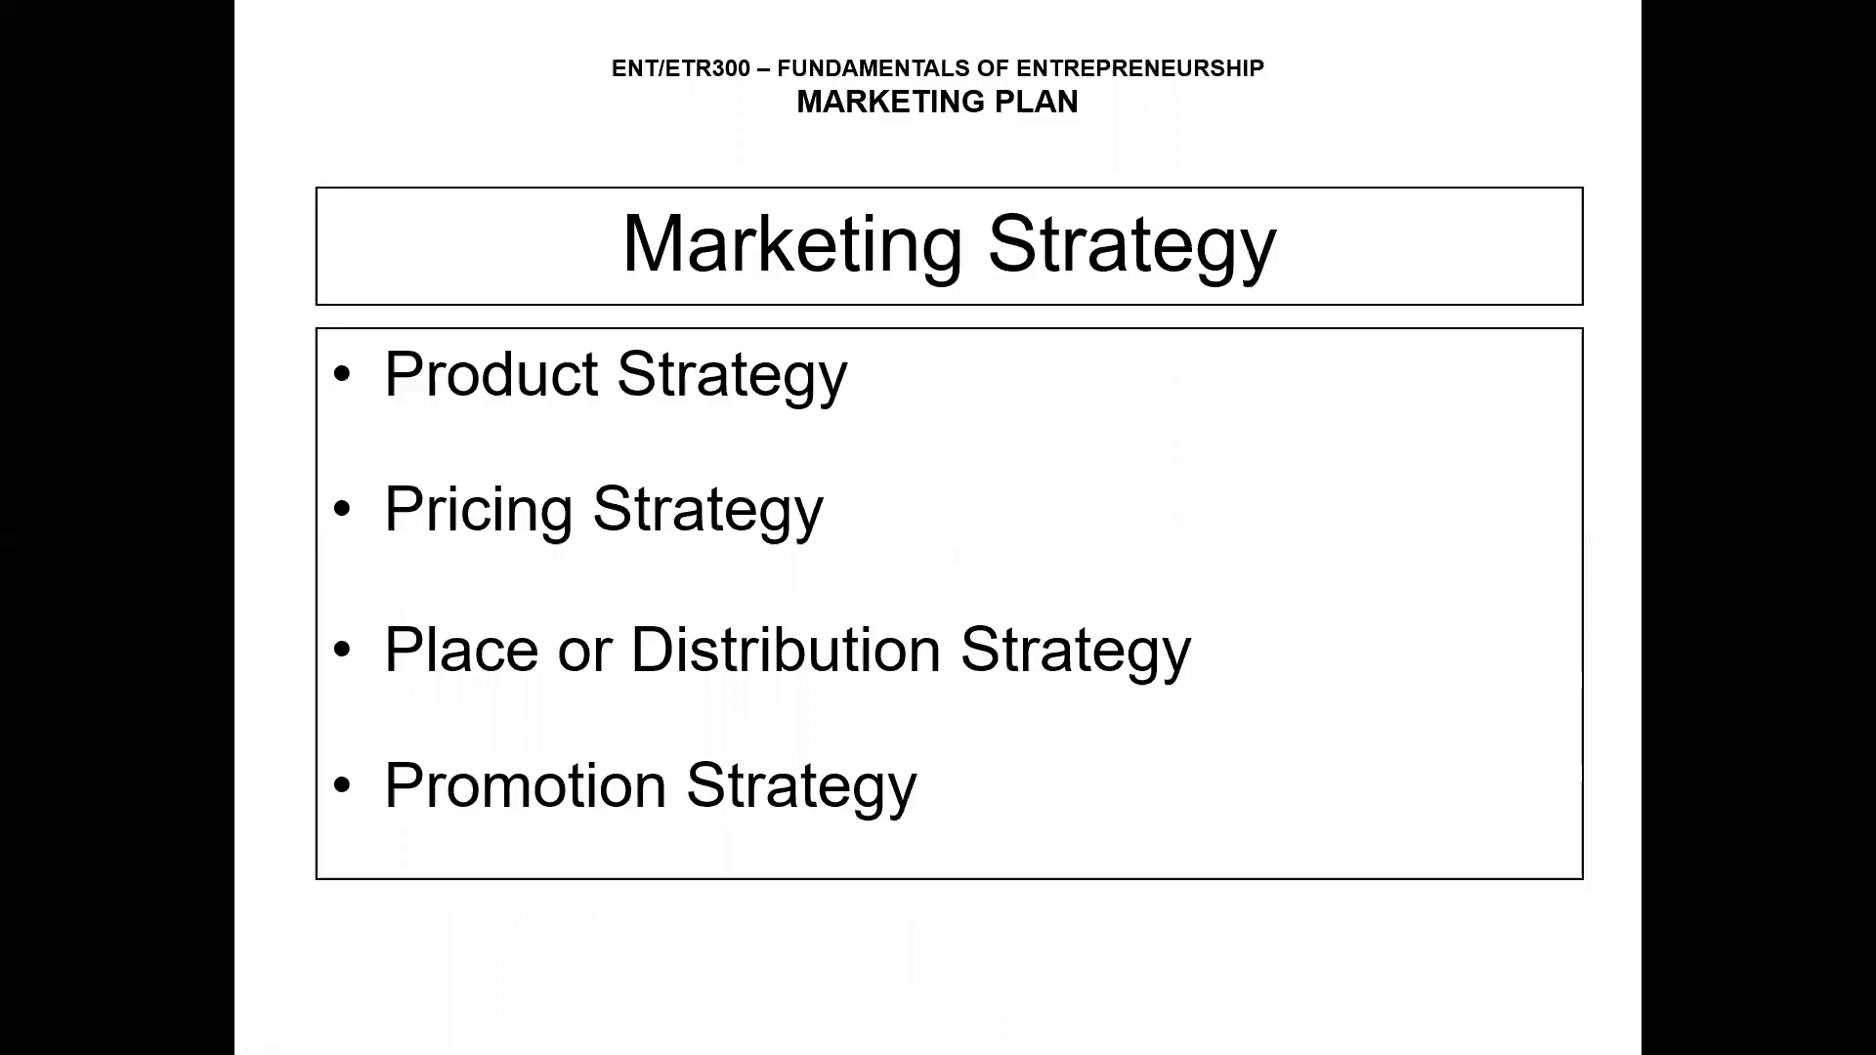